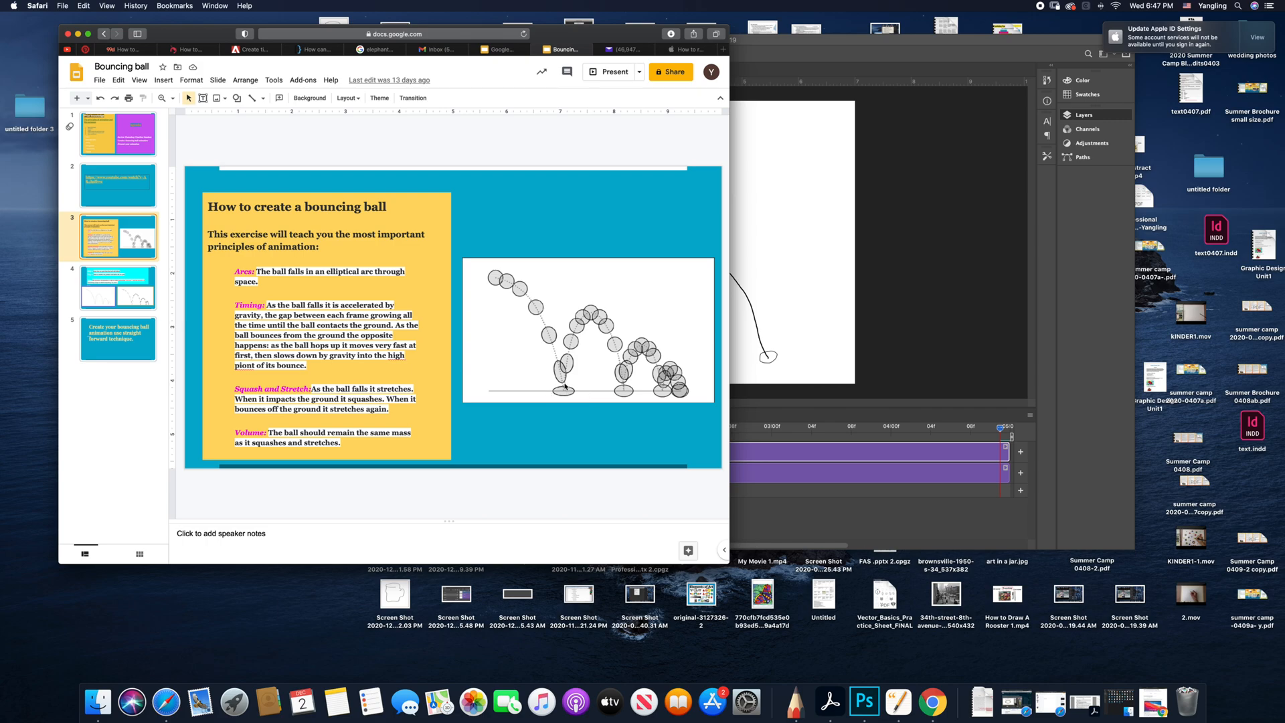
Review the bouncing ball slides on arc path and ball positions, and bring the Photoshop animation window forward beside them
left_click(128, 295)
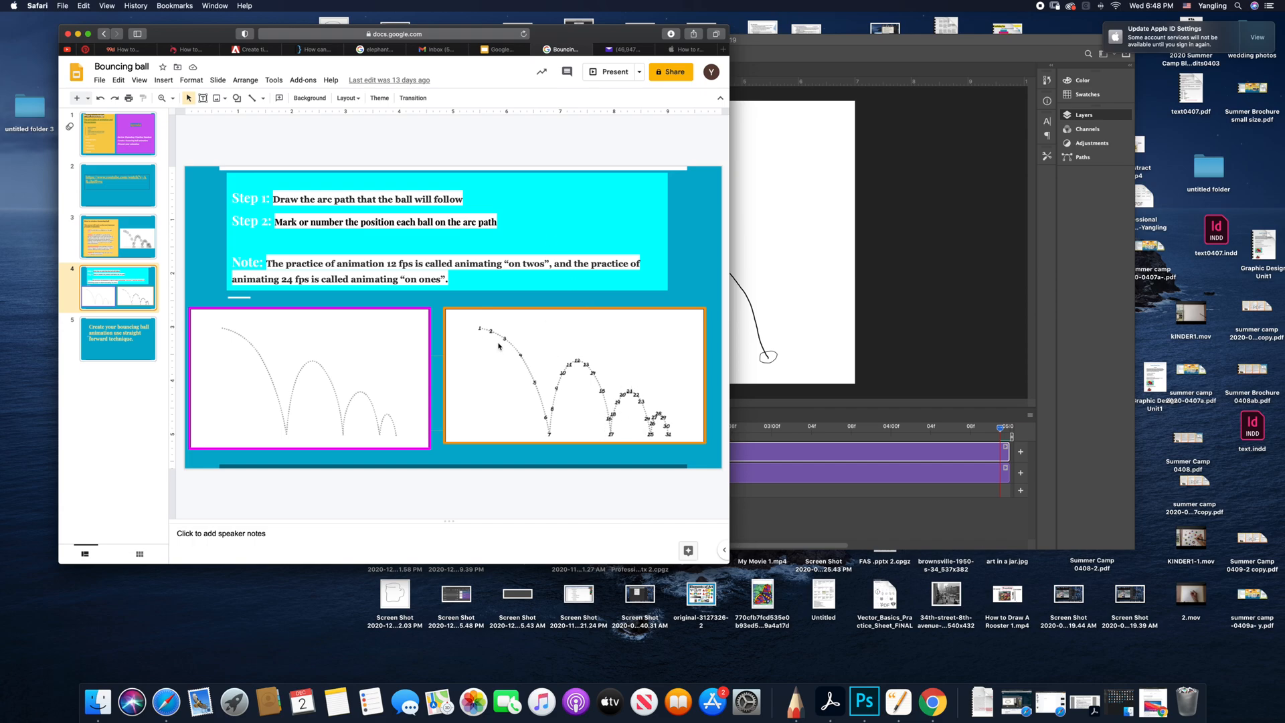
left_click(141, 244)
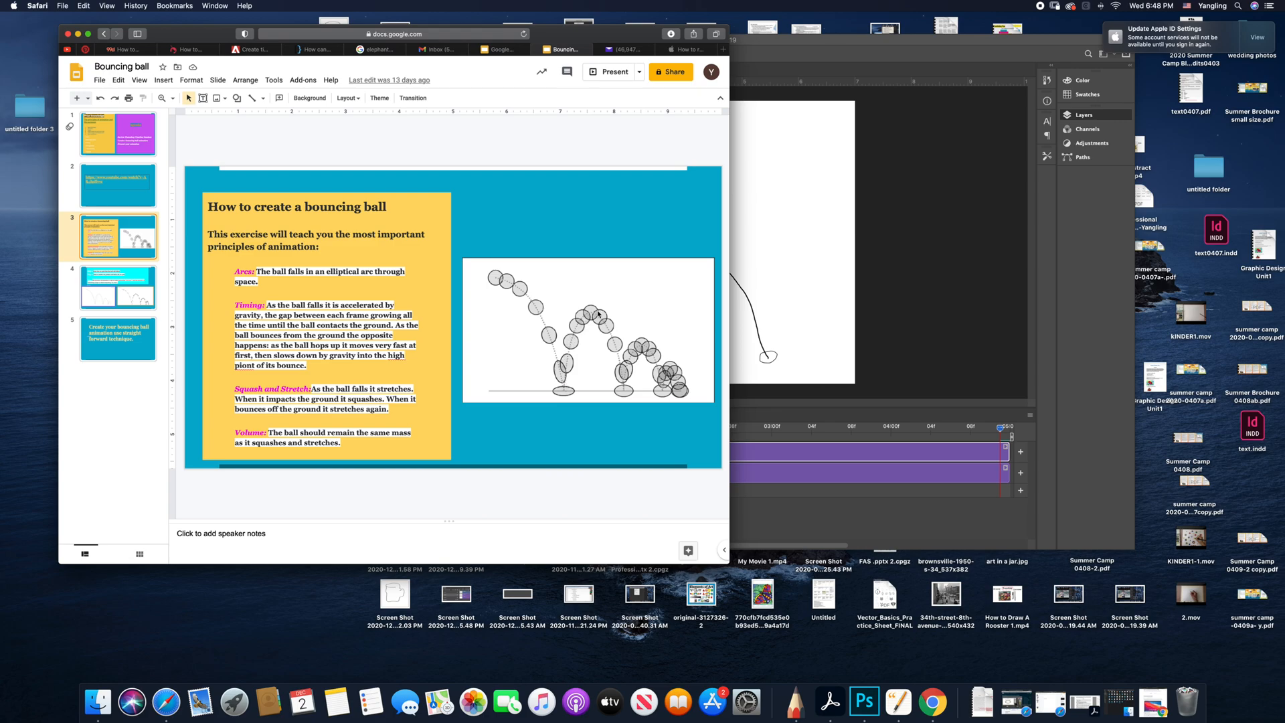
left_click_drag(626, 39, 437, 42)
left_click(703, 42)
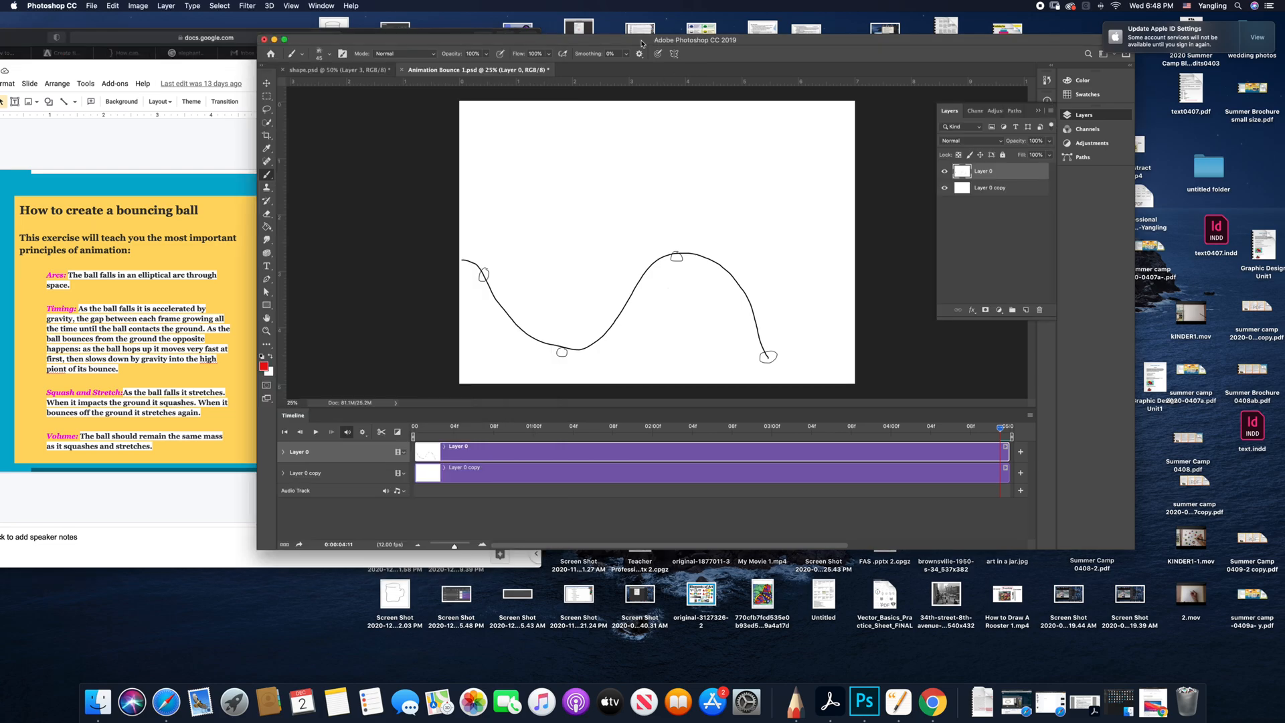
left_click_drag(667, 42, 548, 43)
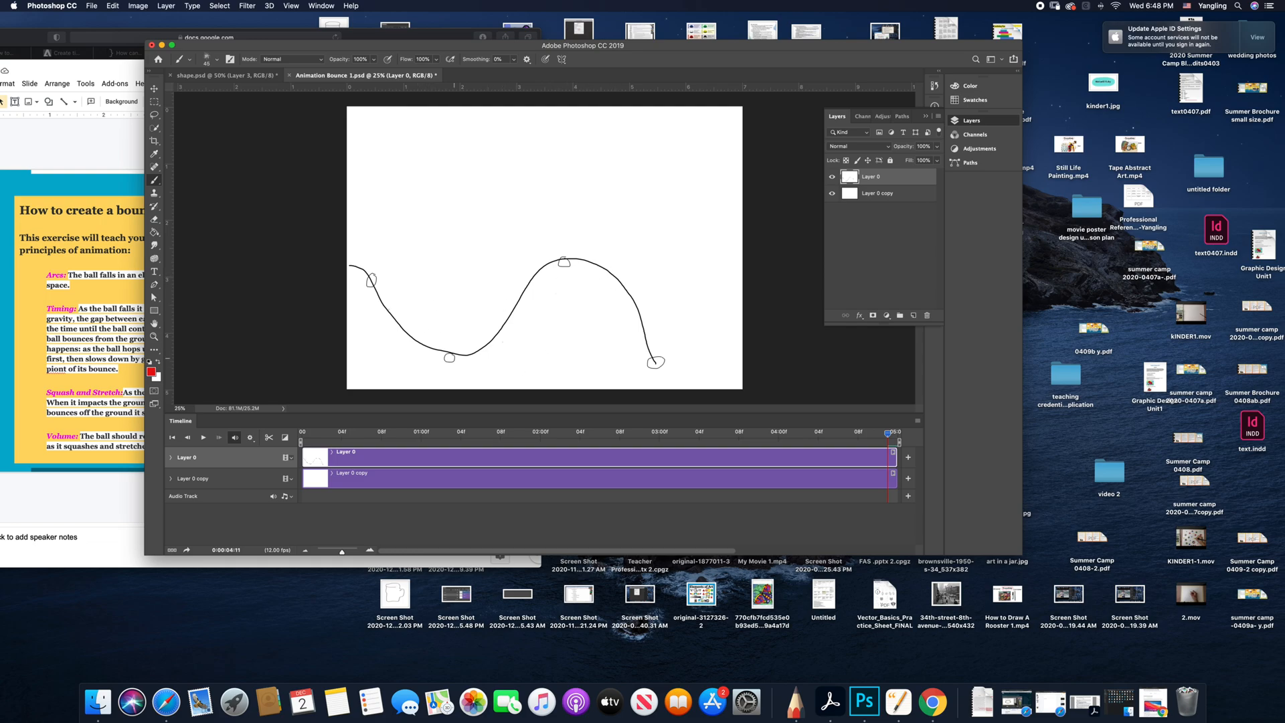
On a new layer, mark the ball positions along the arc path with red outlines and ticks, undoing stray strokes
left_click(914, 316)
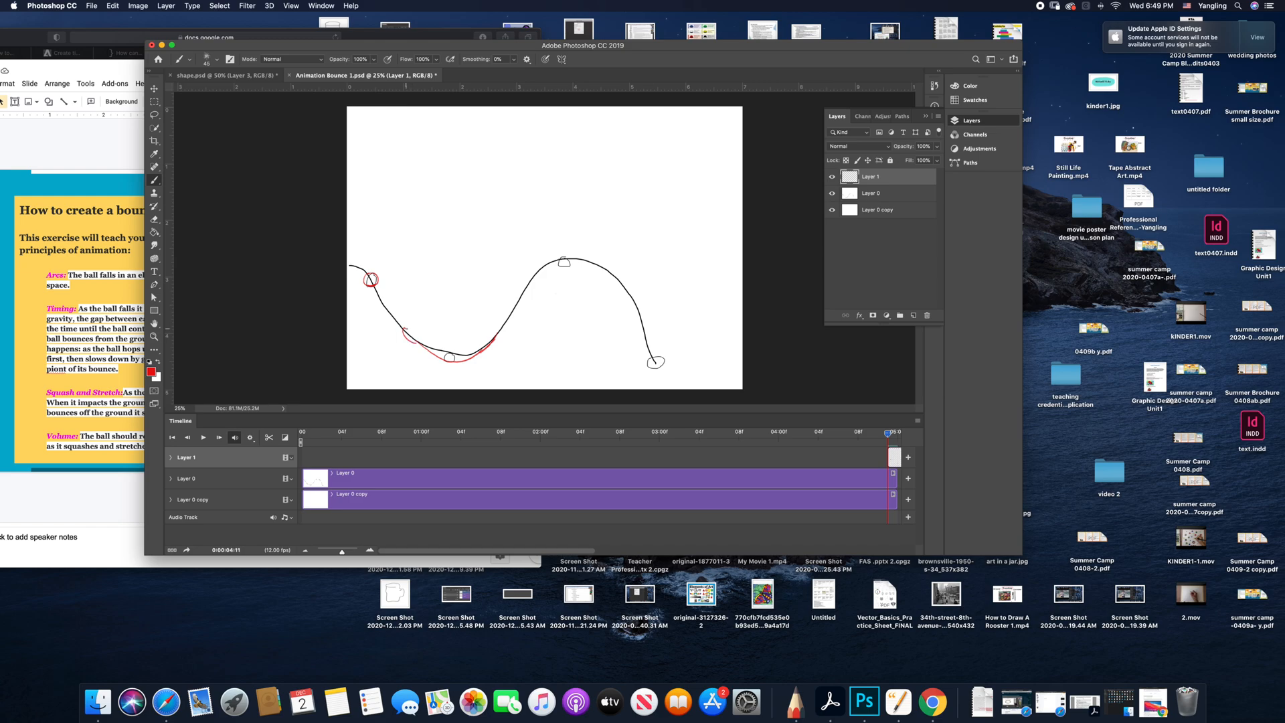
left_click_drag(411, 332, 415, 344)
key("super+z")
key("super+z")
key("super+z")
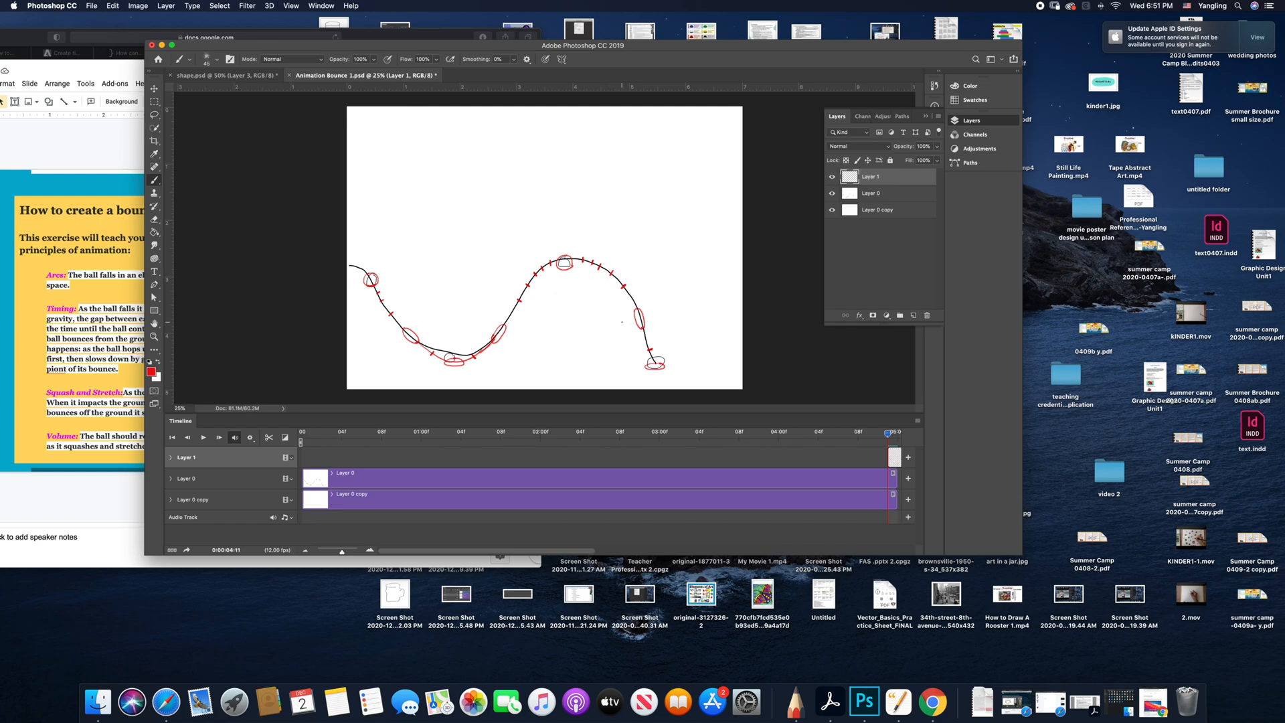
Toggle Layer 1's visibility to check the red marks and extend its clip back to the start of the timeline
left_click_drag(668, 47, 680, 26)
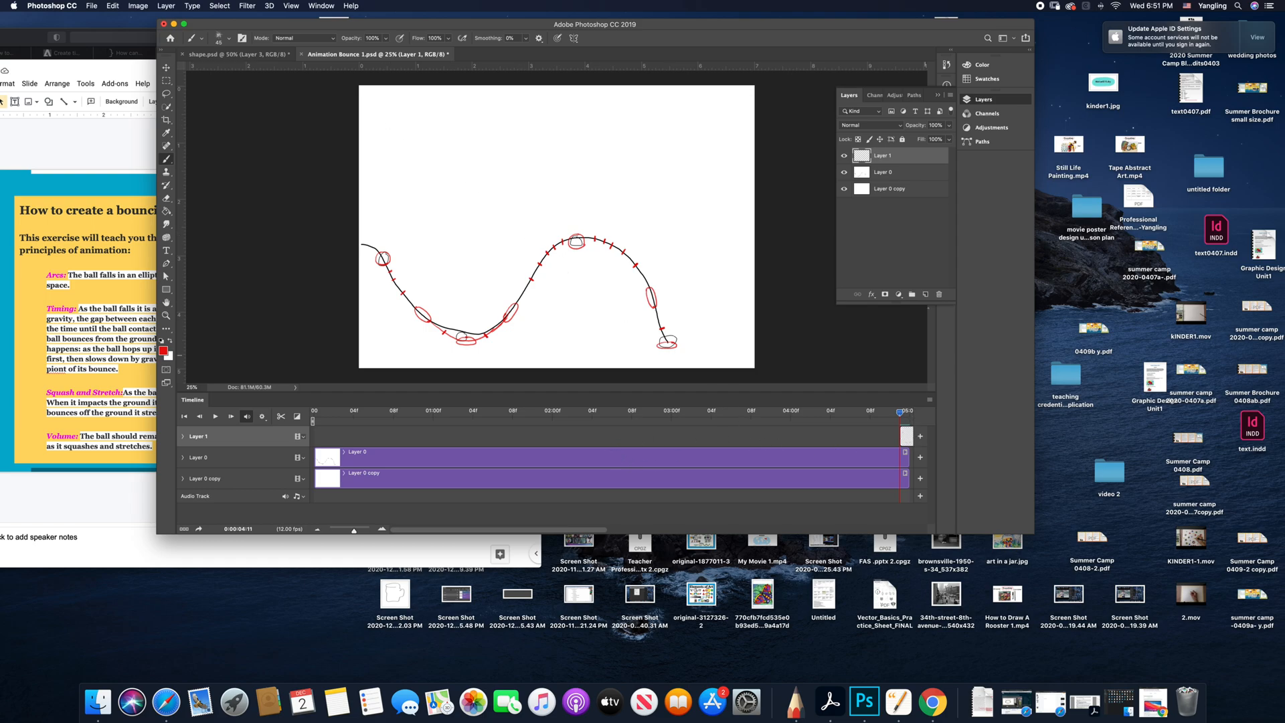
left_click(845, 157)
left_click(844, 156)
left_click(845, 157)
left_click(844, 157)
left_click(844, 157)
left_click(844, 158)
left_click_drag(910, 440, 324, 443)
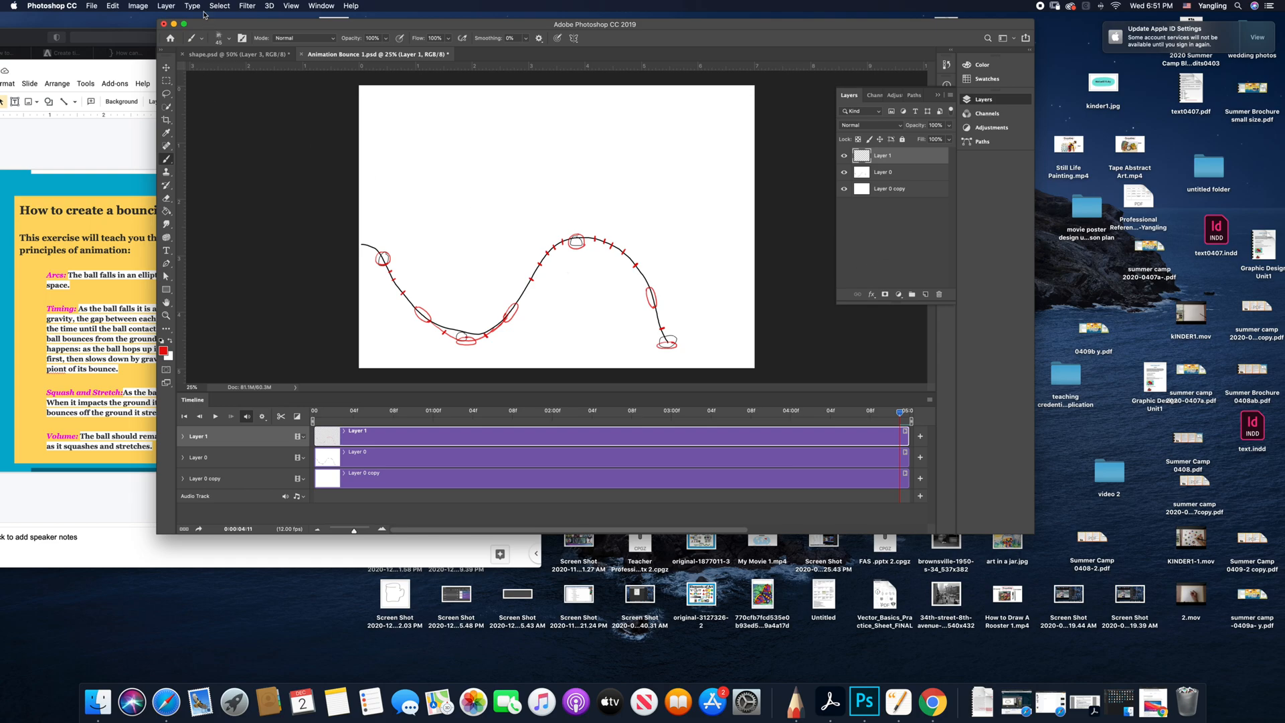
Set the timeline frame rate to 12 fps
left_click(933, 402)
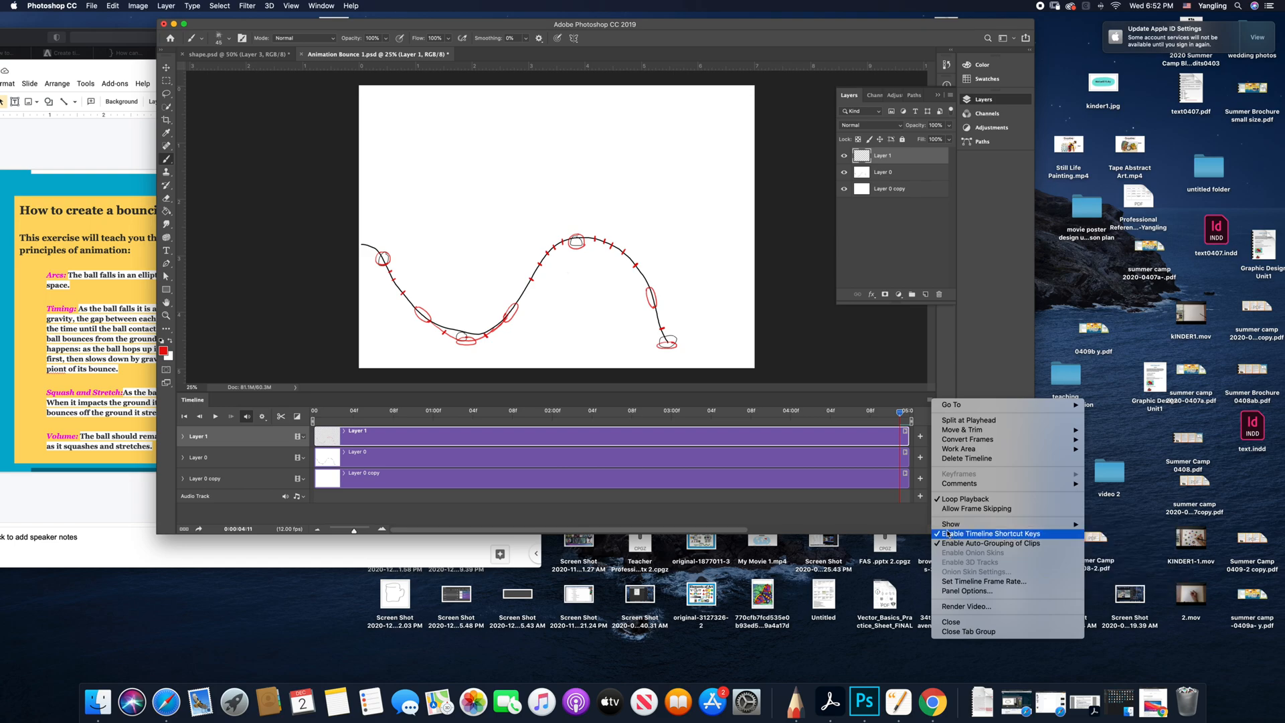
mouse_move(947, 529)
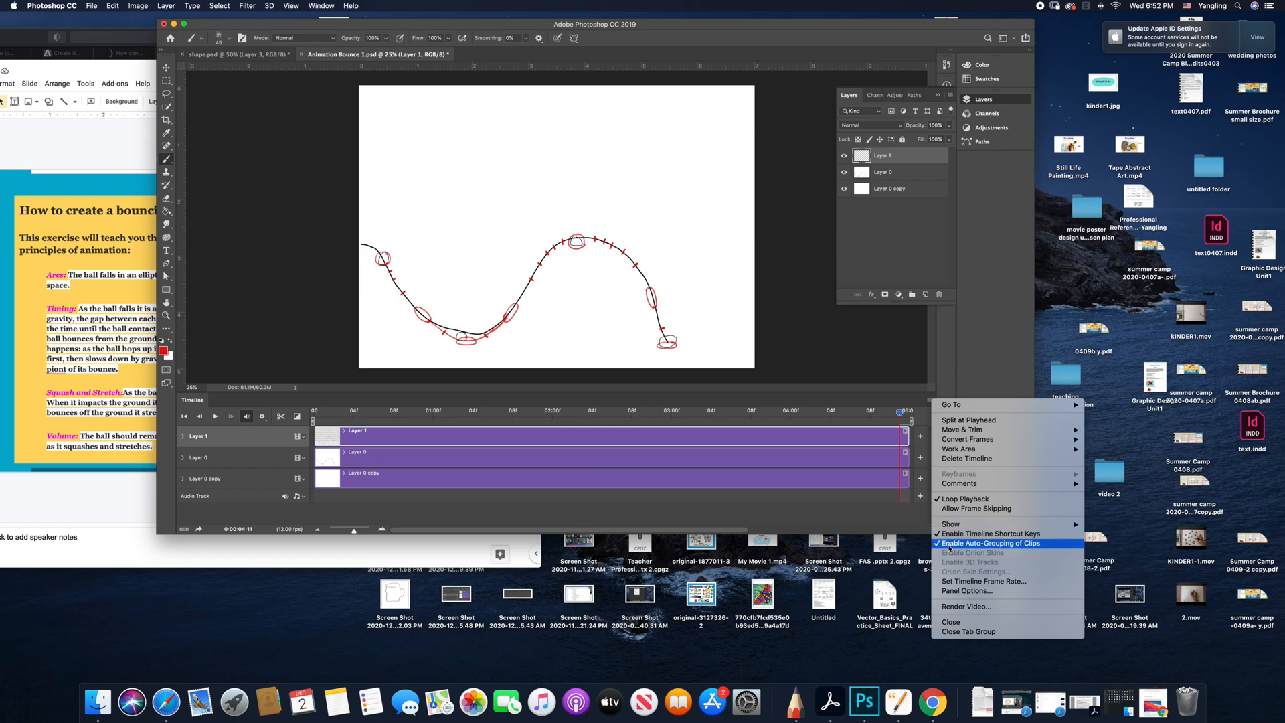
left_click(952, 581)
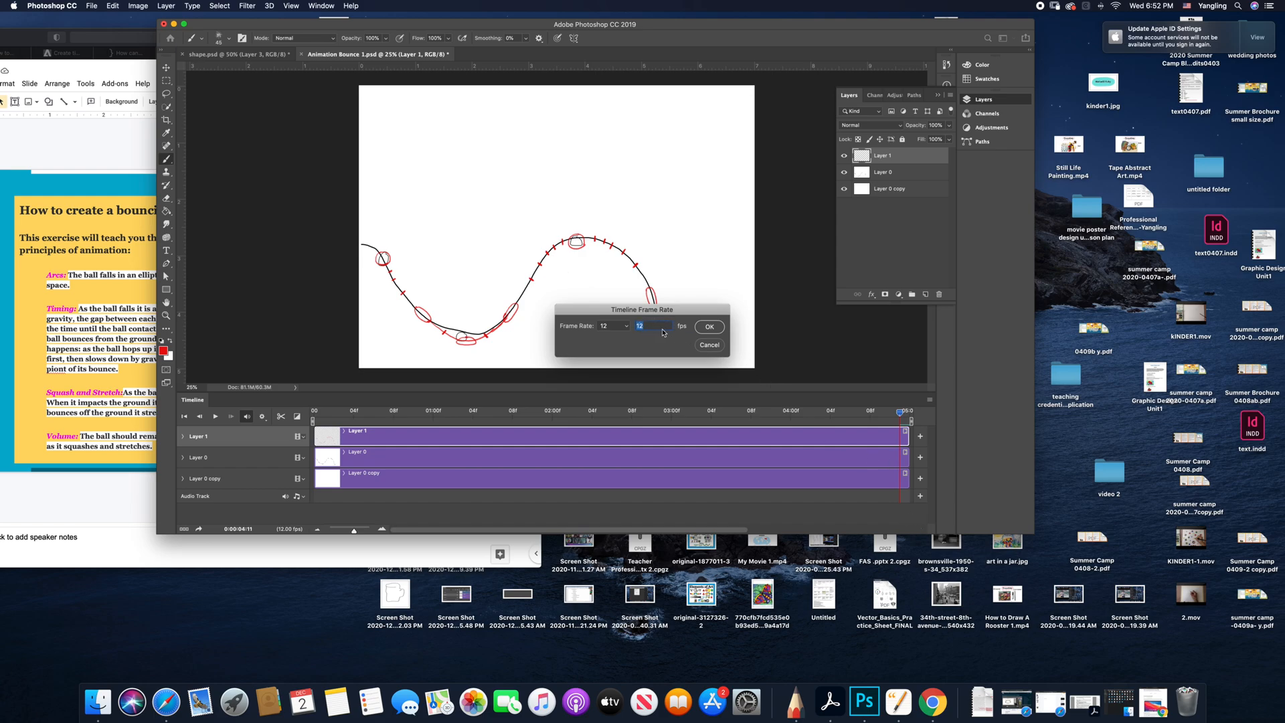
left_click(710, 326)
left_click(930, 400)
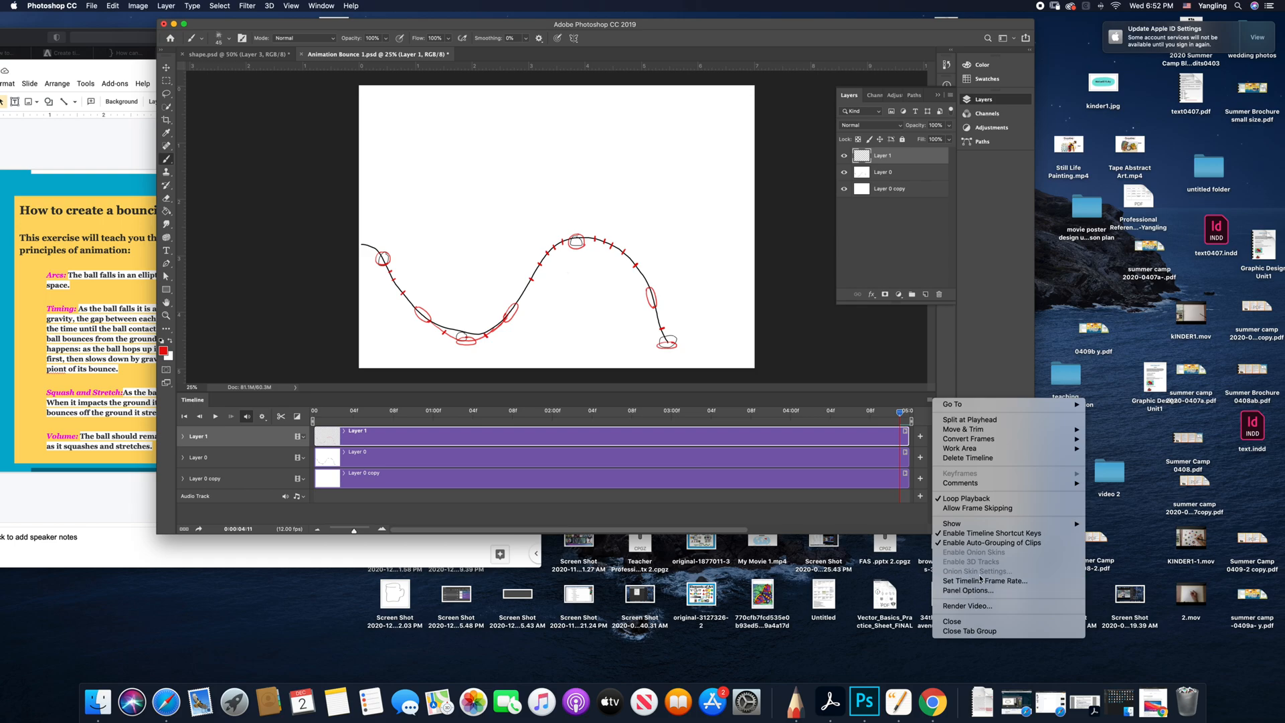
left_click(801, 352)
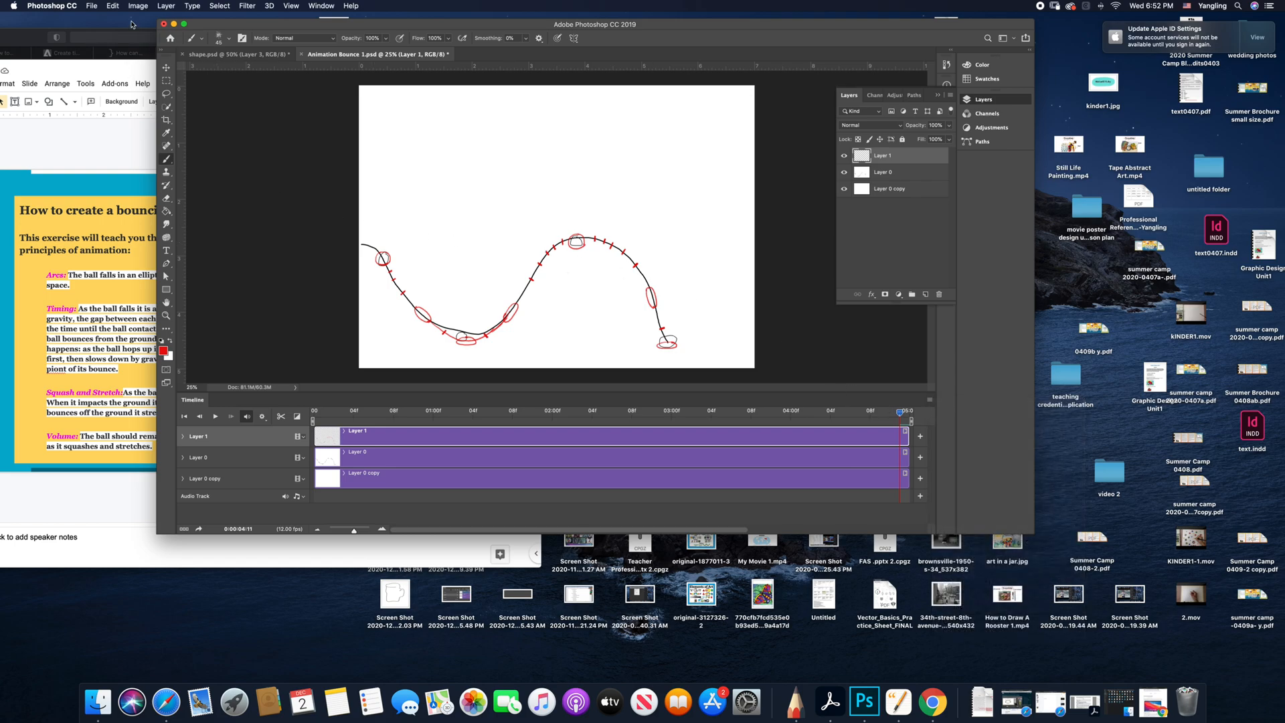
Add a new blank video layer and extend its clip back to the start of the timeline
left_click(166, 6)
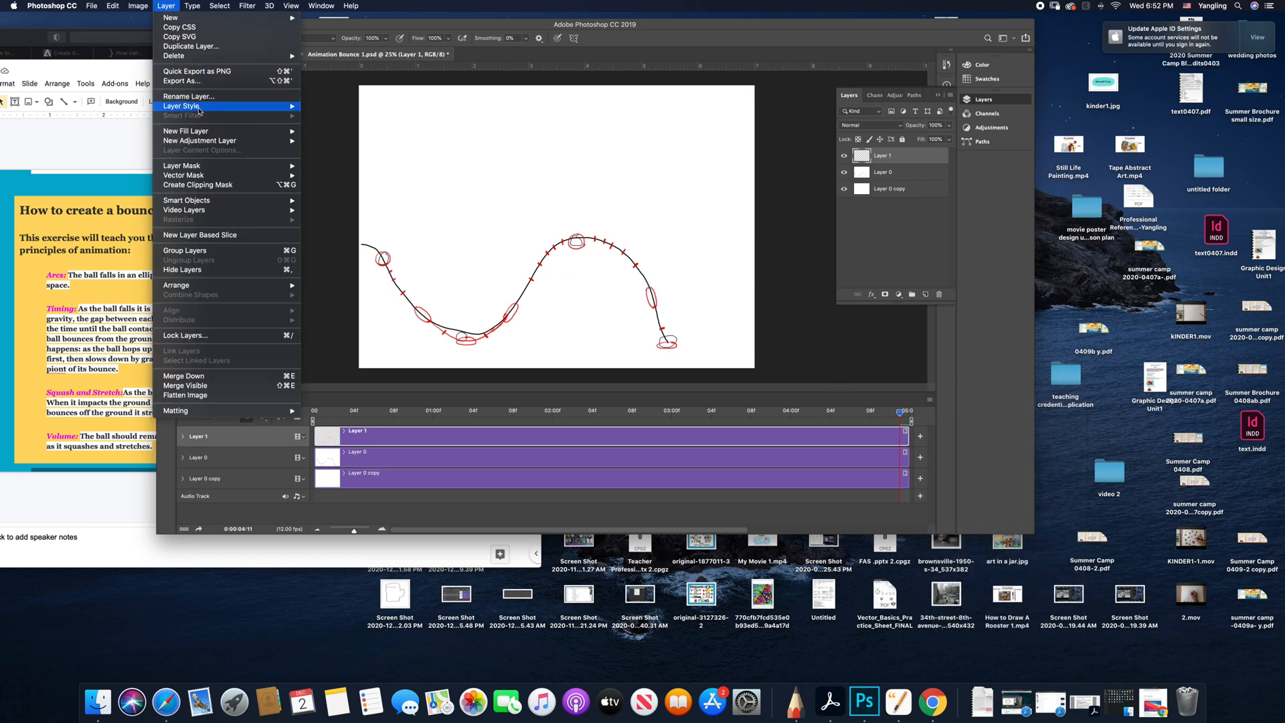
mouse_move(211, 211)
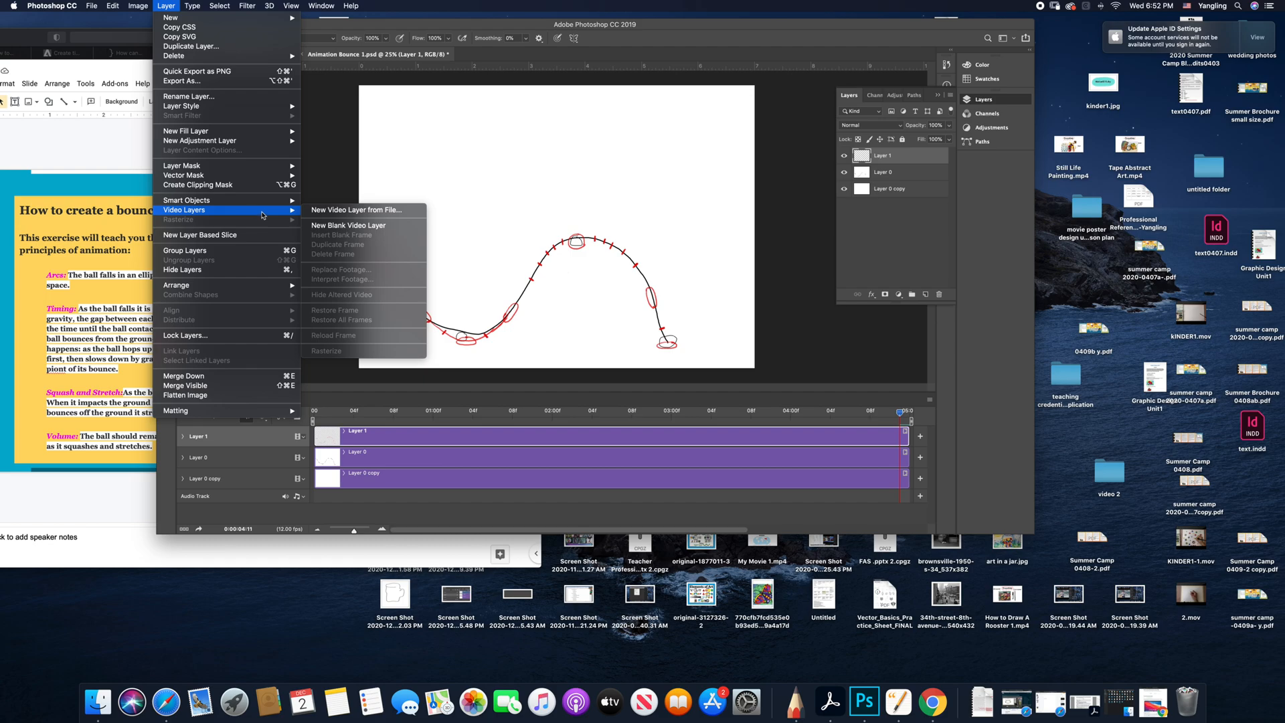
left_click(328, 227)
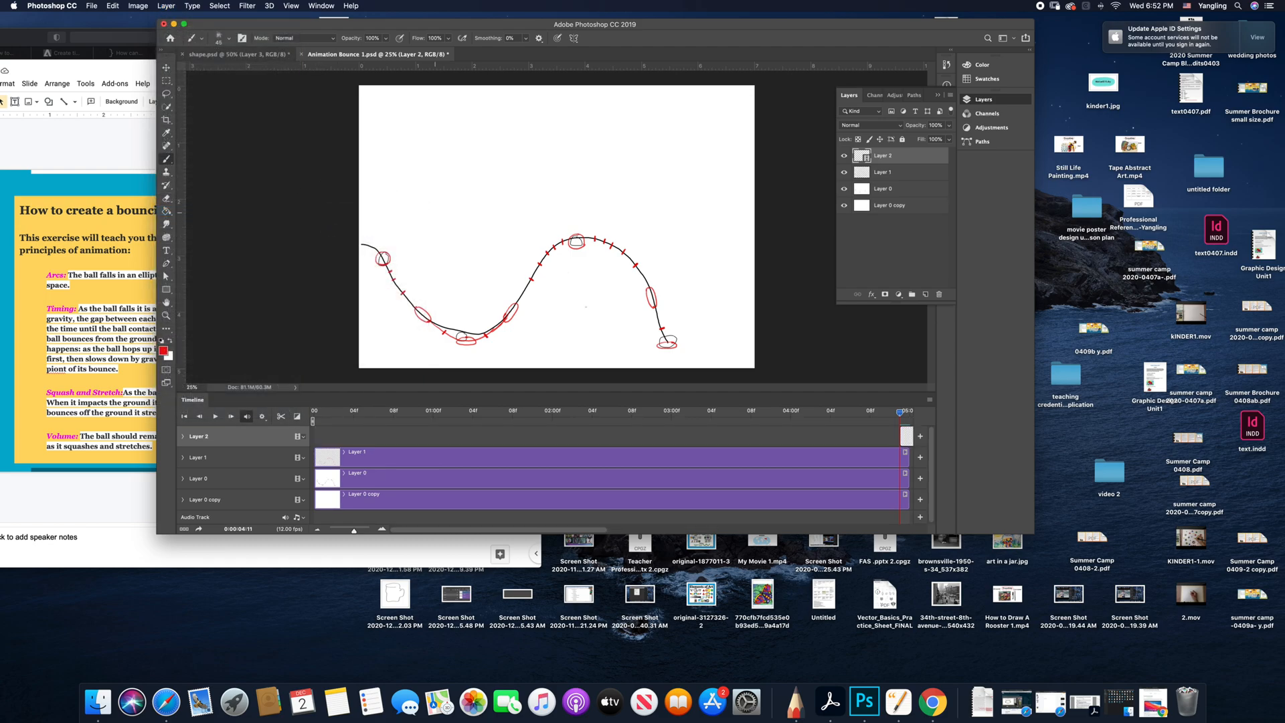
left_click_drag(901, 436, 325, 445)
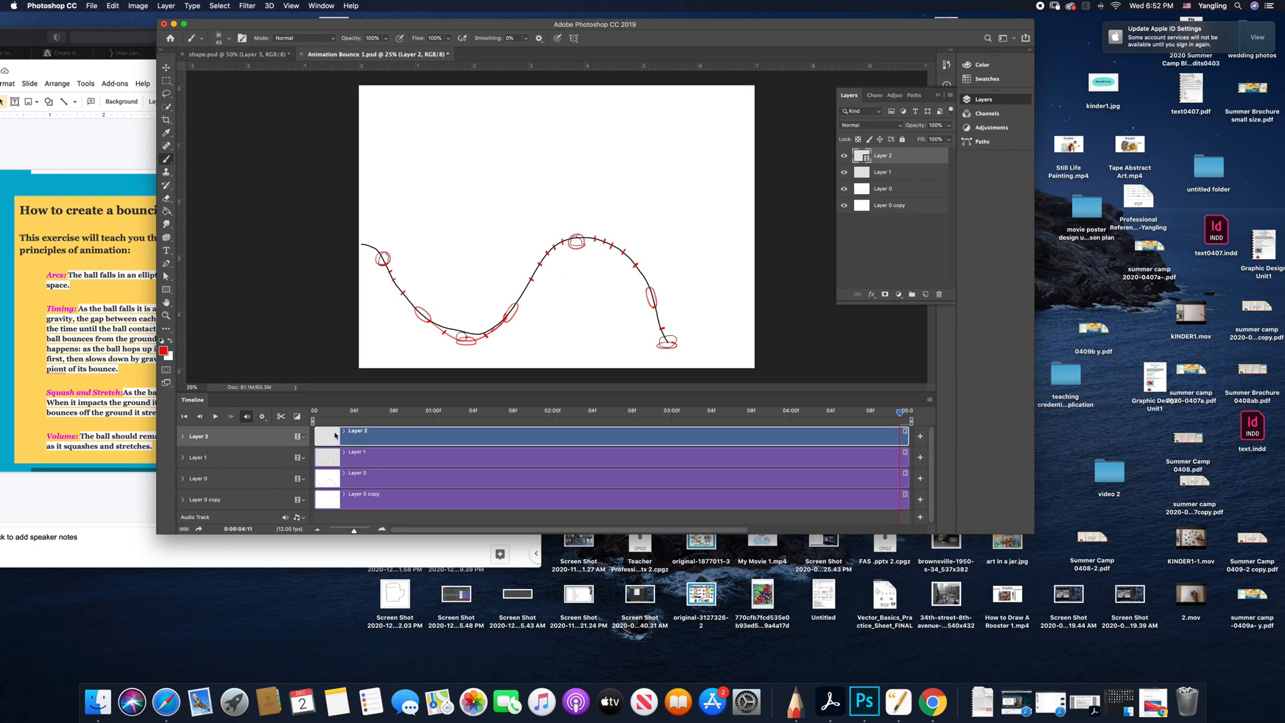
mouse_move(326, 435)
left_mouse_down()
mouse_move(428, 438)
mouse_move(325, 433)
left_mouse_up()
Rename the new video layer as Bouncing Ball
double_click(884, 155)
type("A")
type("ouncing Ball")
key("Return")
Fade the guides by lowering Layer 1's opacity to about 17% and reducing the opacity of the arc on Layer 0
left_click(894, 172)
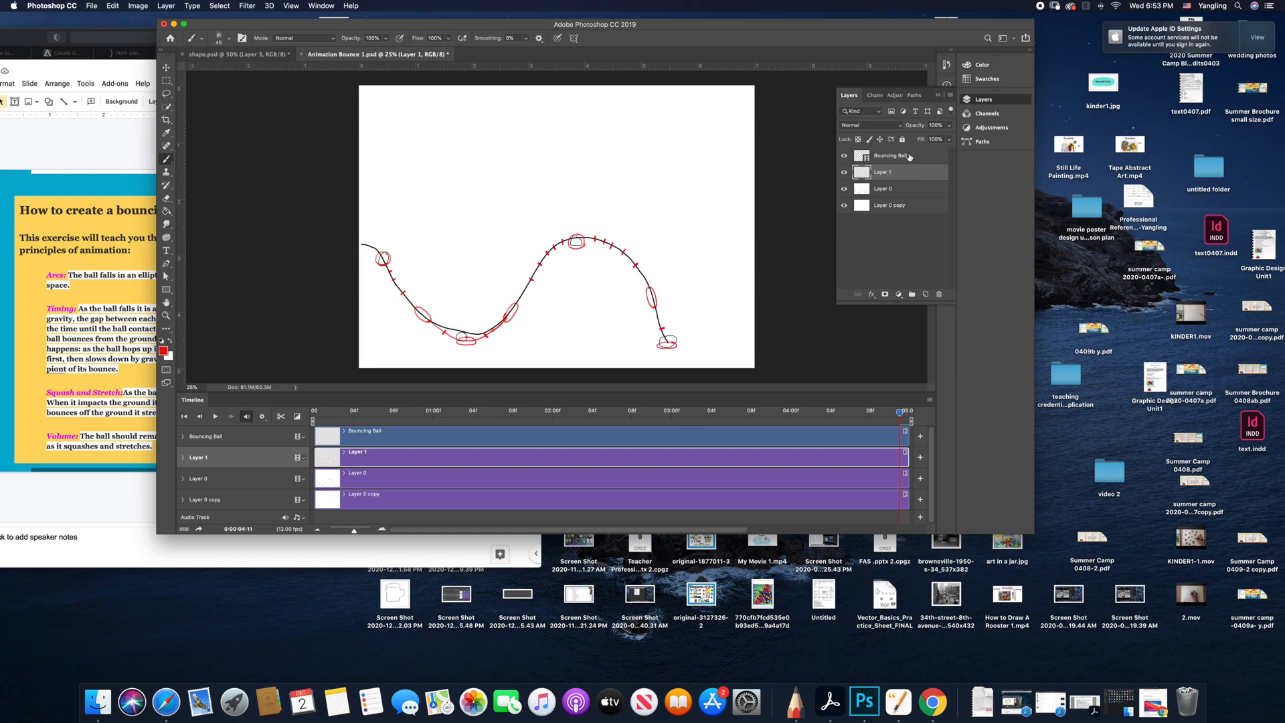
left_click(948, 139)
left_click_drag(944, 142, 915, 141)
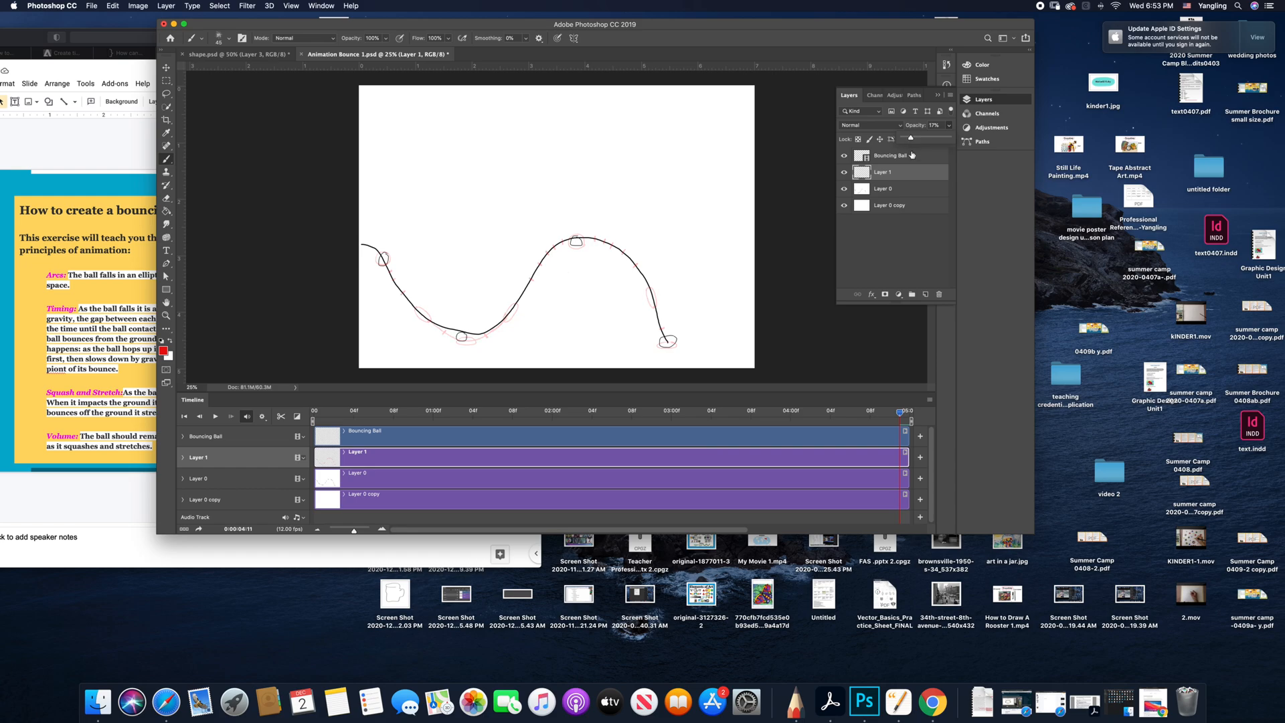
left_click(894, 189)
left_click(949, 125)
left_click_drag(949, 139, 918, 142)
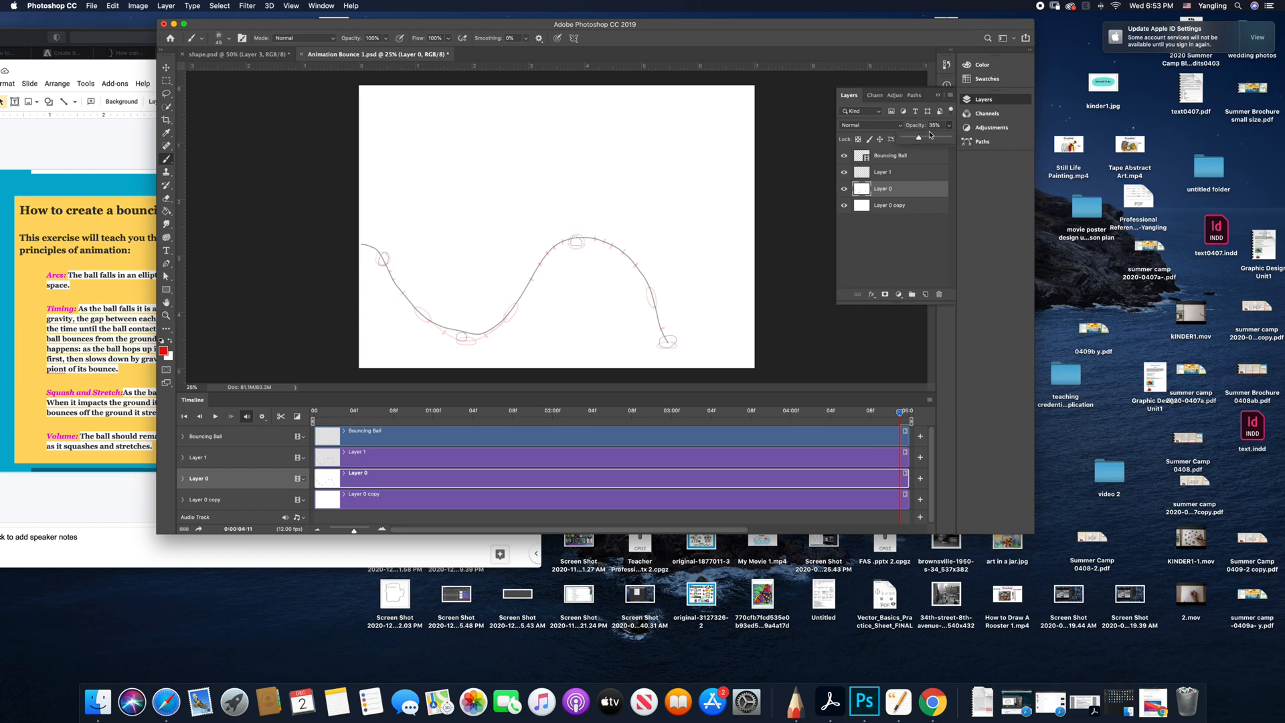
Select the Bouncing Ball layer and set the foreground color to blue
left_click(899, 155)
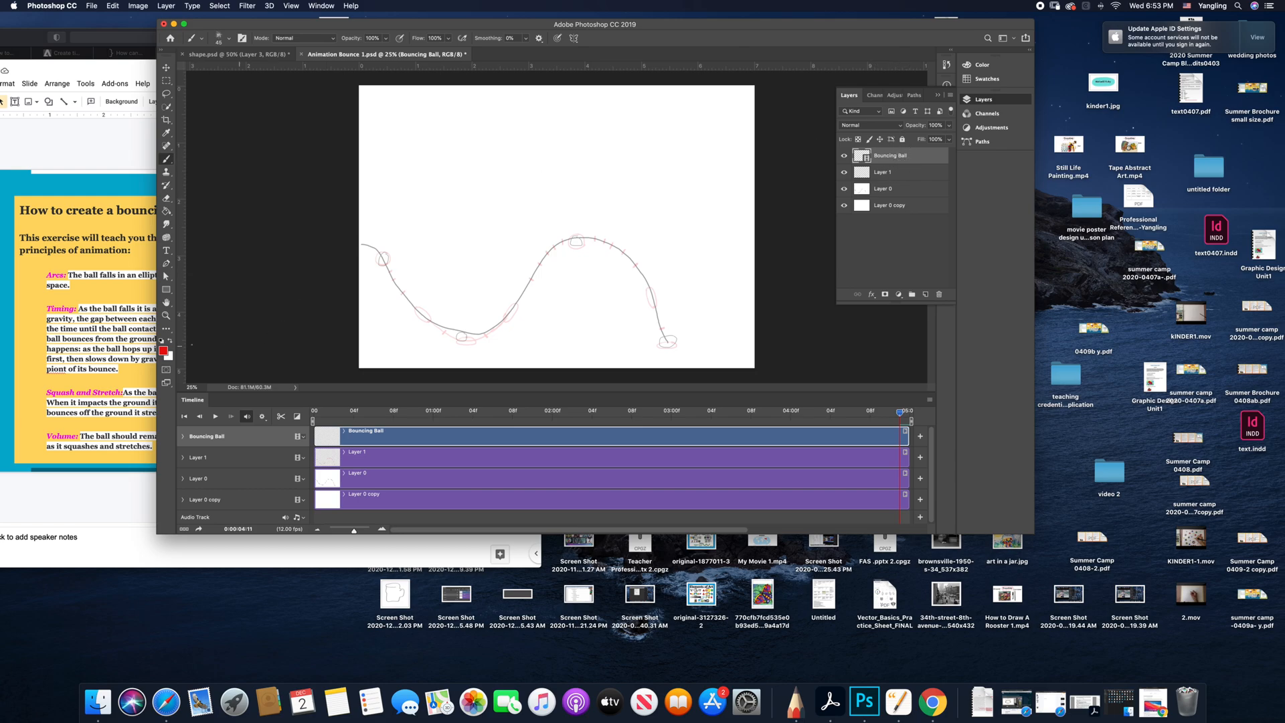
left_click(163, 350)
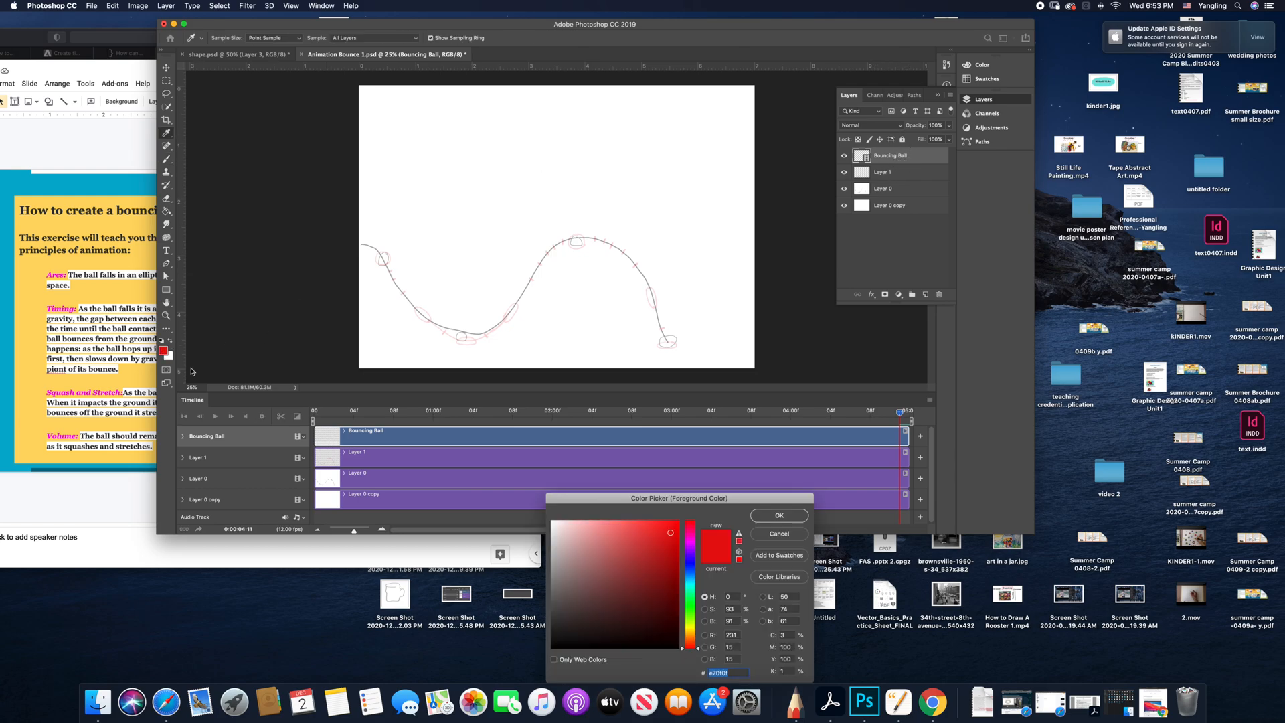
left_click(692, 588)
left_click_drag(692, 588, 673, 553)
left_click(773, 517)
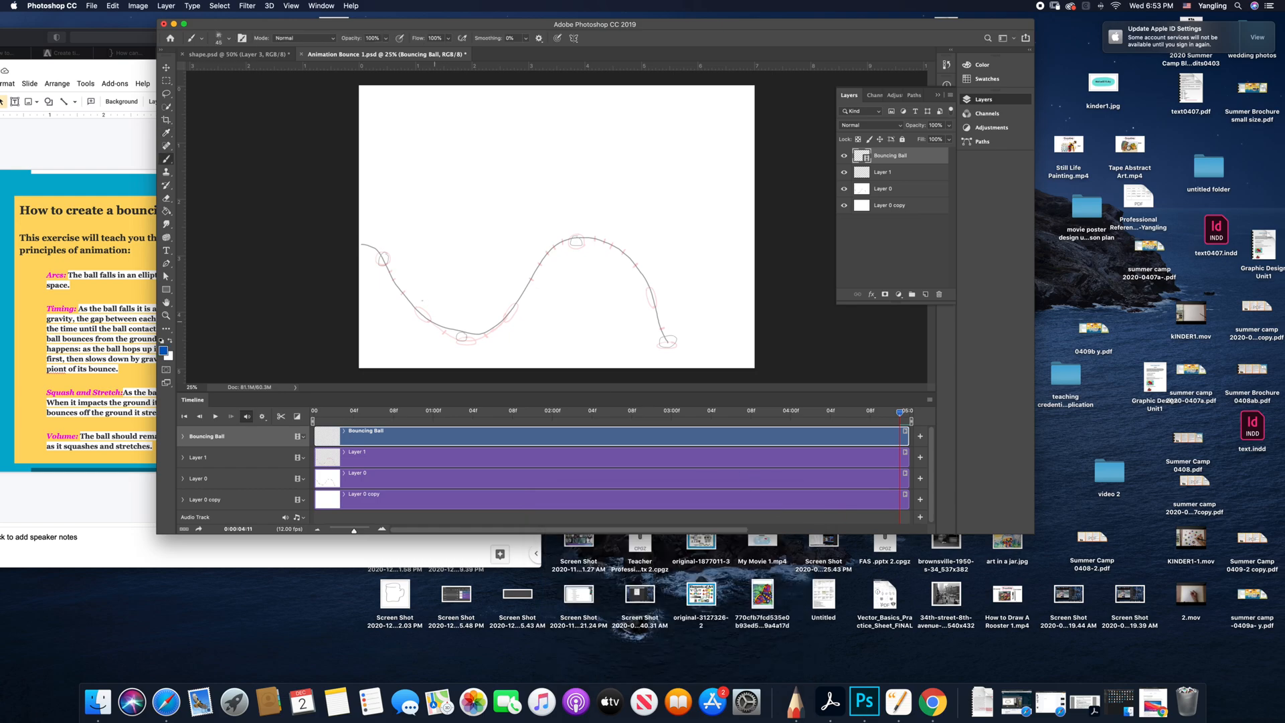
Choose the Pencil: Stumpy 6 pt. brush from the Stumpy_Pencil presets, reduce its size and try a test stroke, undoing it
left_click(230, 38)
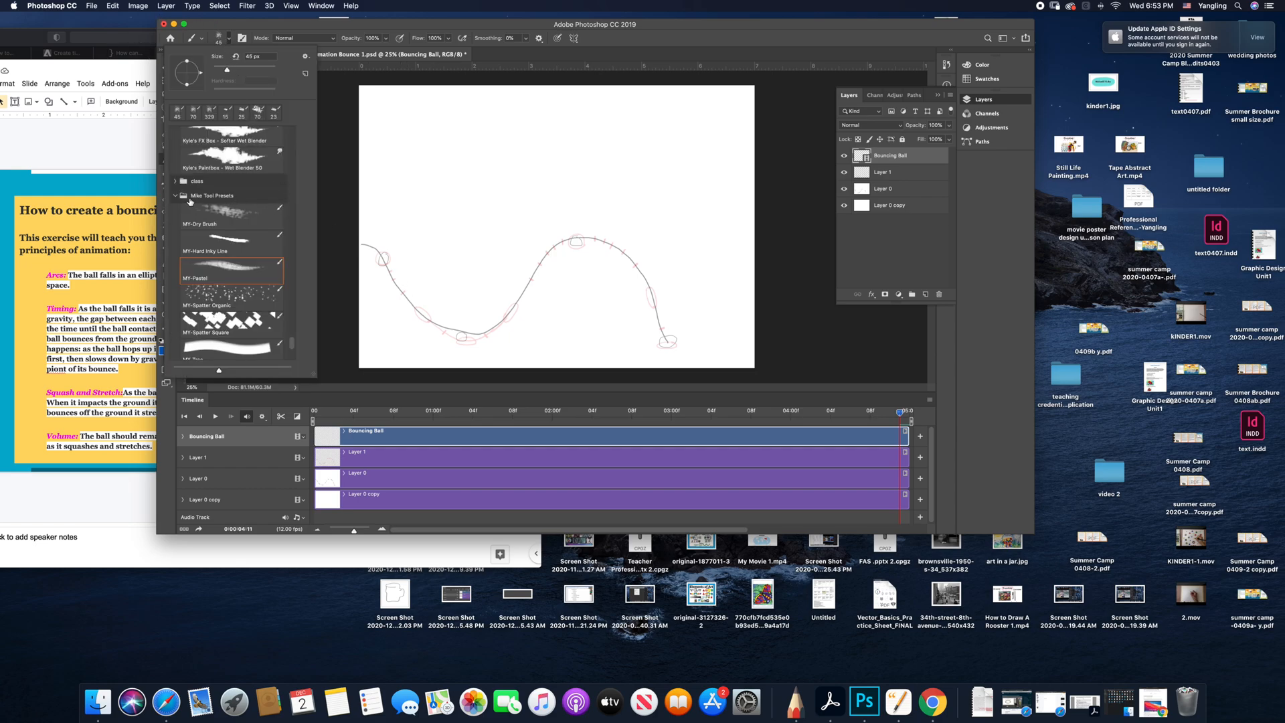
left_click(190, 200)
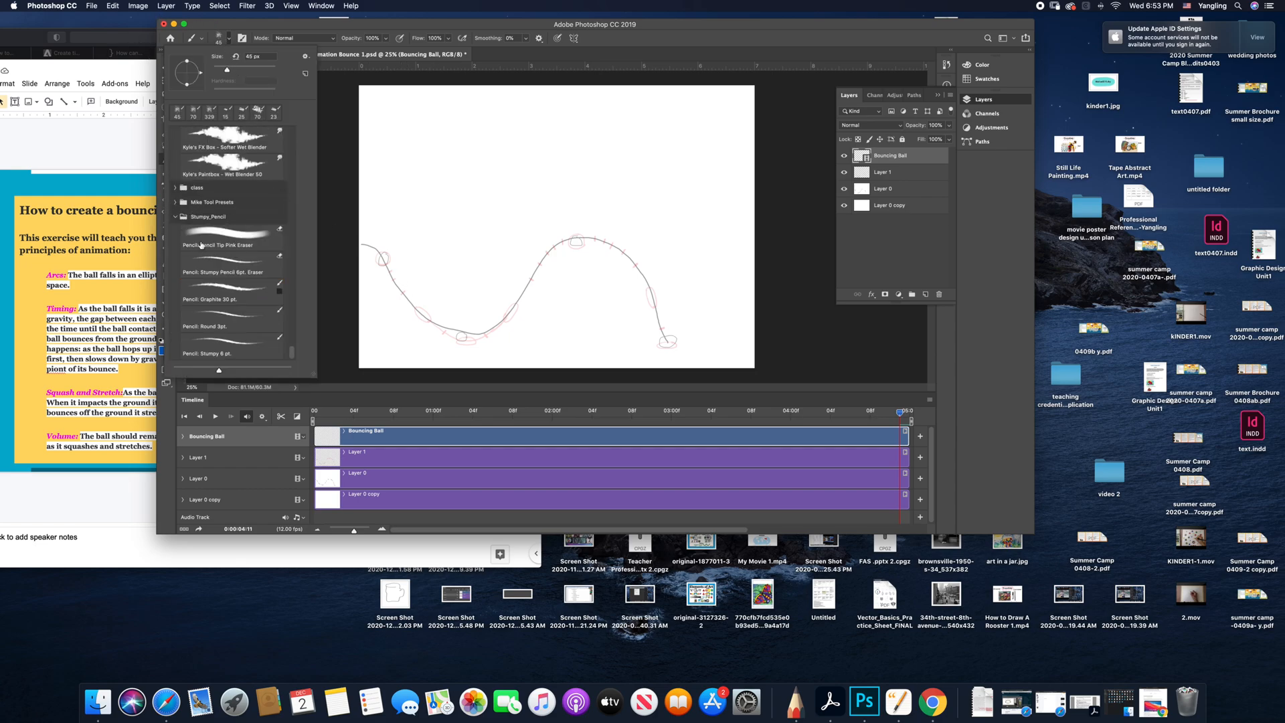
left_click(240, 344)
left_click(227, 39)
left_click(227, 39)
left_click_drag(214, 70, 218, 71)
left_click_drag(424, 162, 416, 175)
key("super+z")
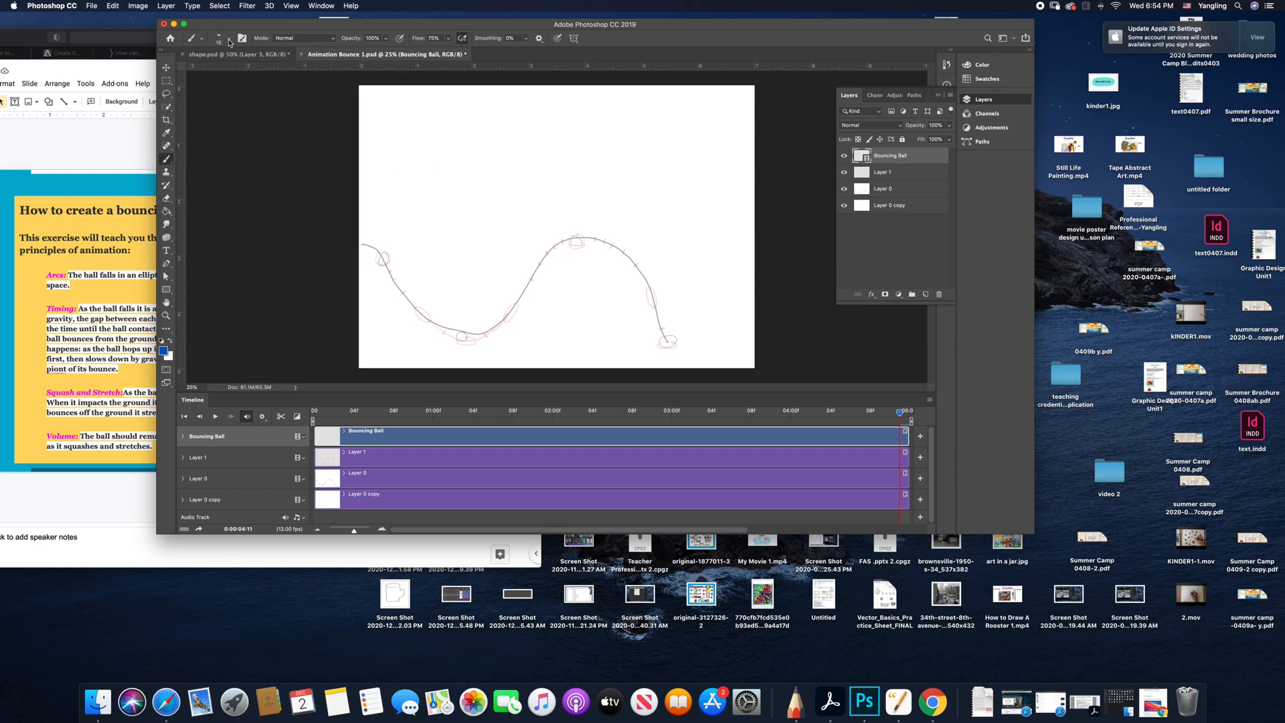
Increase the pencil brush size to 41 px, checking it with test strokes on the canvas and undoing them
left_click(219, 42)
left_click_drag(218, 72, 224, 71)
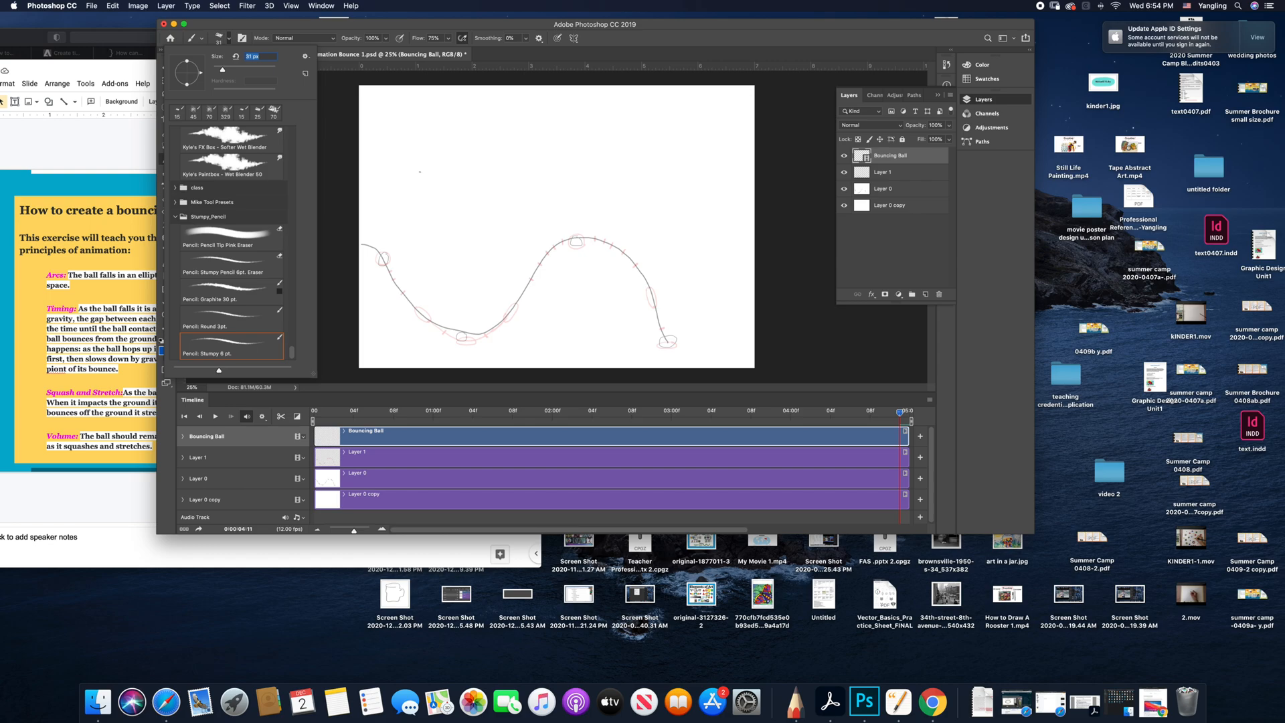
left_click_drag(428, 166, 424, 168)
key("super+z")
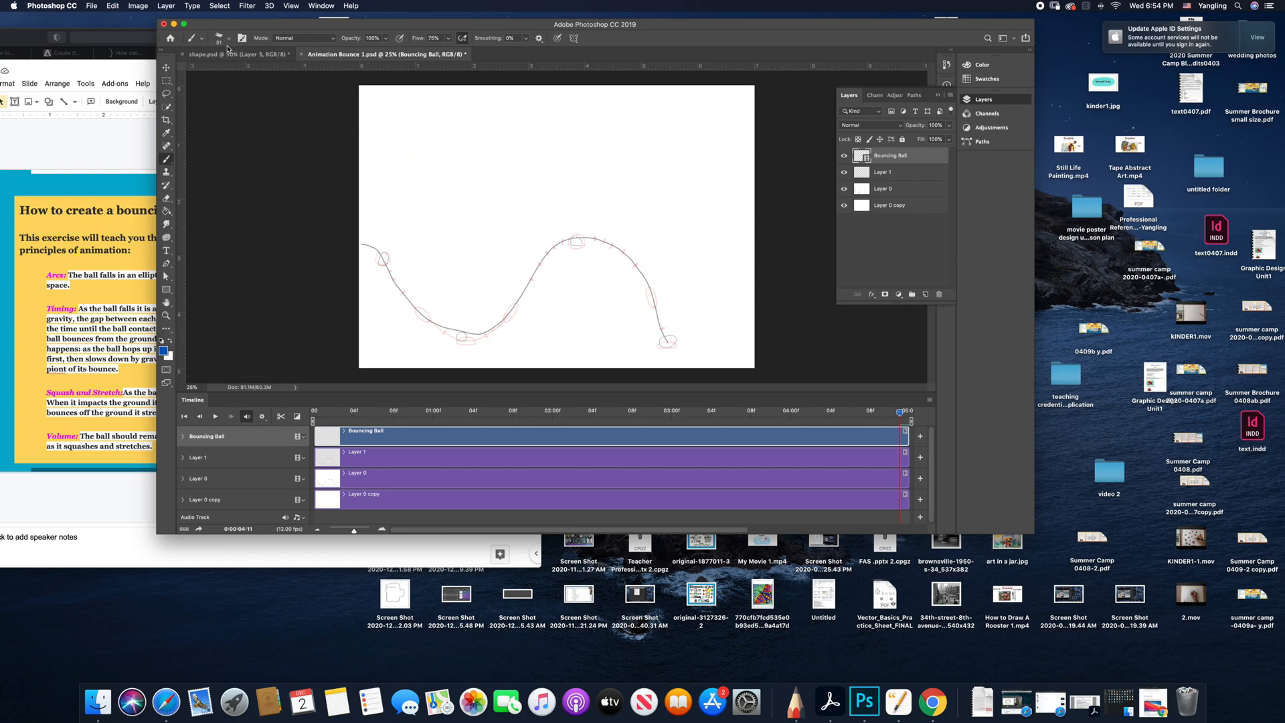
left_click_drag(384, 25, 386, 24)
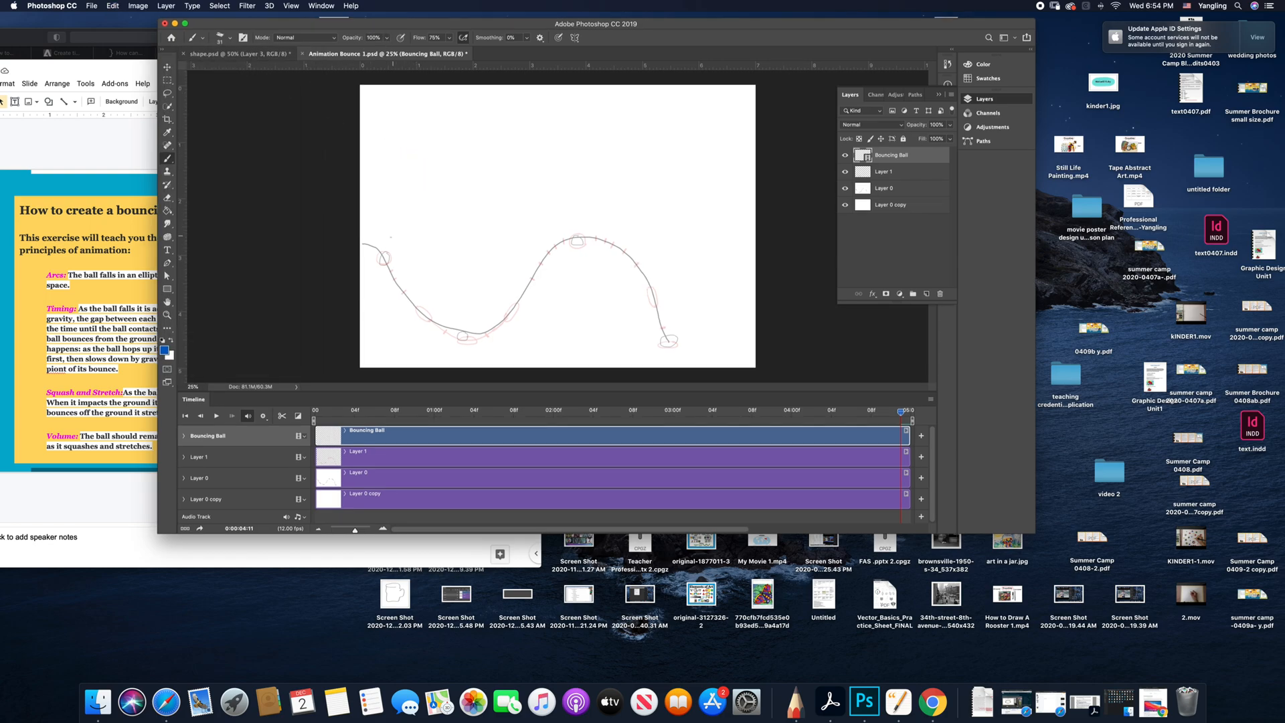
left_click(231, 36)
left_click_drag(231, 70, 227, 71)
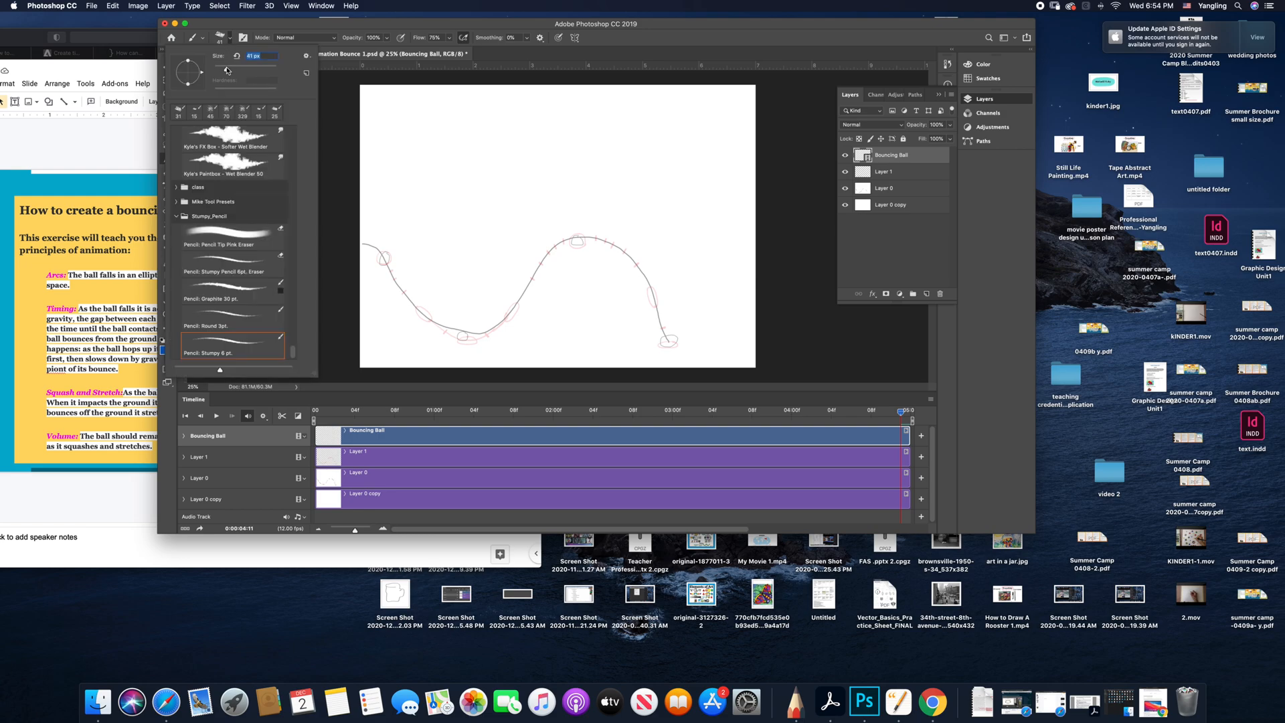
left_click_drag(423, 187, 424, 187)
key("super+z")
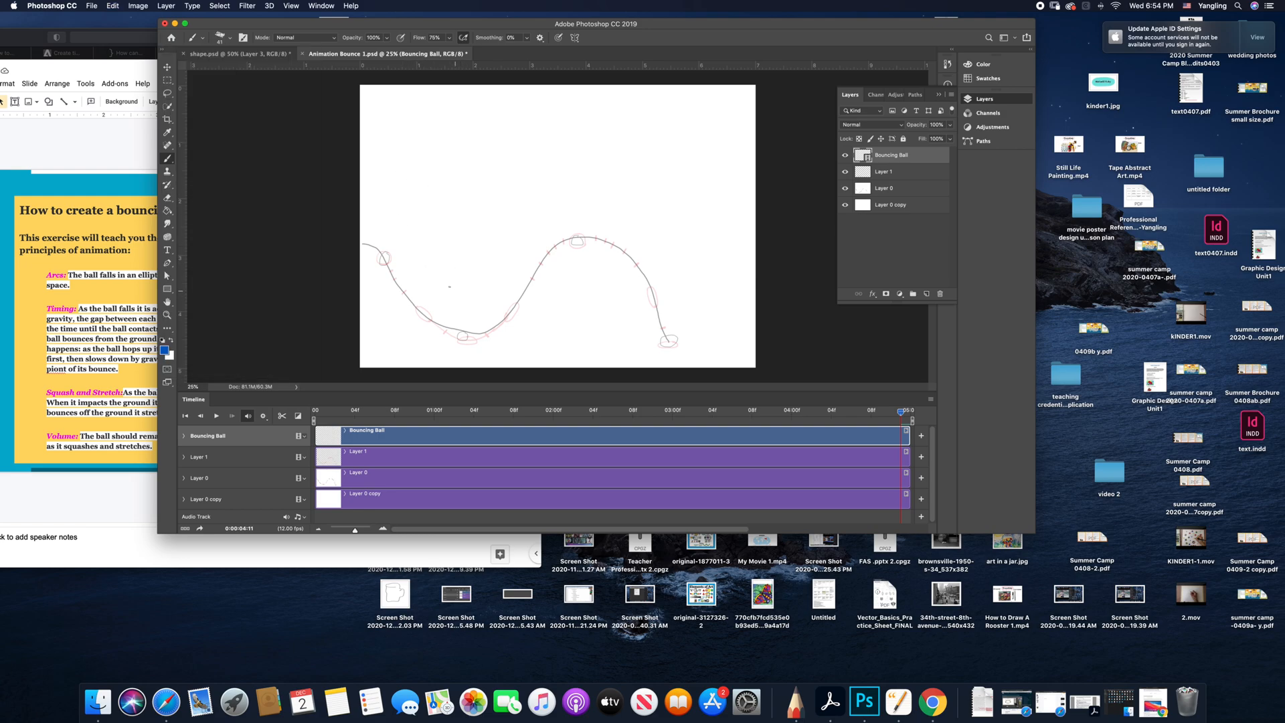
left_click(167, 315)
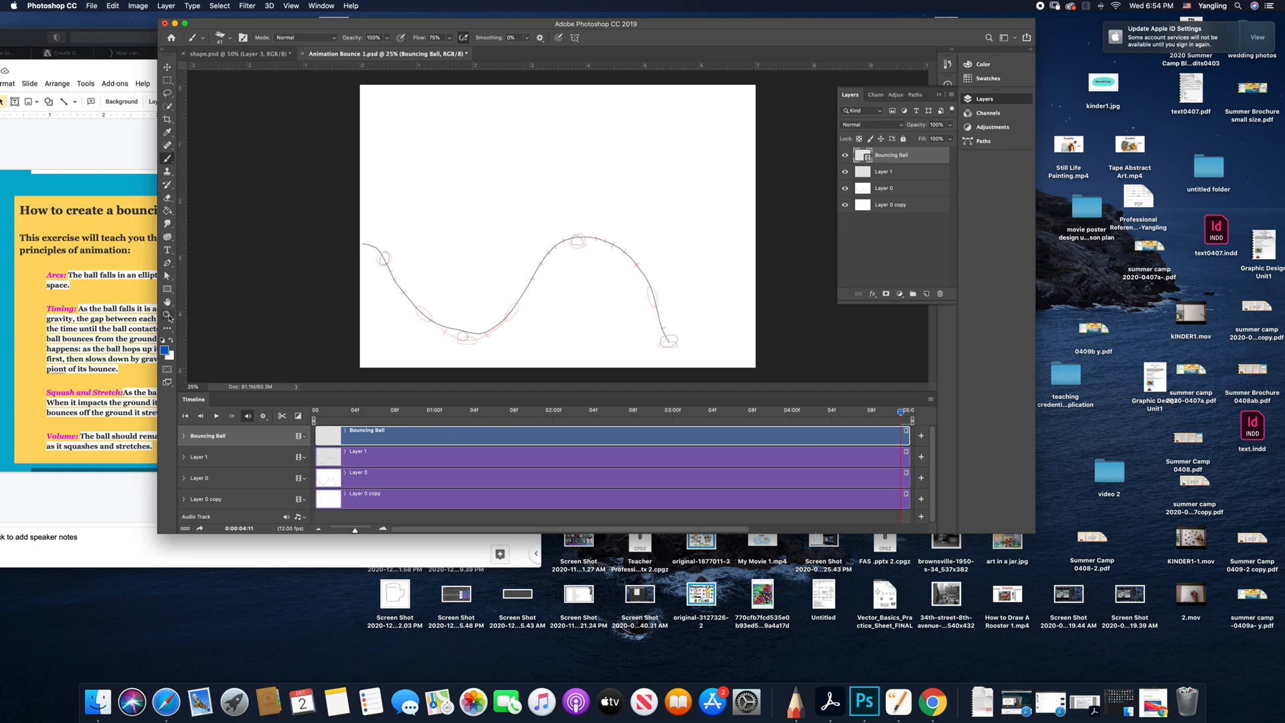
left_click(378, 286)
left_click(418, 280)
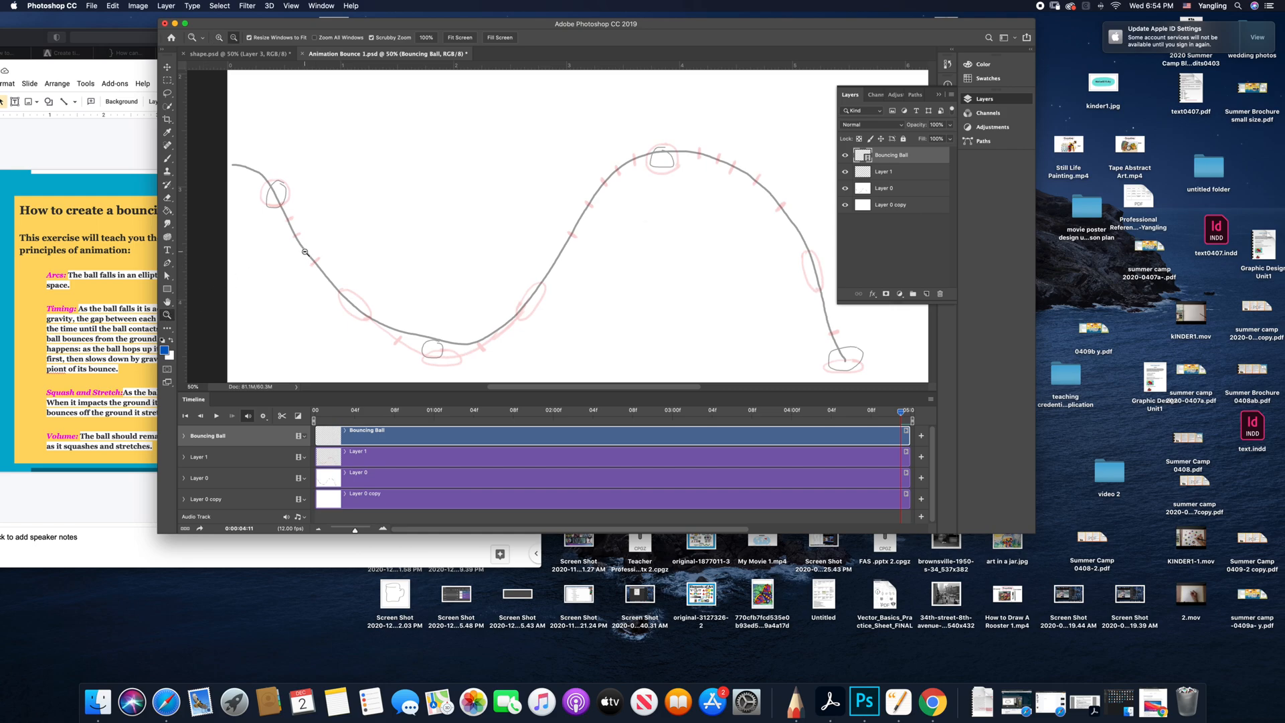
left_click(300, 252, "alt")
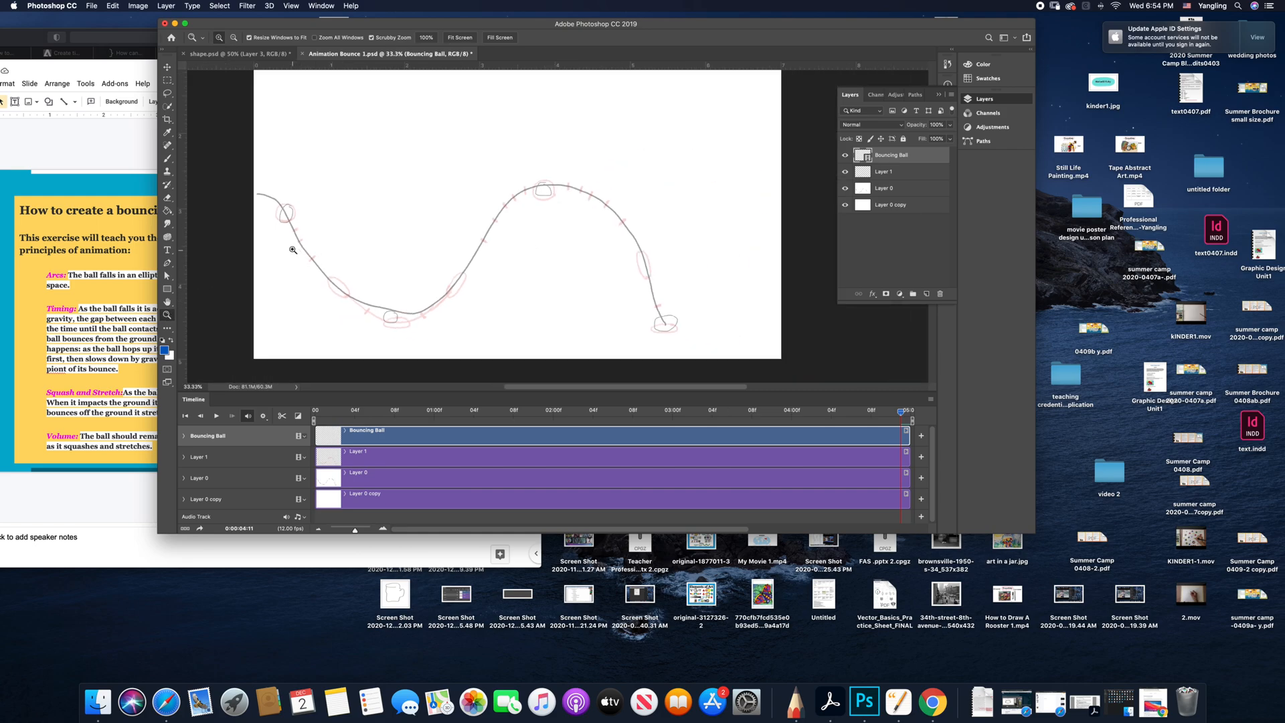
key("alt")
left_click(303, 247, "alt")
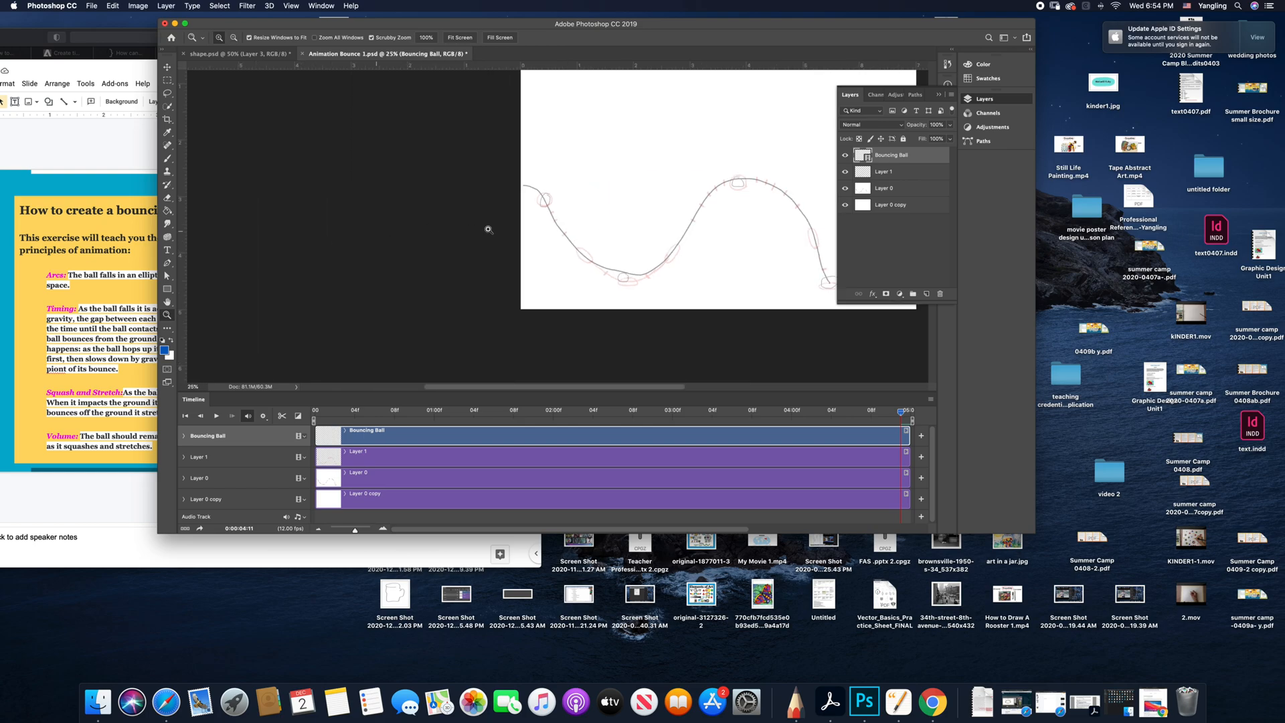
Zoom in on the arc to 50% and return the timeline playhead to the first frame with the brush ready
left_click(595, 227)
left_click(590, 224)
left_click_drag(592, 223, 404, 244)
key("b")
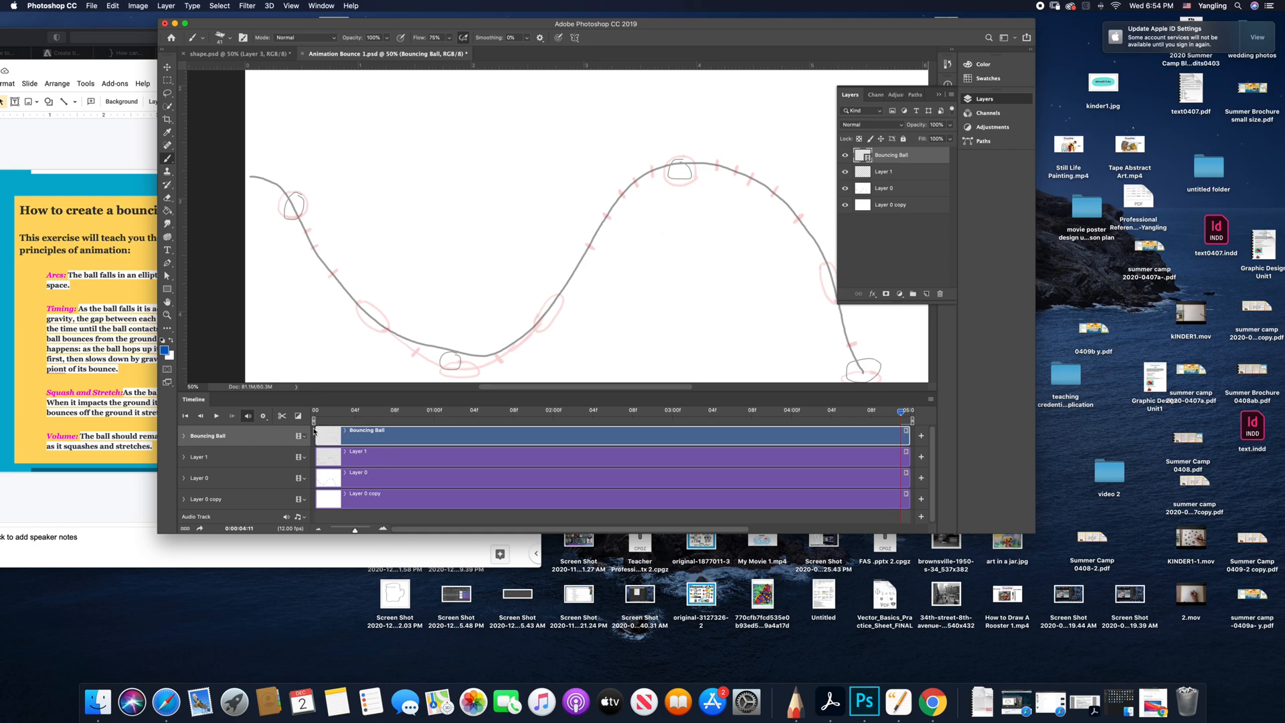
left_click_drag(898, 415, 921, 436)
scroll(540, 435, "right", 5)
scroll(554, 507, "left", 5)
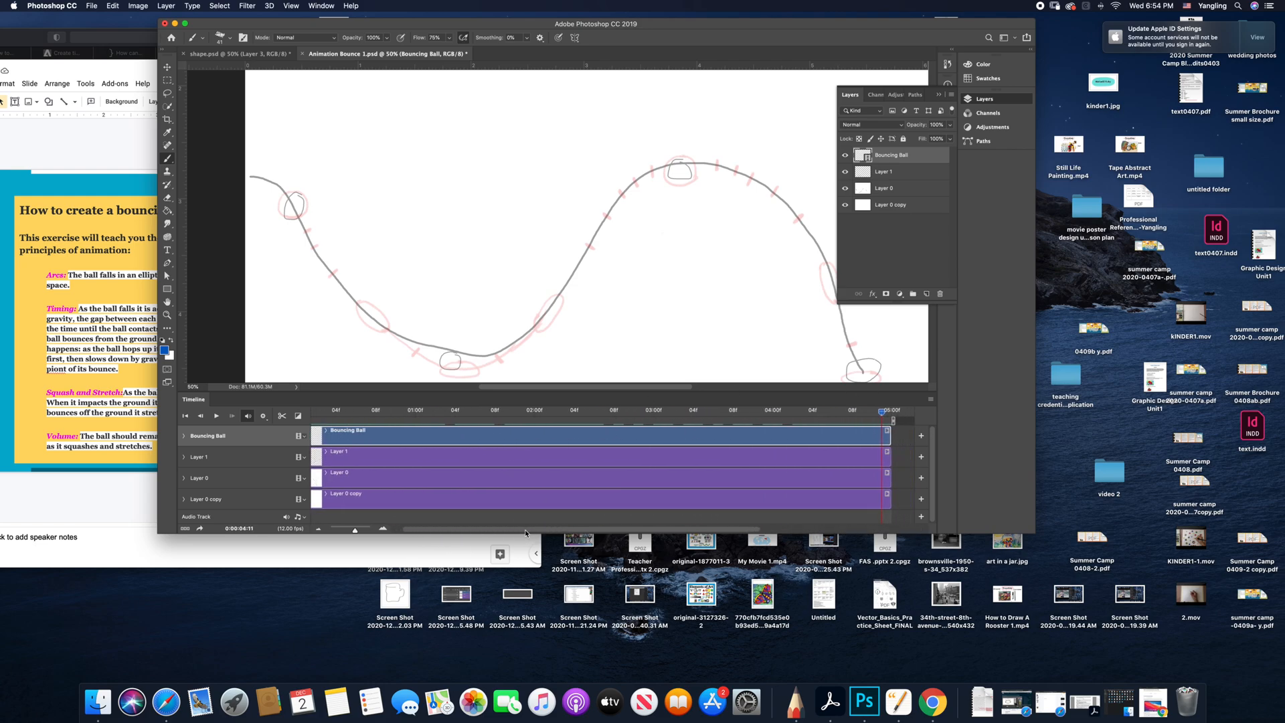
scroll(897, 417, "left", 2)
left_click_drag(899, 415, 352, 443)
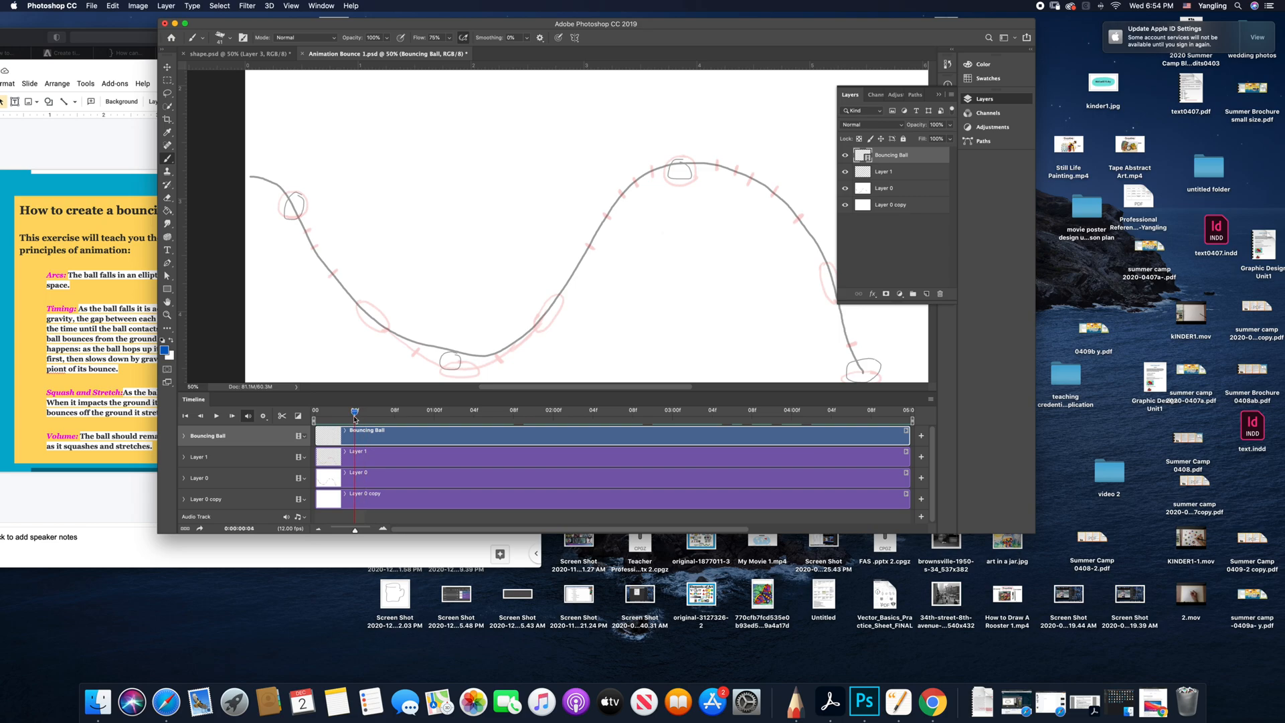
left_click_drag(354, 420, 315, 418)
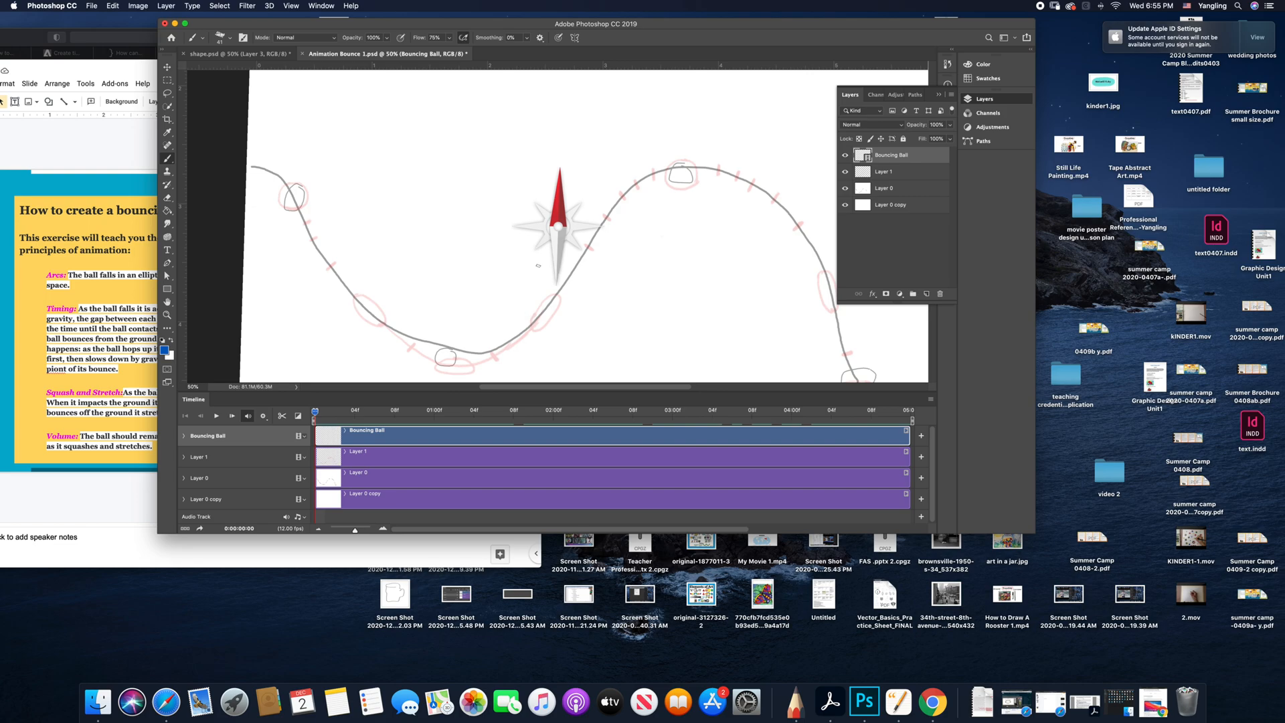
mouse_move(544, 249)
left_mouse_down()
mouse_move(519, 240)
mouse_move(557, 272)
left_mouse_up()
key("r")
key("b")
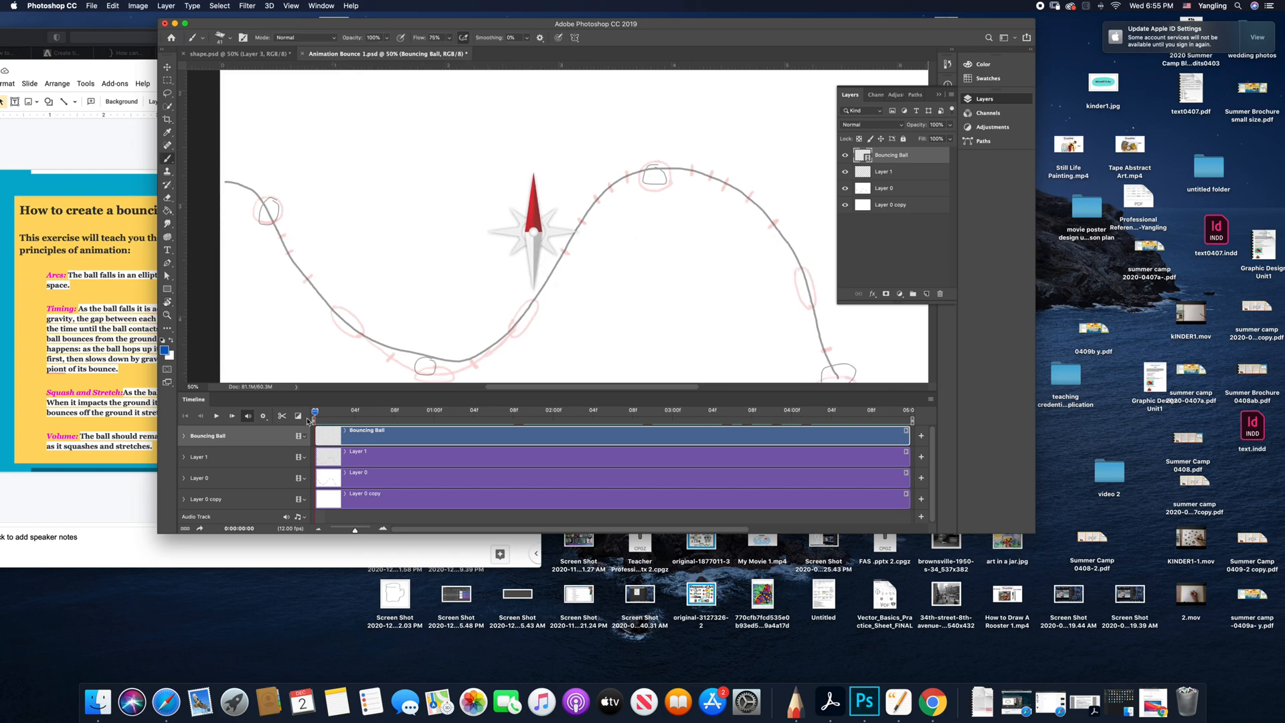
mouse_move(363, 236)
left_mouse_down()
mouse_move(372, 250)
mouse_move(388, 241)
left_mouse_up()
key("super+z")
key("z")
left_click(437, 324, "alt")
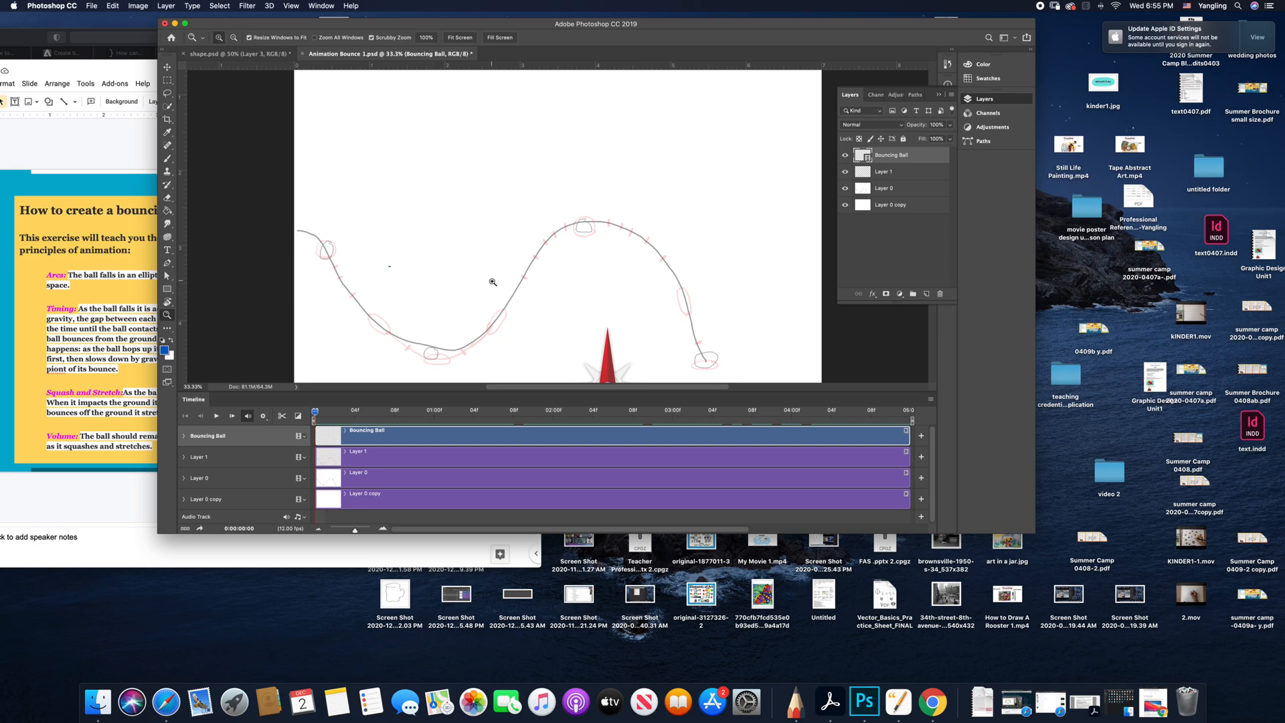
scroll(482, 270, "down", 1)
key("super+z")
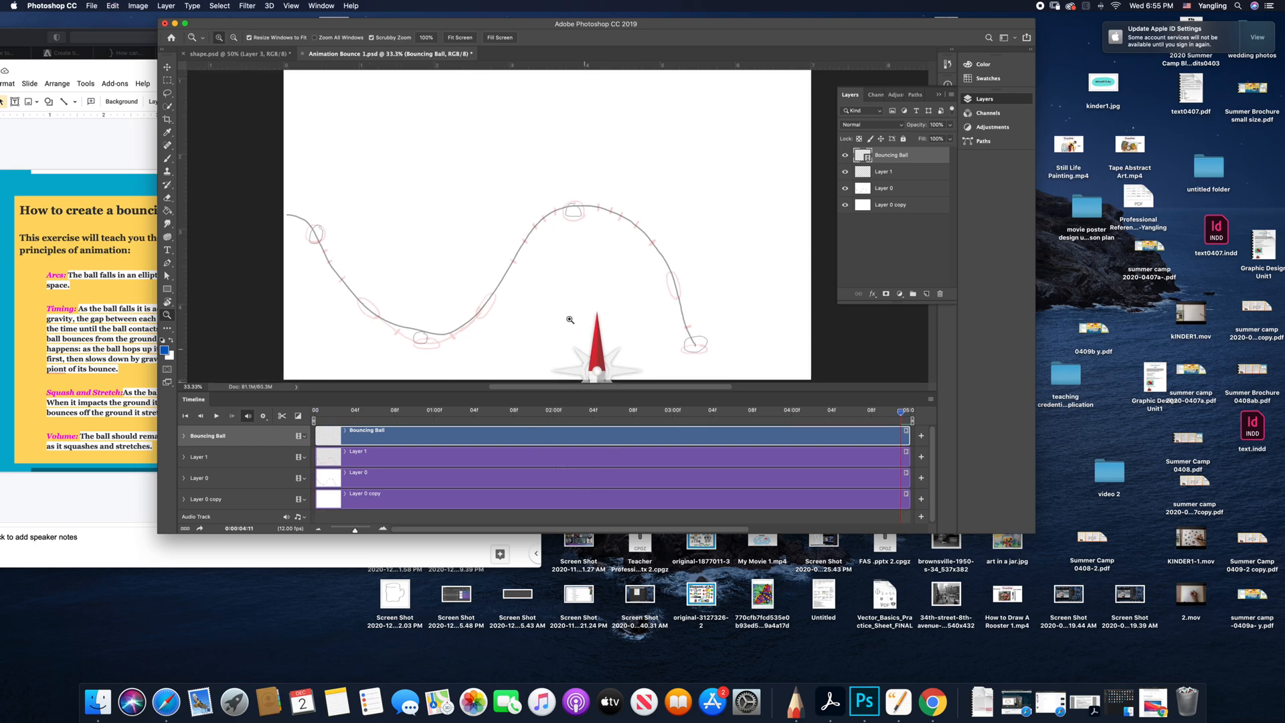
key("r")
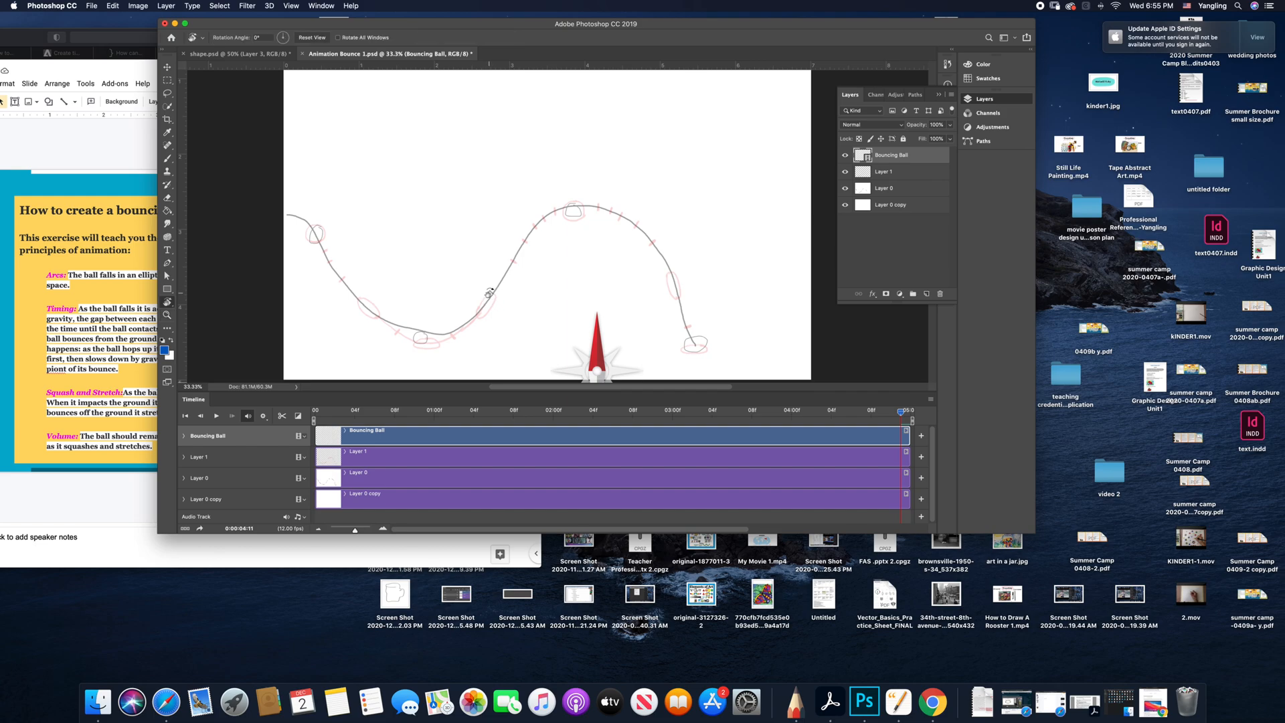
key("b")
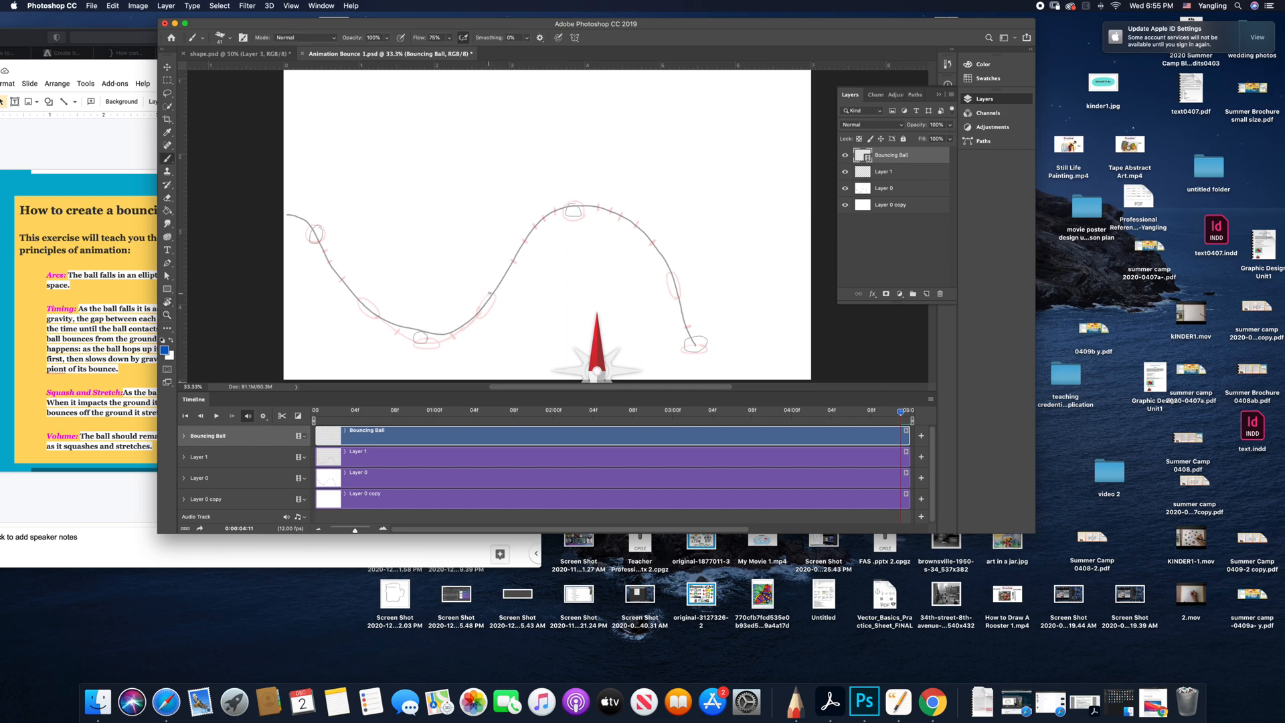
Try drawing the first blue ball outline over the marked circle near the start of the arc
mouse_move(503, 261)
left_mouse_down()
mouse_move(459, 213)
mouse_move(521, 281)
left_mouse_up()
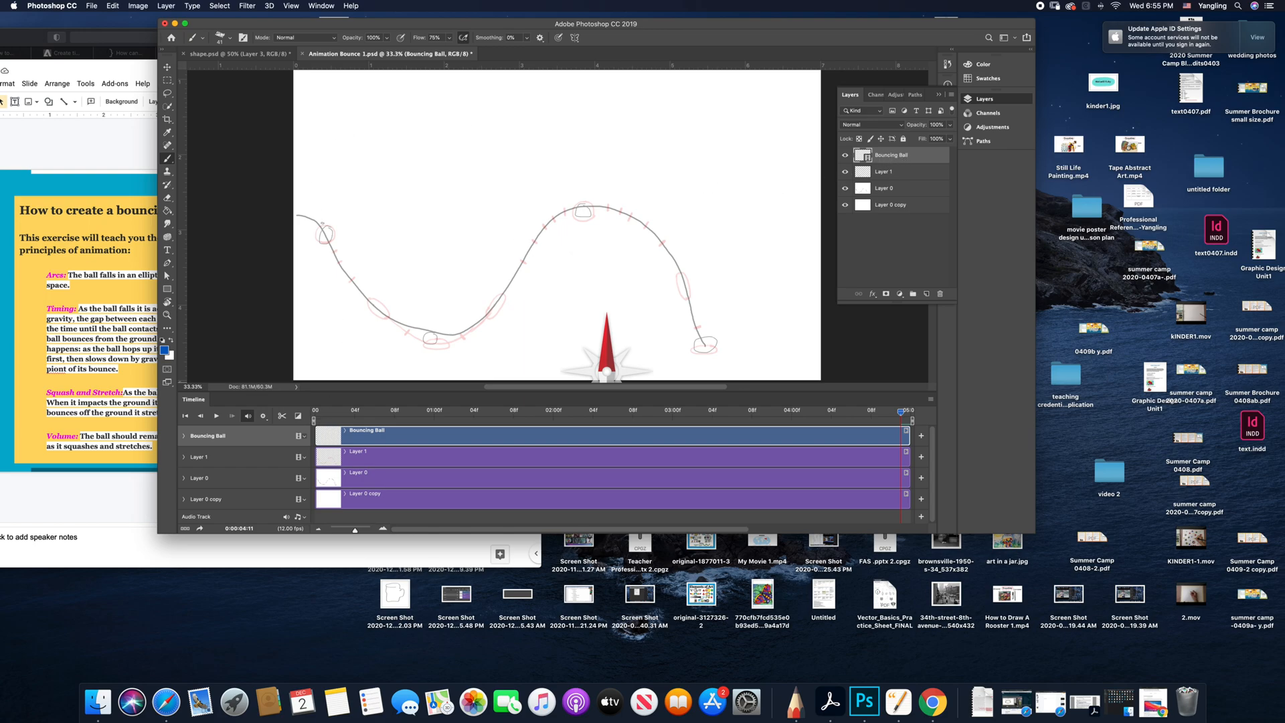
scroll(326, 231, "up", 2)
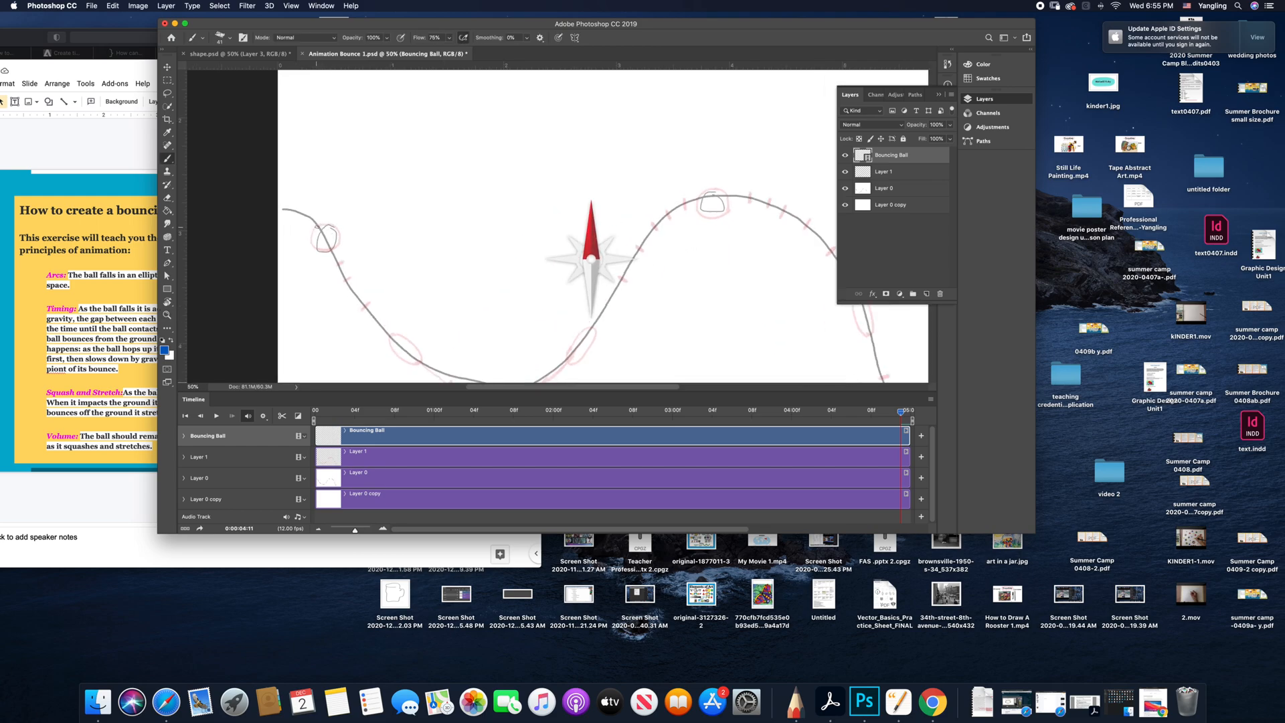
mouse_move(312, 230)
left_mouse_down()
mouse_move(311, 245)
mouse_move(328, 249)
left_mouse_up()
left_click_drag(431, 264, 422, 257)
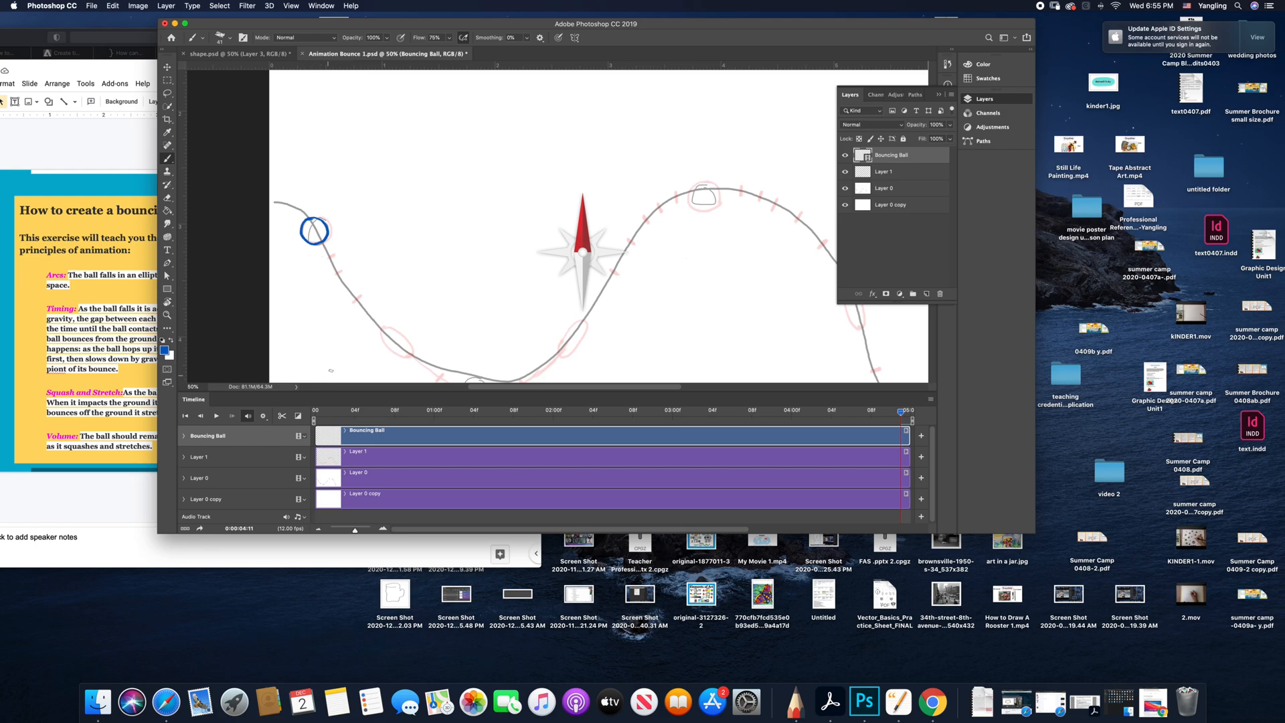
Step back and forth through the frames near the playhead to check on which frame the blue ball was drawn
key("Left")
key("Left")
key("Left")
key("Right")
key("Right")
key("Right")
key("Left")
key("Left")
key("Left")
key("Left")
key("Left")
key("space")
Return the playhead to frame 0 and draw a blue circle over the first marked ball position on the arc
left_click_drag(901, 413, 316, 415)
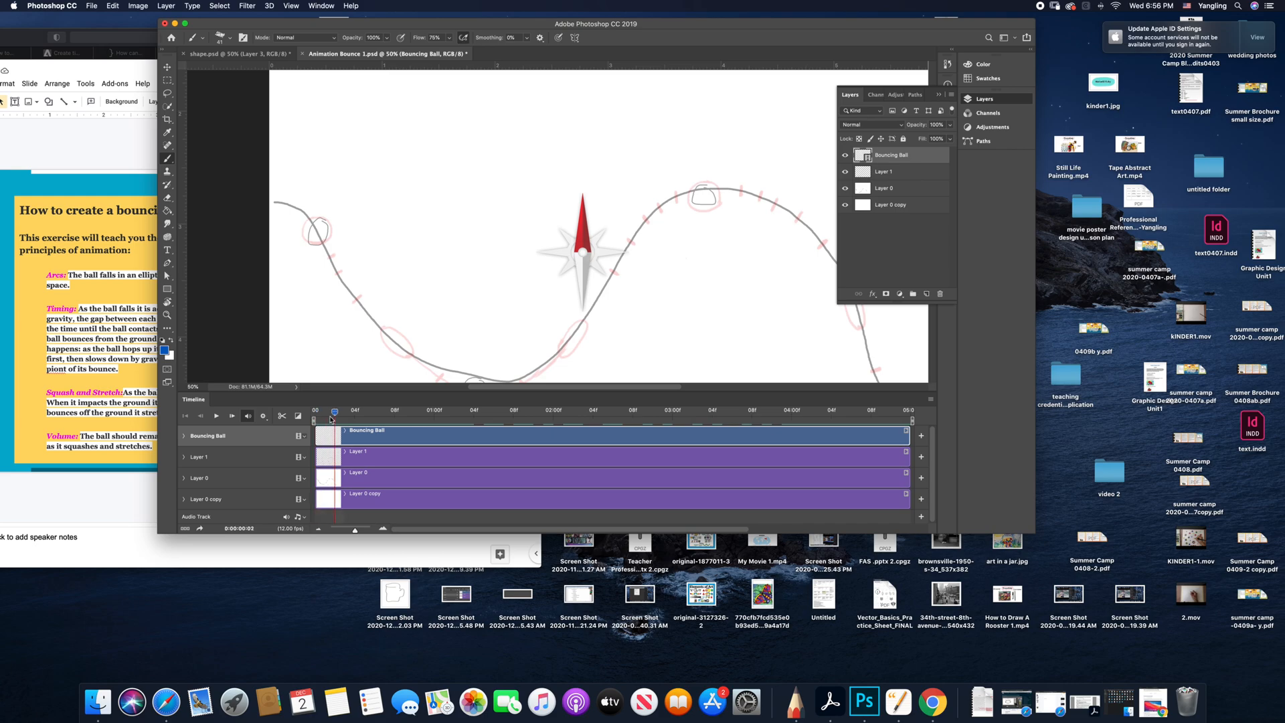
mouse_move(316, 412)
left_mouse_down()
mouse_move(385, 415)
mouse_move(314, 429)
left_mouse_up()
mouse_move(316, 218)
left_mouse_down()
mouse_move(301, 226)
mouse_move(305, 242)
mouse_move(326, 243)
left_mouse_up()
Advance to frame 1 and enable onion skins with 1 frame before and 1 frame after
left_click(930, 400)
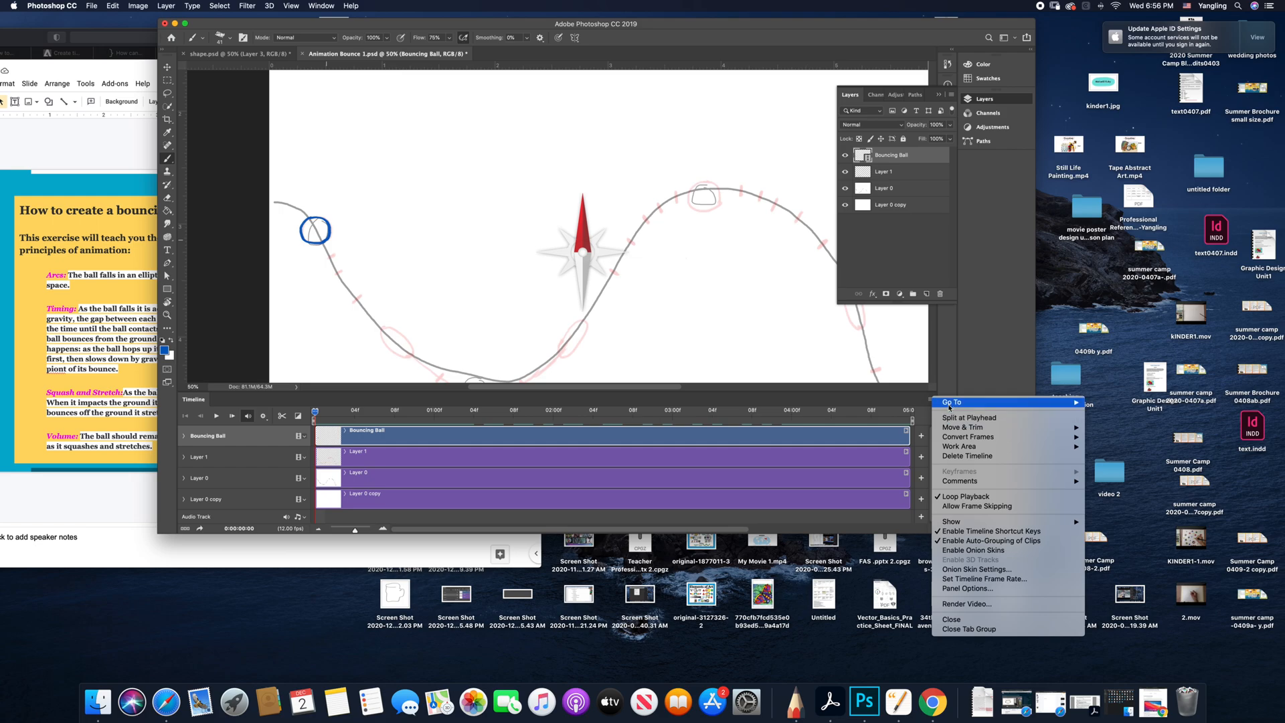
mouse_move(951, 404)
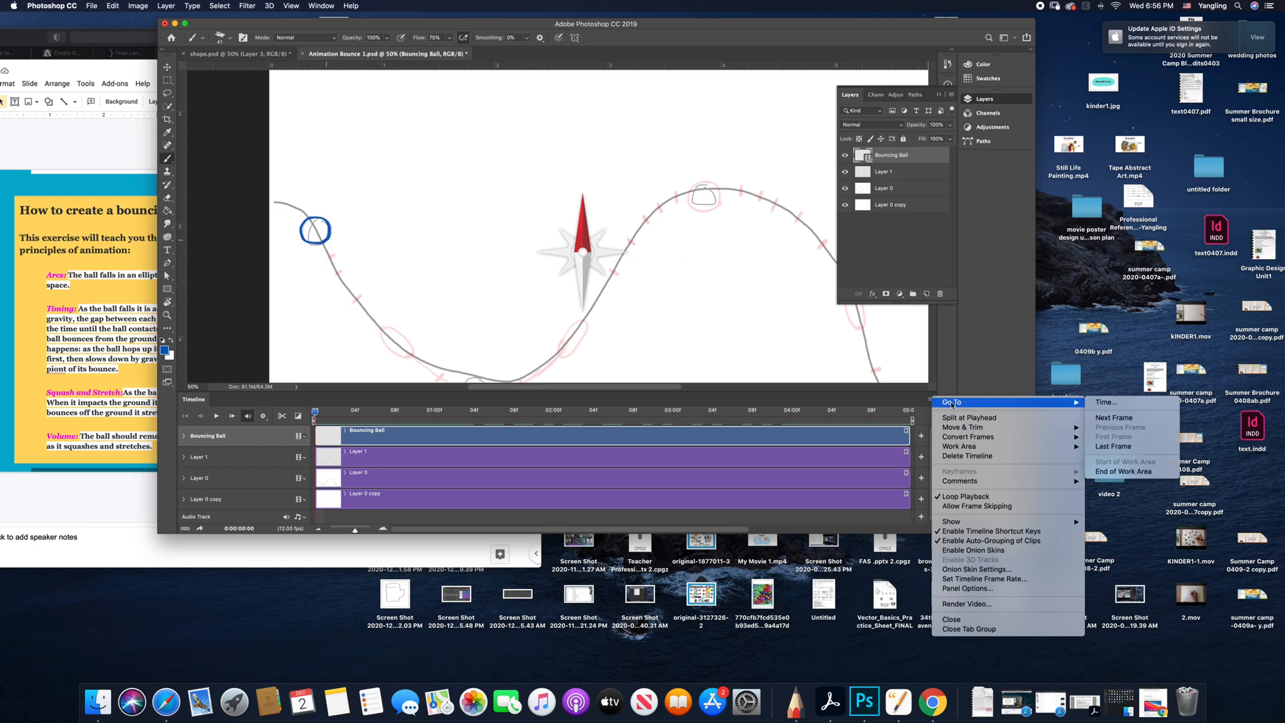
left_click(1098, 417)
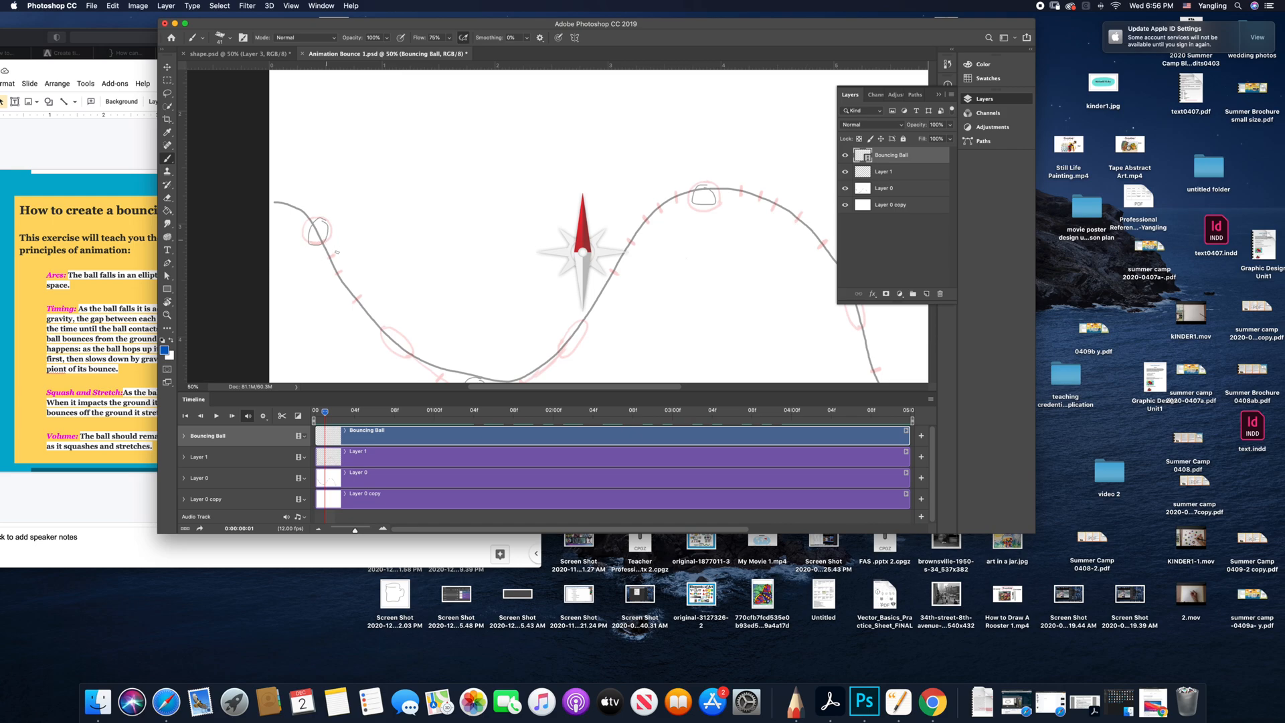
left_click(931, 400)
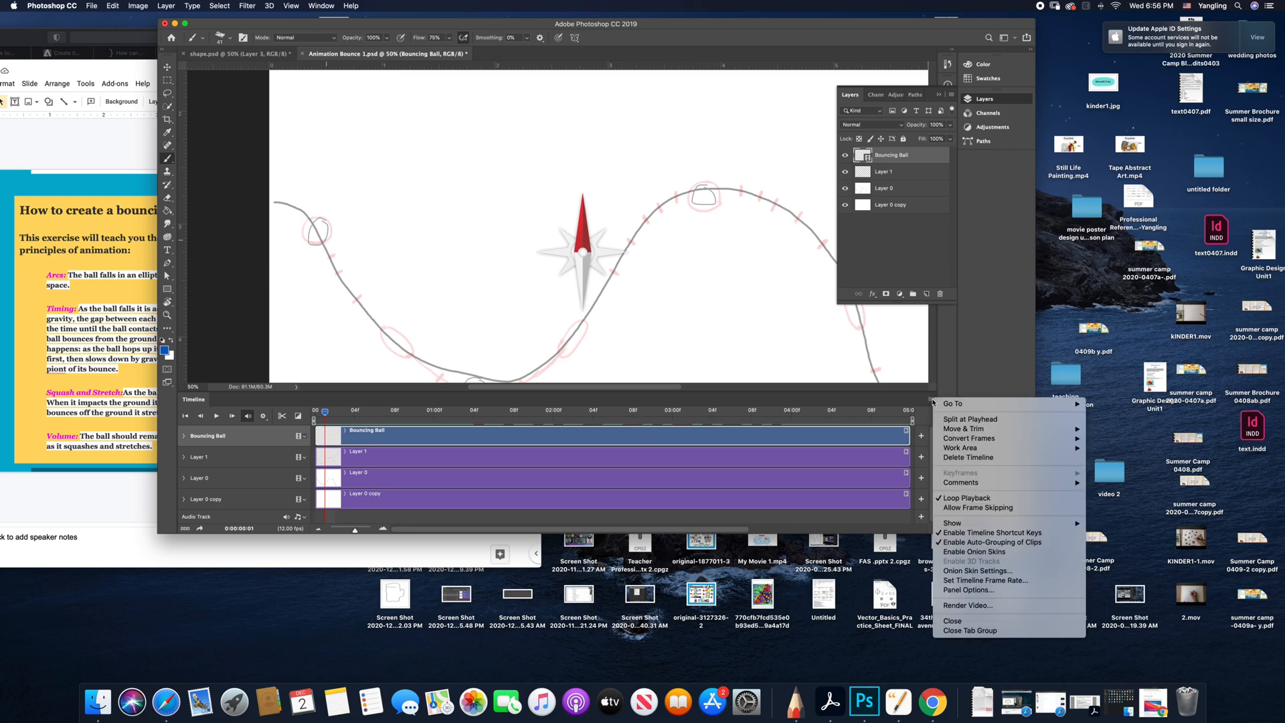
left_click(942, 570)
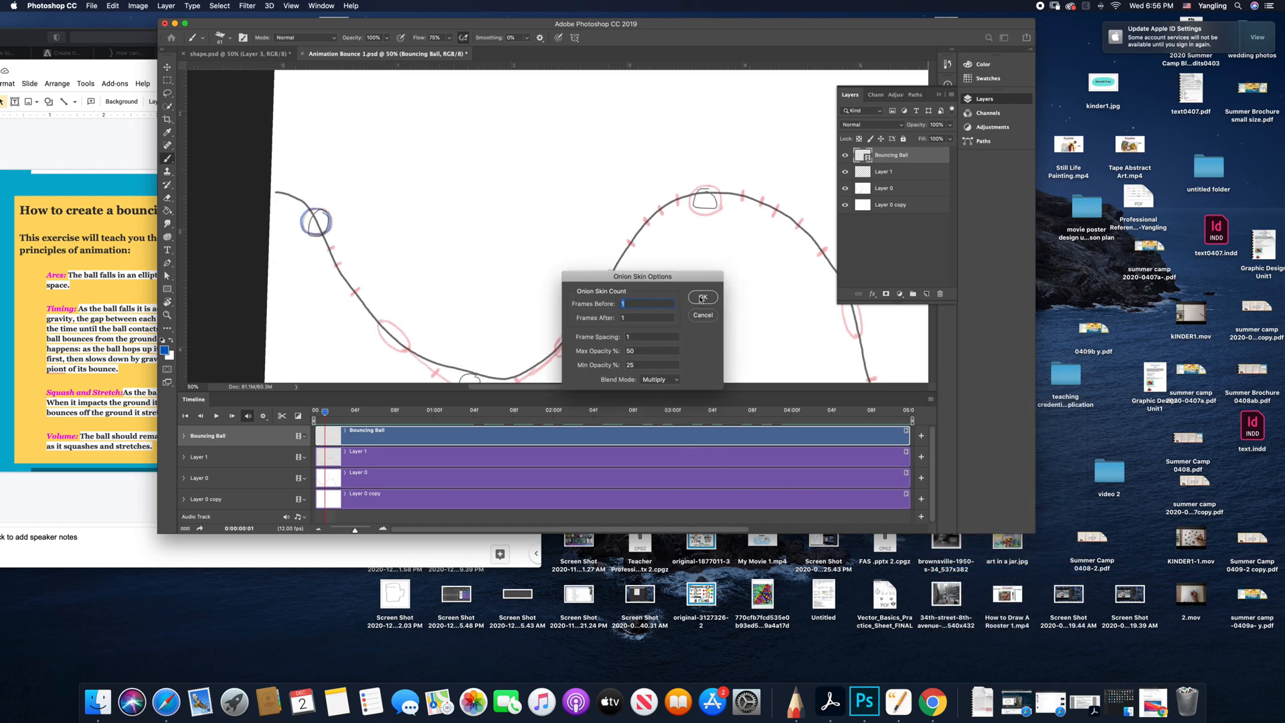
left_click(702, 297)
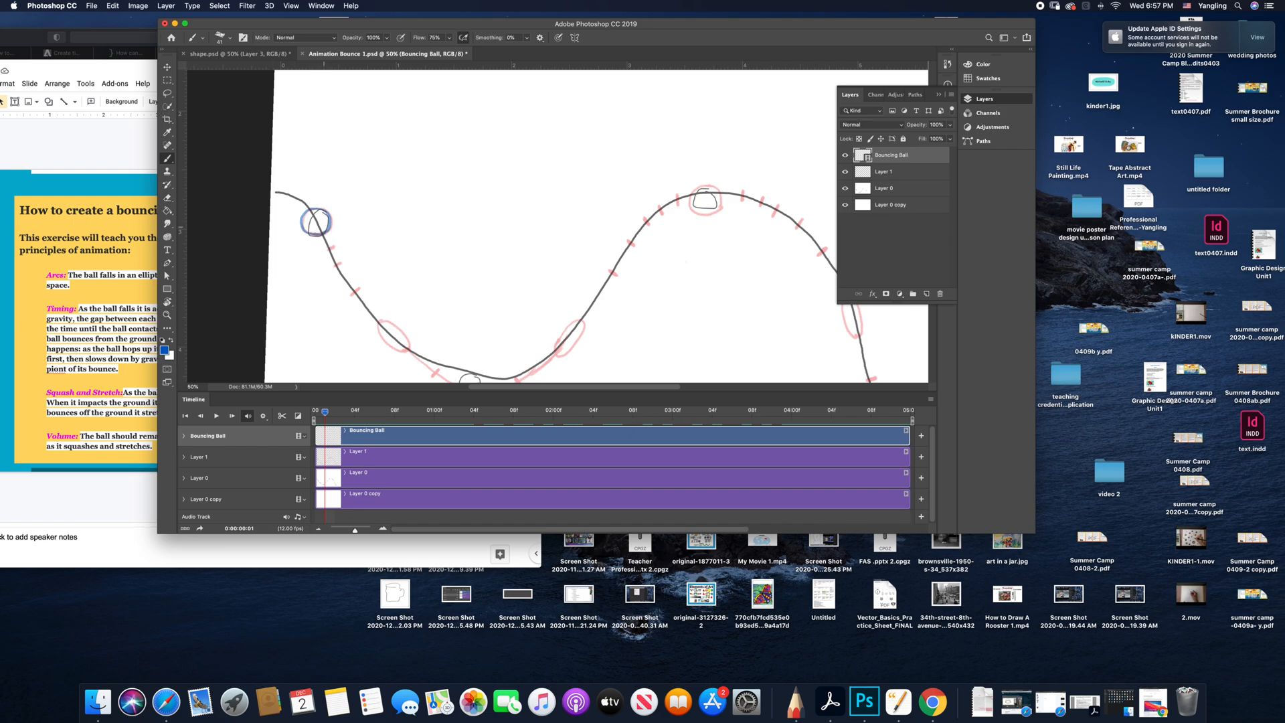
Compare with frame 0, then on frame 1 draw a blue ball overlapping the first one slightly farther down the arc
key("Left")
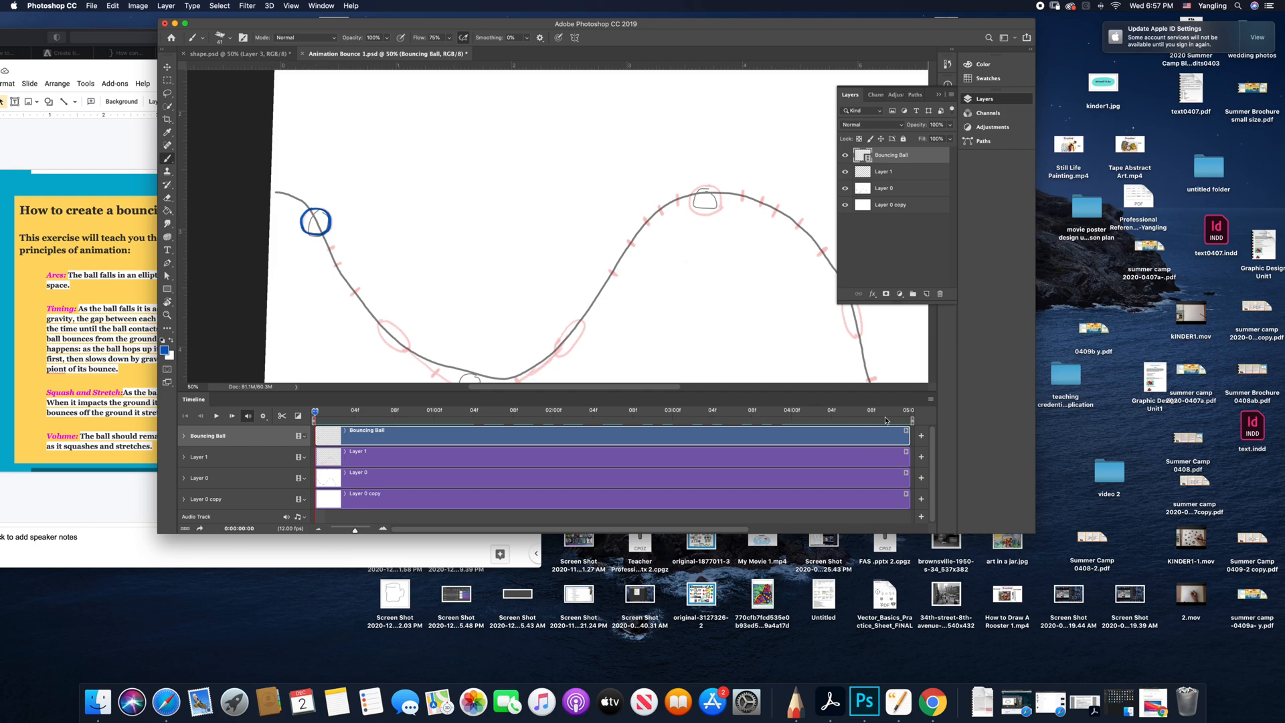
left_click(930, 399)
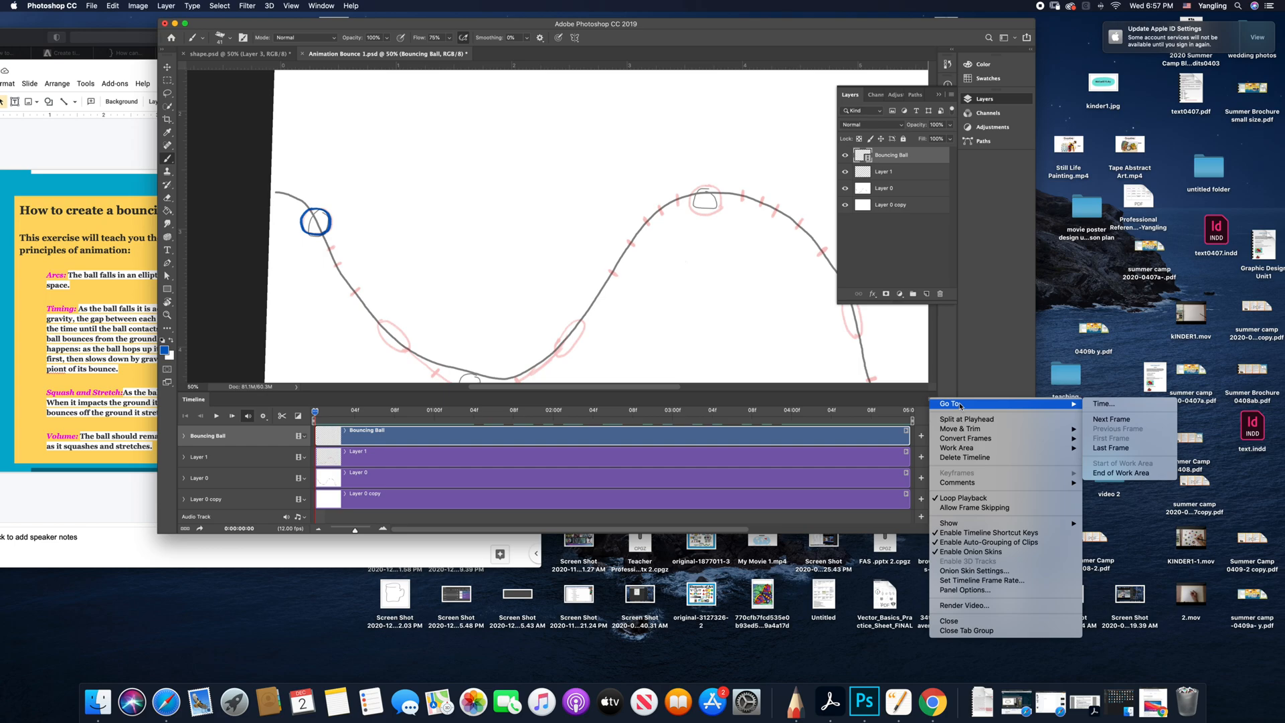
mouse_move(1016, 405)
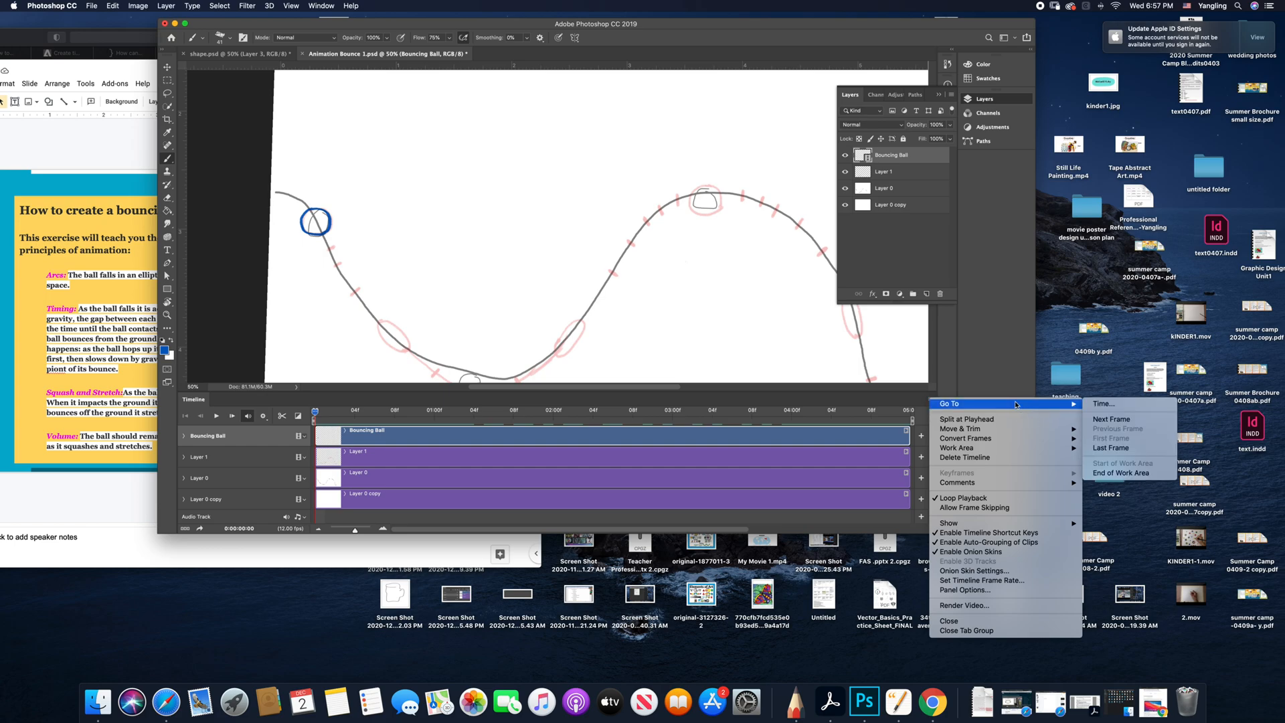
left_click(1108, 419)
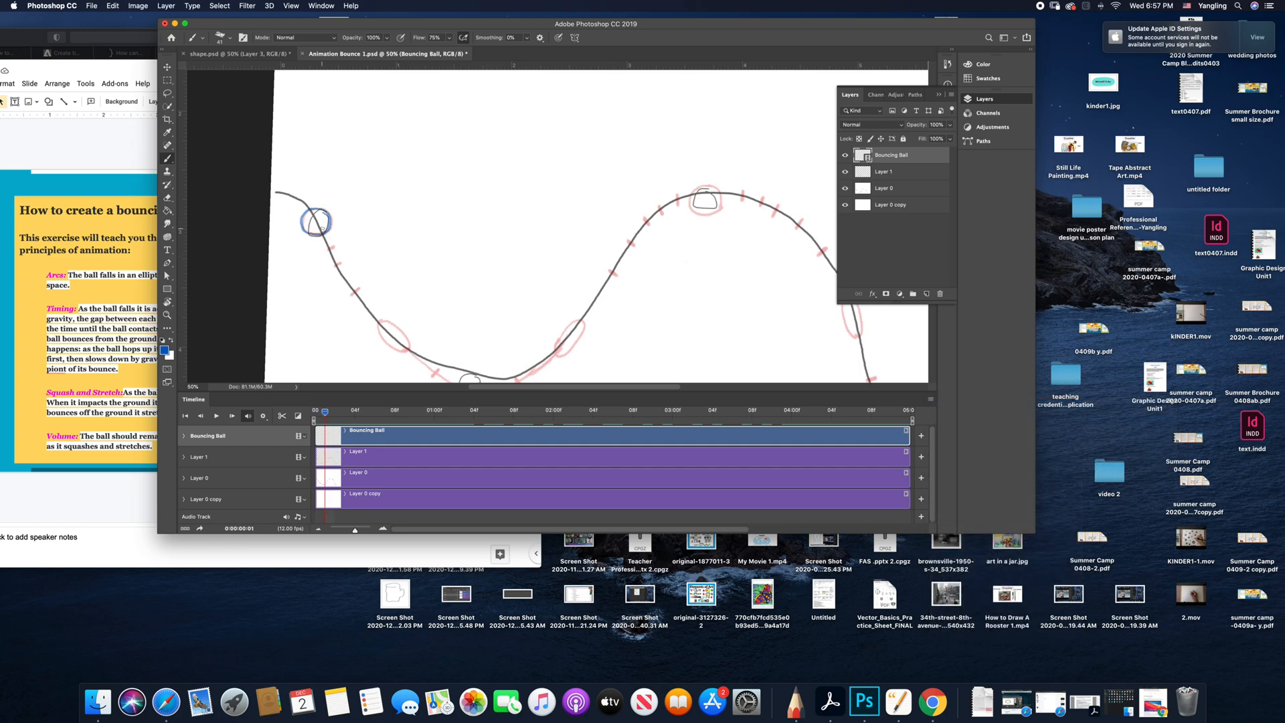
mouse_move(316, 231)
left_mouse_down()
mouse_move(310, 243)
mouse_move(327, 252)
mouse_move(337, 241)
left_mouse_up()
key("super+z")
key("super+z")
left_click_drag(338, 235, 334, 250)
Advance to frame 2 and draw the blue ball around the second tick mark below the starting circle
left_click(929, 400)
mouse_move(940, 406)
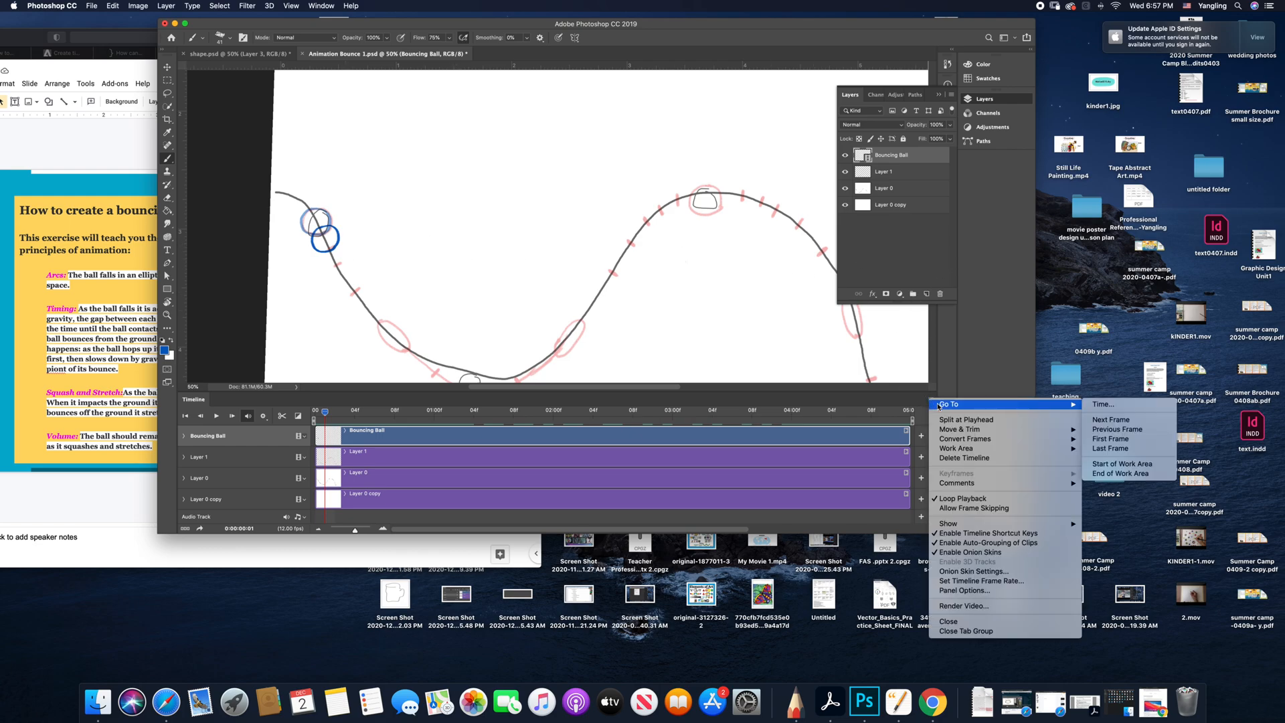
left_click(1104, 420)
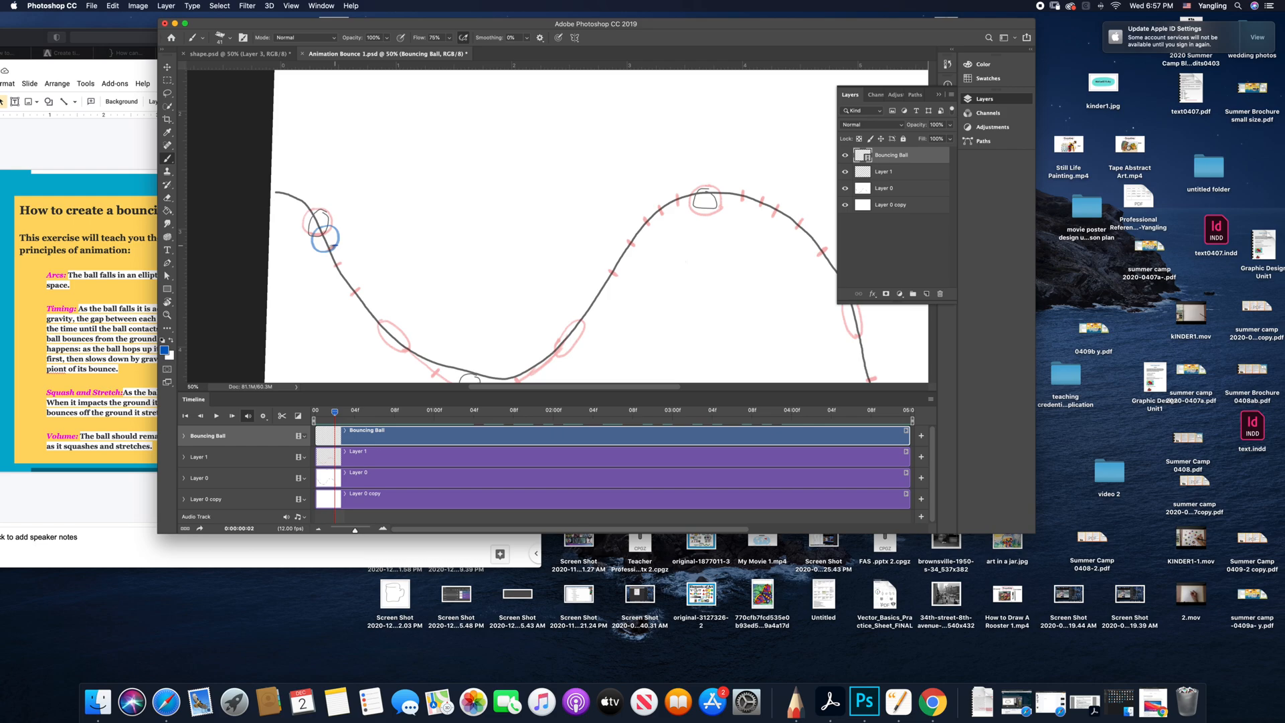
left_click_drag(323, 252, 340, 269)
Advance to frame 3 and draw the ball just past the second tick mark, undoing unsatisfactory strokes
left_click(931, 399)
mouse_move(955, 404)
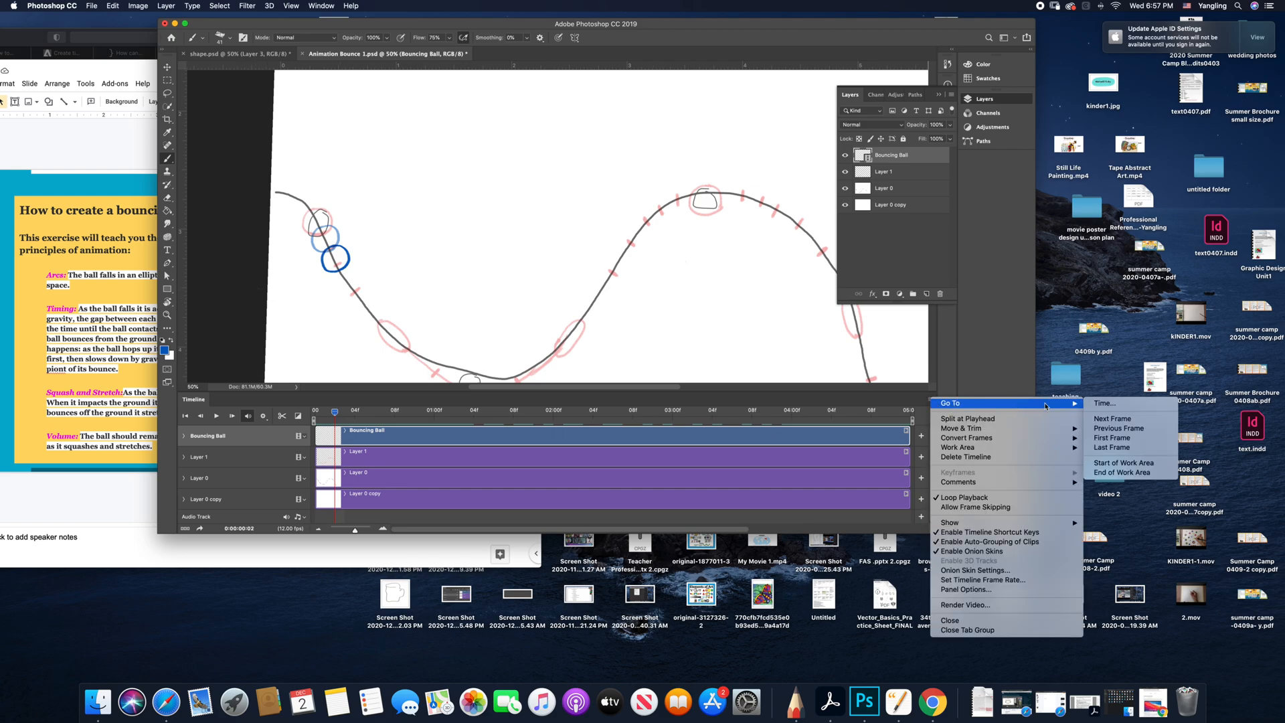
left_click(1112, 419)
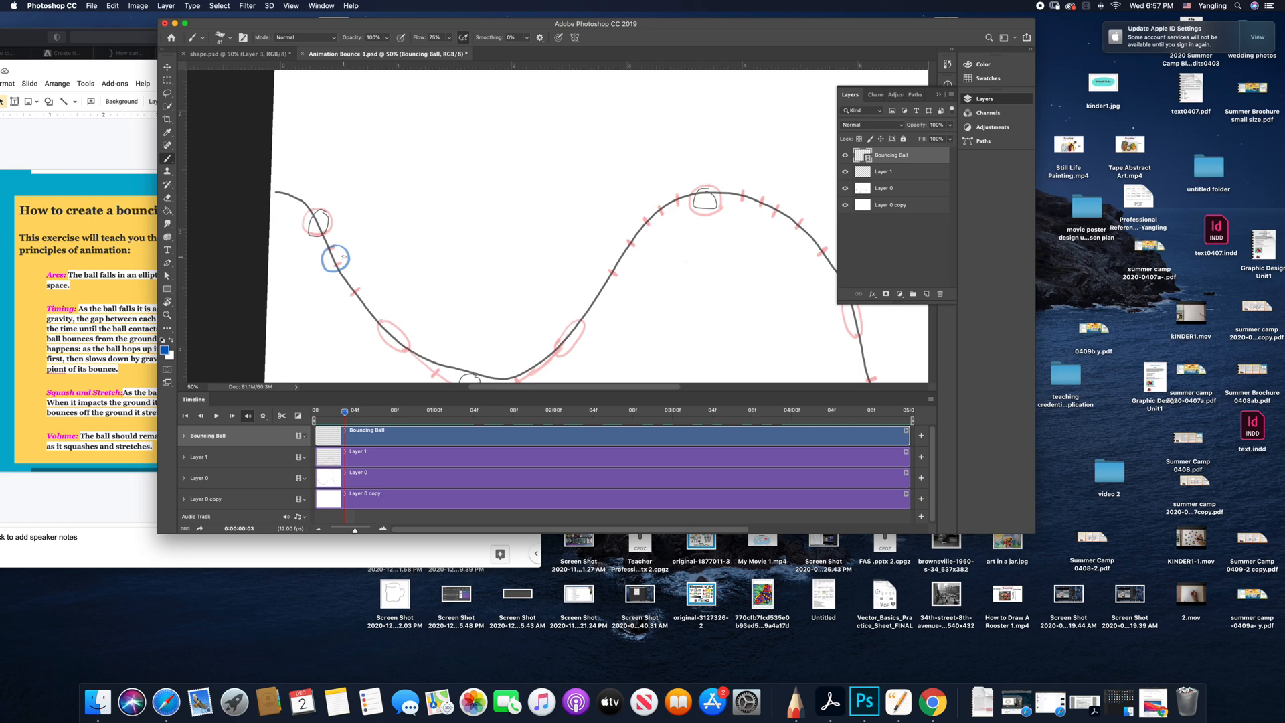
left_click_drag(332, 276, 349, 284)
key("super+z")
key("super+z")
Draw a slightly stretched ball at the third tick mark on frame 4 and a longer slanted one over the oval guide on frame 5
key("Right")
left_click_drag(346, 279, 353, 303)
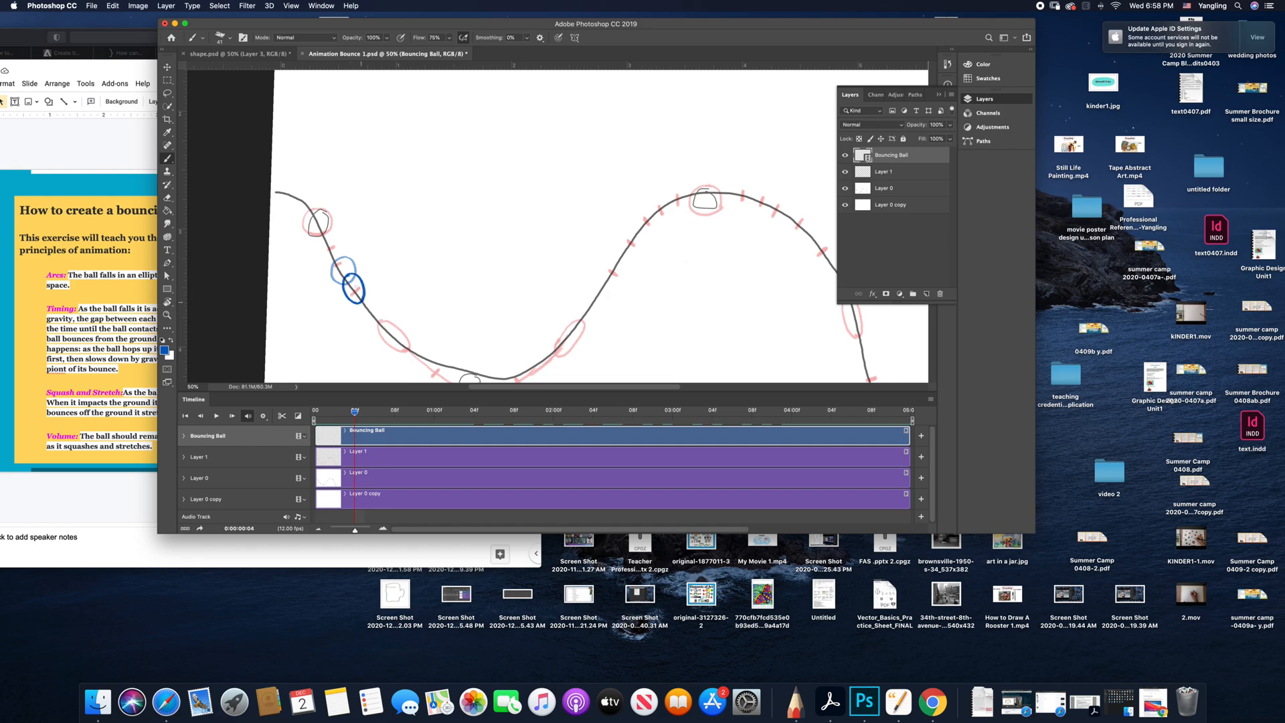
left_click(364, 409)
left_click_drag(380, 325, 385, 339)
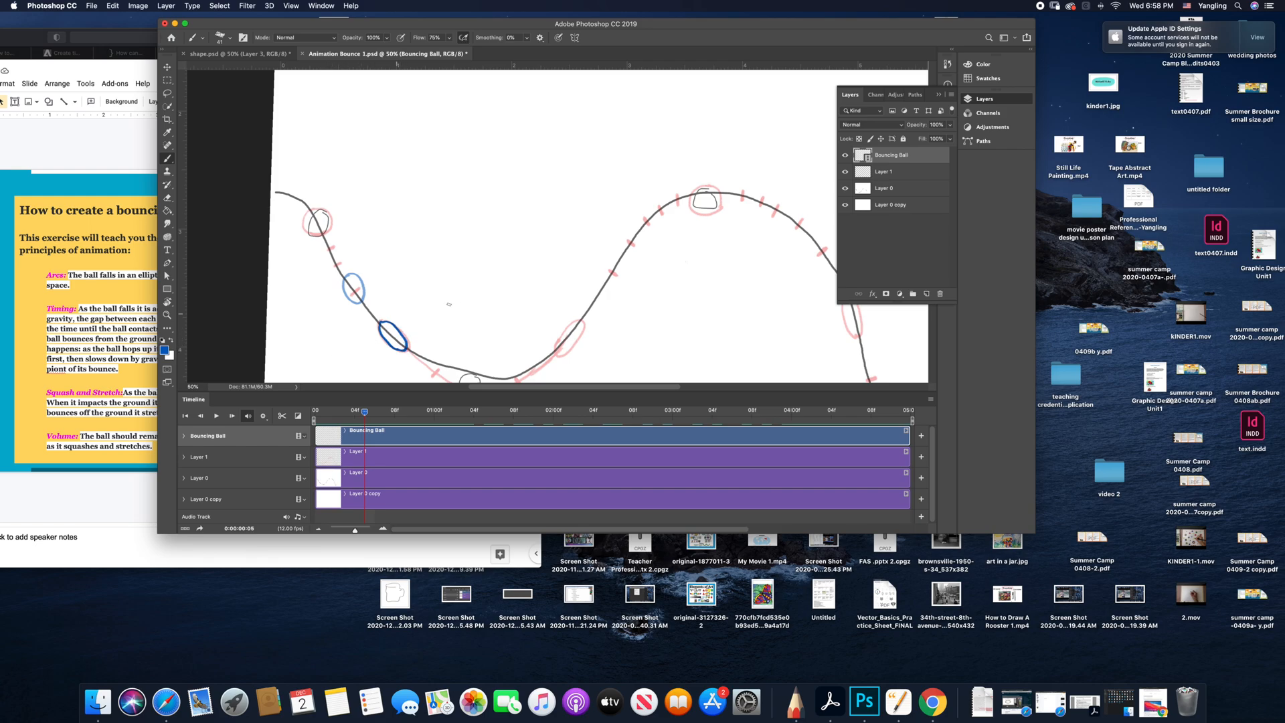
On frame 6, draw a slanted oval ball around the tick mark just before the arc's first low point
scroll(458, 288, "down", 3)
scroll(458, 287, "right", 2)
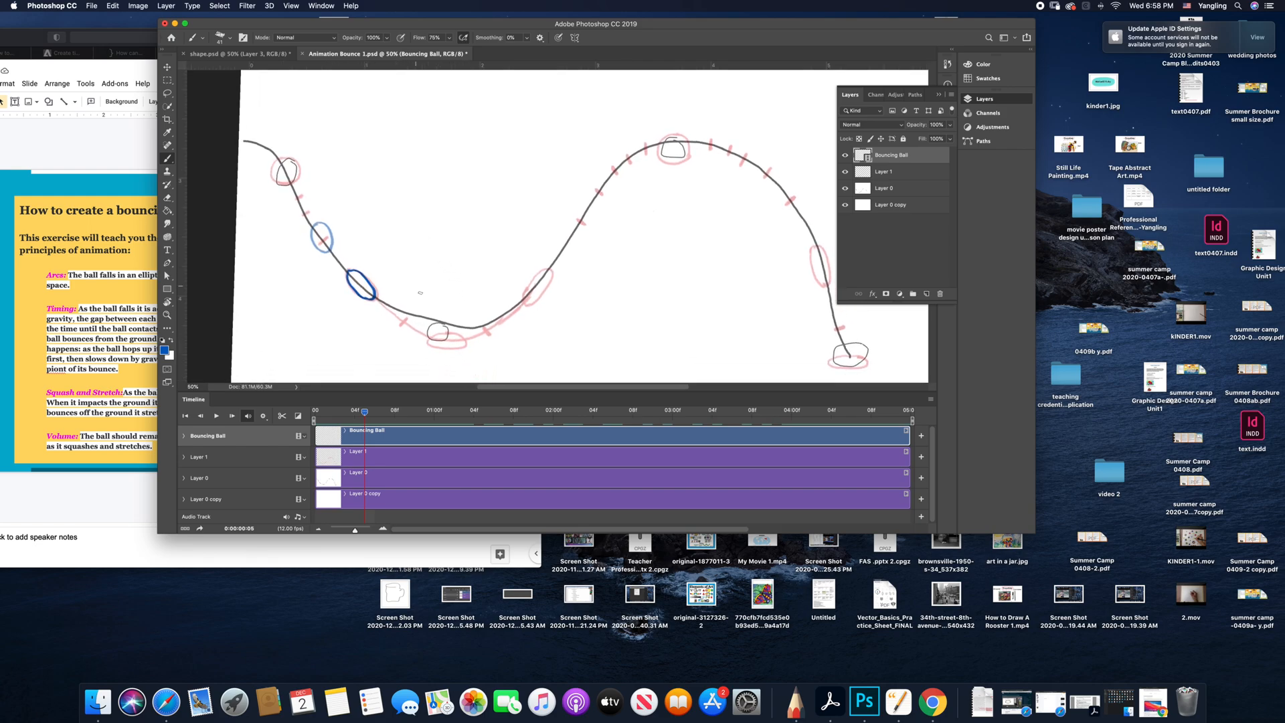
key("Right")
left_click_drag(395, 328, 410, 332)
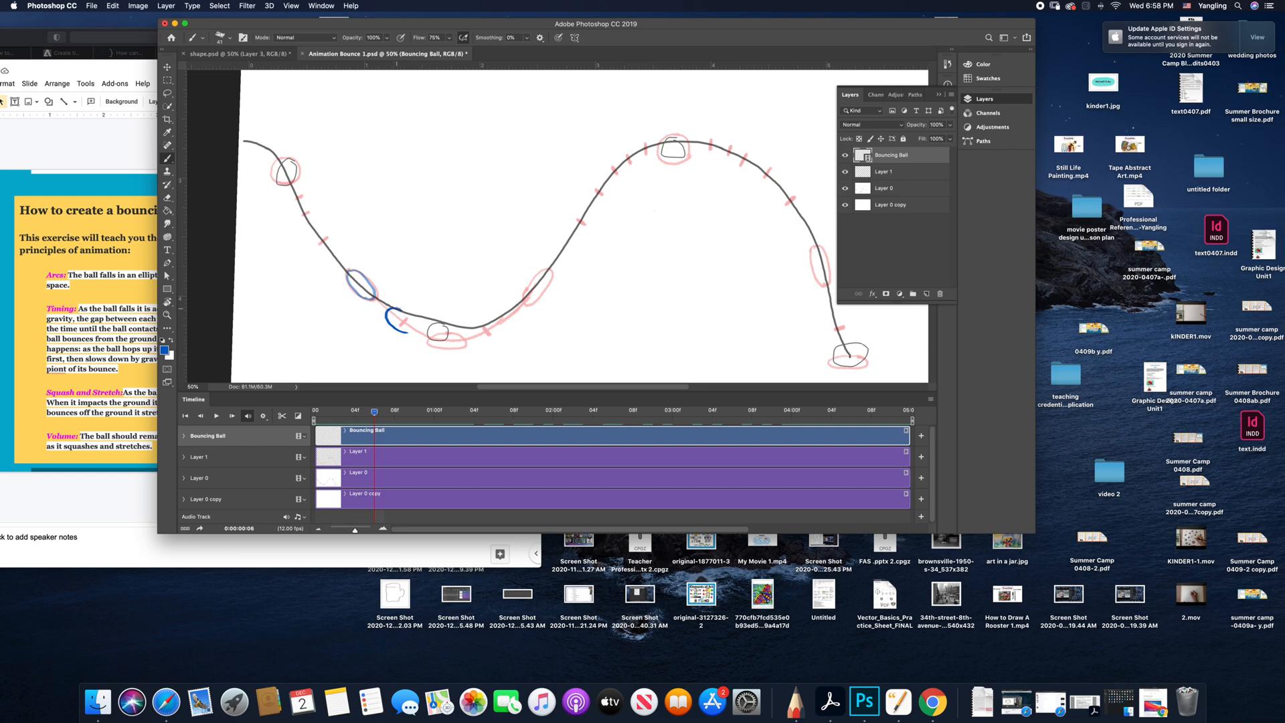
key("Left")
key("Right")
left_click_drag(411, 332, 417, 335)
Draw a flat squashed ball at the arc's low point on frame 7 and an upward-slanted oval at the next tick mark on frame 8
key("Right")
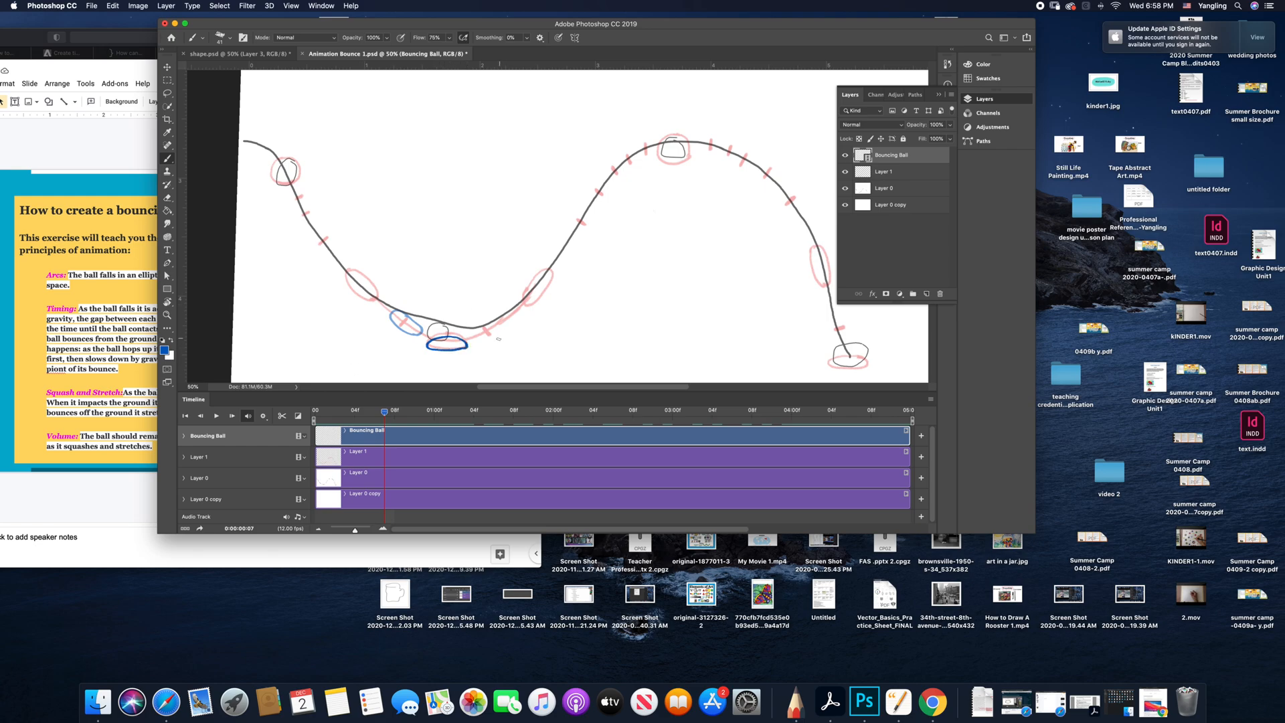
key("Right")
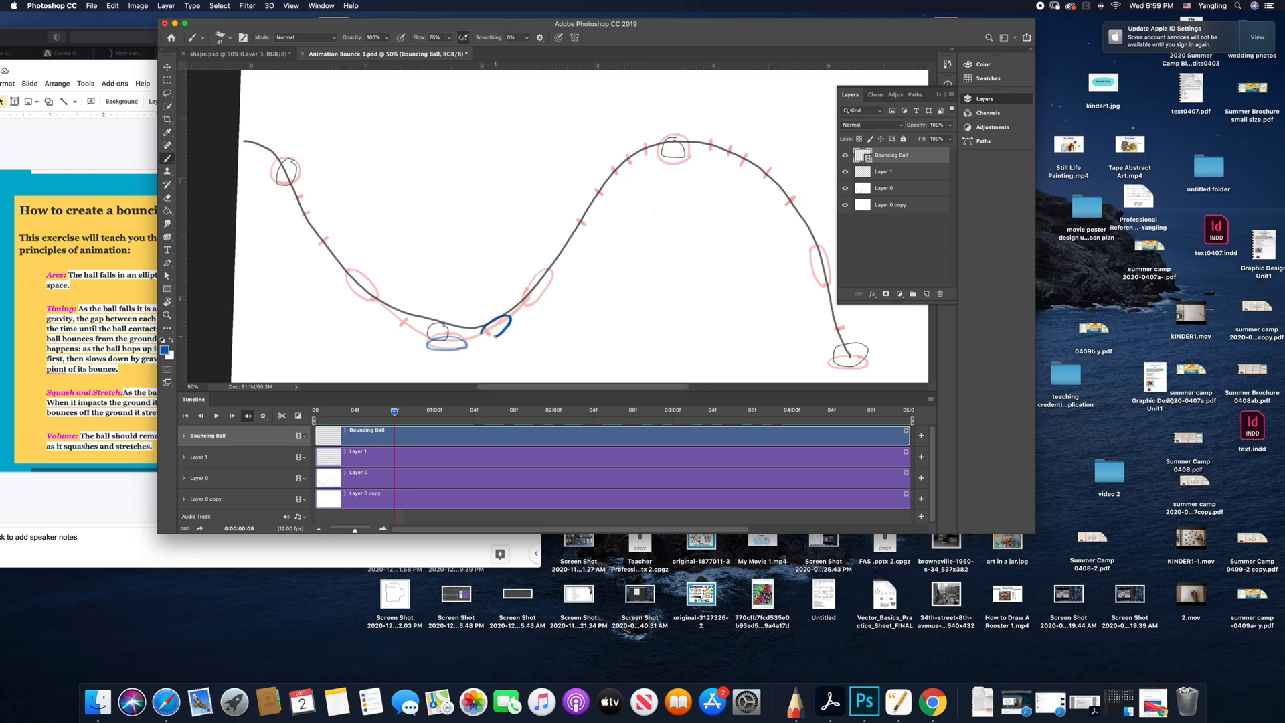
key("super+z")
left_click_drag(509, 323, 501, 332)
On frame 9, draw a stretched ball over the slanted oval guide on the rising arc, redoing unsatisfactory strokes
key("Right")
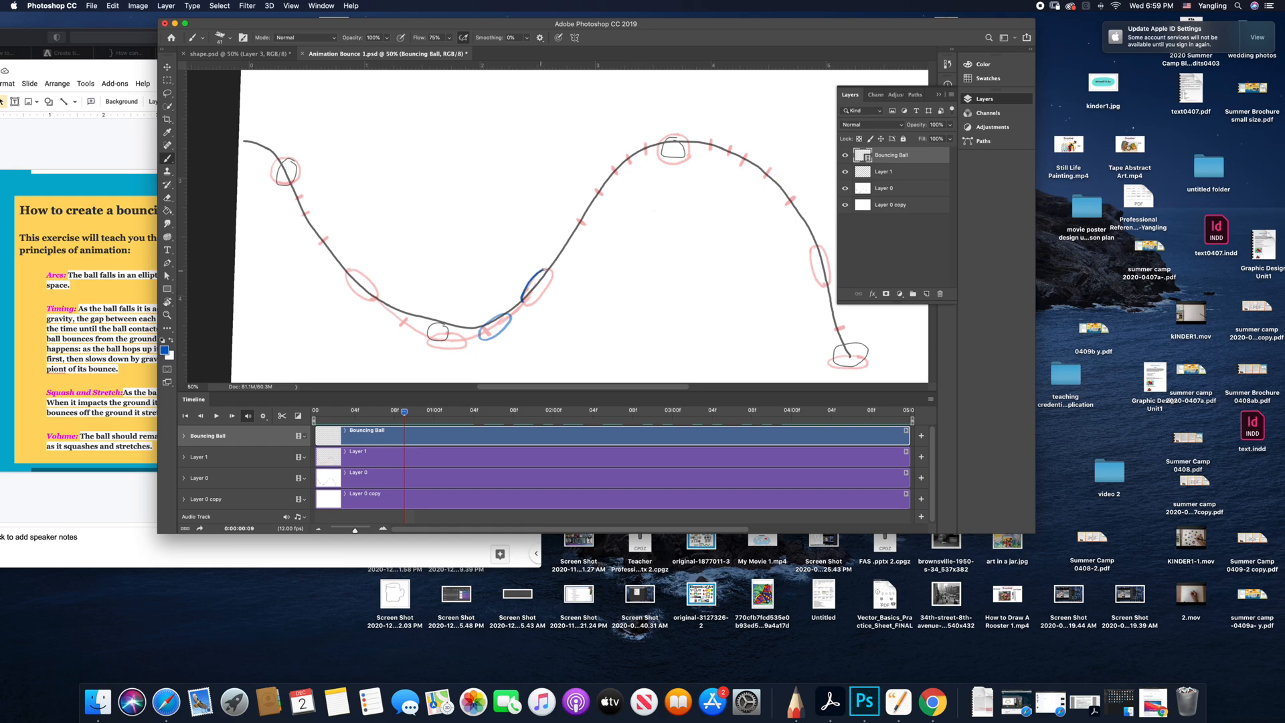
left_click_drag(551, 270, 531, 303)
key("super+z")
left_click_drag(525, 295, 529, 281)
left_click_drag(551, 273, 542, 297)
right_click(521, 277)
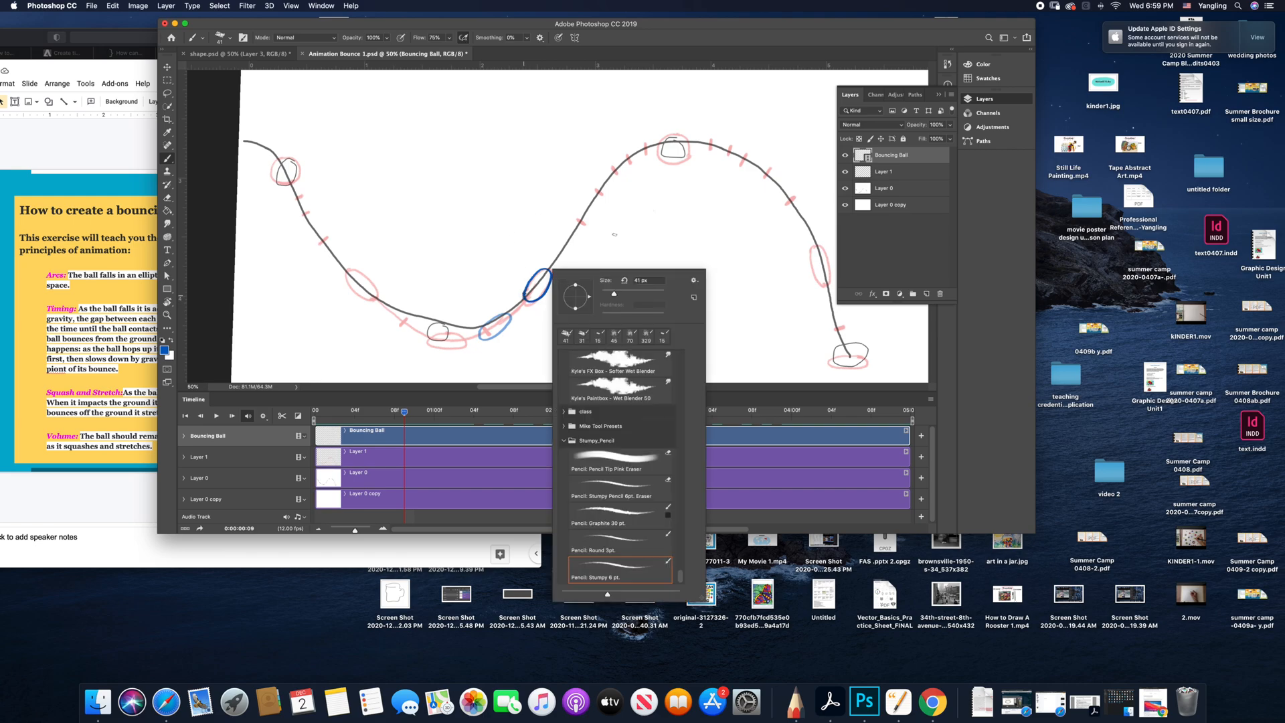
Draw round balls at the next three tick marks up the rising arc, one each on frames 10, 11 and 12
left_click(640, 43)
key("Right")
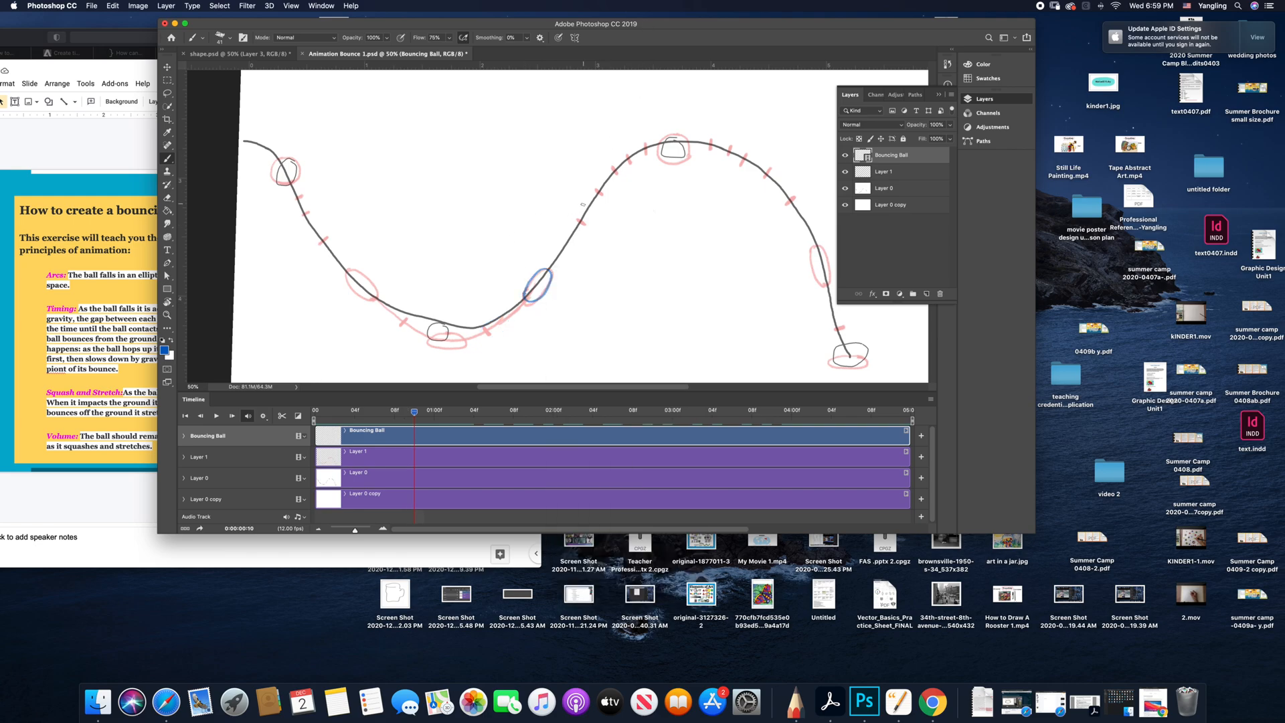
left_click_drag(575, 210, 570, 230)
key("Right")
mouse_move(601, 178)
left_mouse_down()
mouse_move(585, 196)
mouse_move(609, 197)
left_mouse_up()
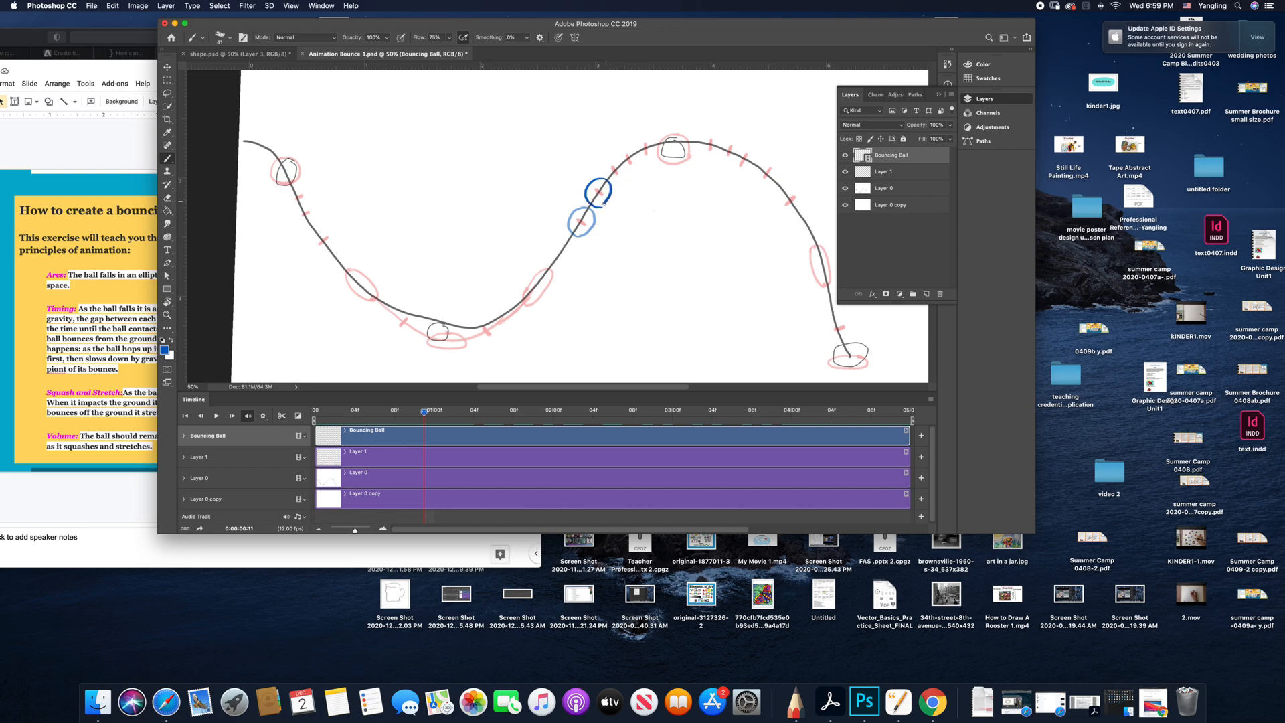
key("Right")
left_click_drag(606, 161, 606, 182)
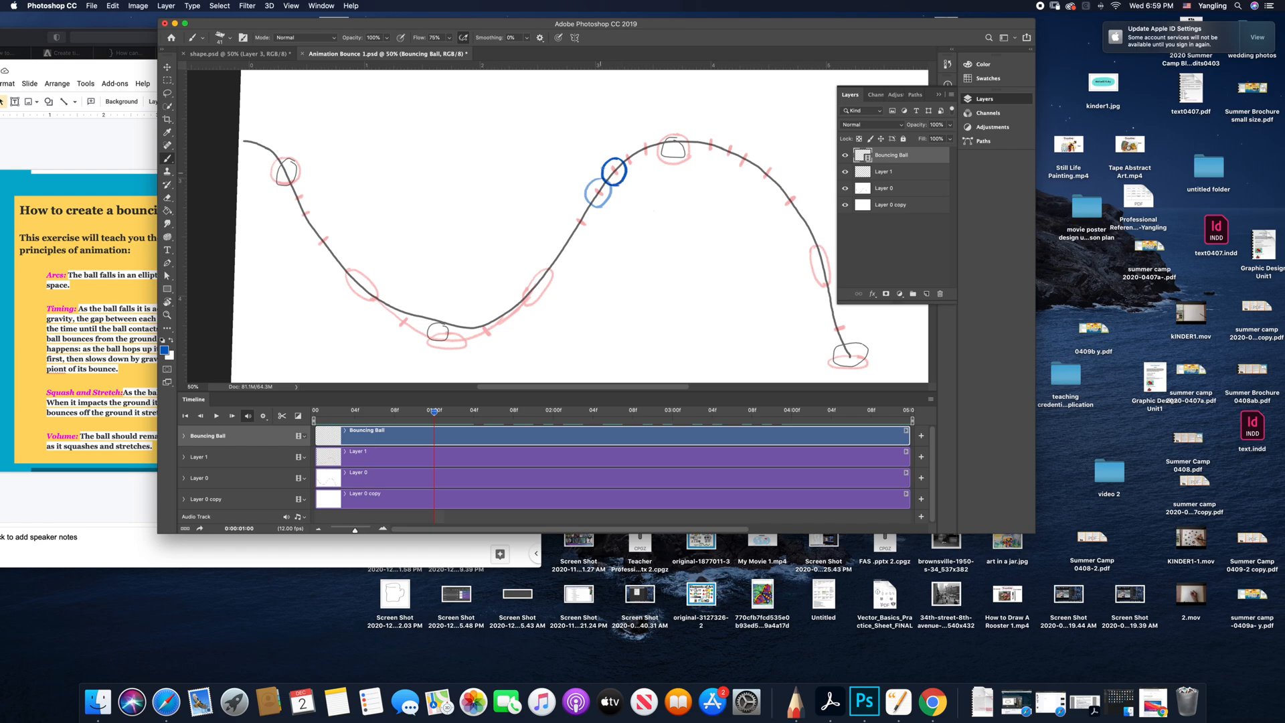
Draw round balls at the last two tick marks before the second peak on frames 13 and 14, undoing unsatisfactory strokes
key("Right")
mouse_move(631, 145)
left_mouse_down()
mouse_move(617, 168)
mouse_move(641, 153)
left_mouse_up()
key("super+z")
left_click_drag(634, 149, 639, 162)
key("super+z")
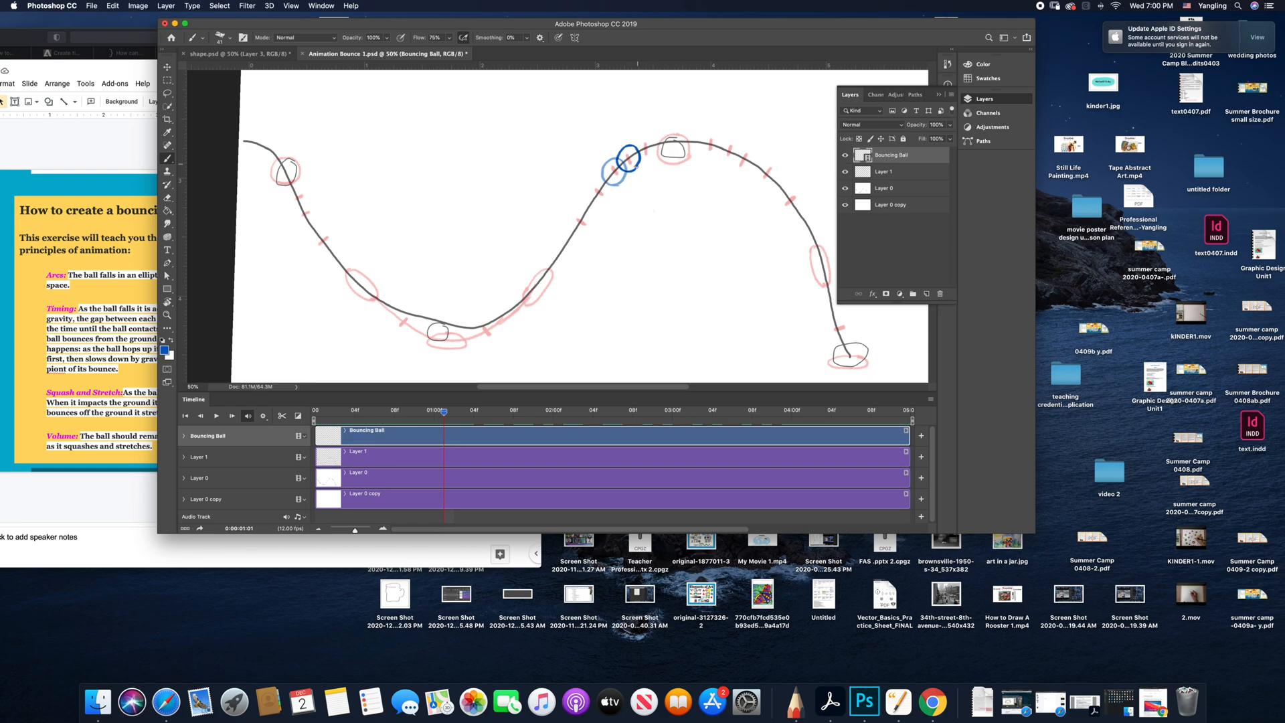
key("Right")
mouse_move(648, 137)
left_mouse_down()
mouse_move(634, 154)
mouse_move(658, 153)
left_mouse_up()
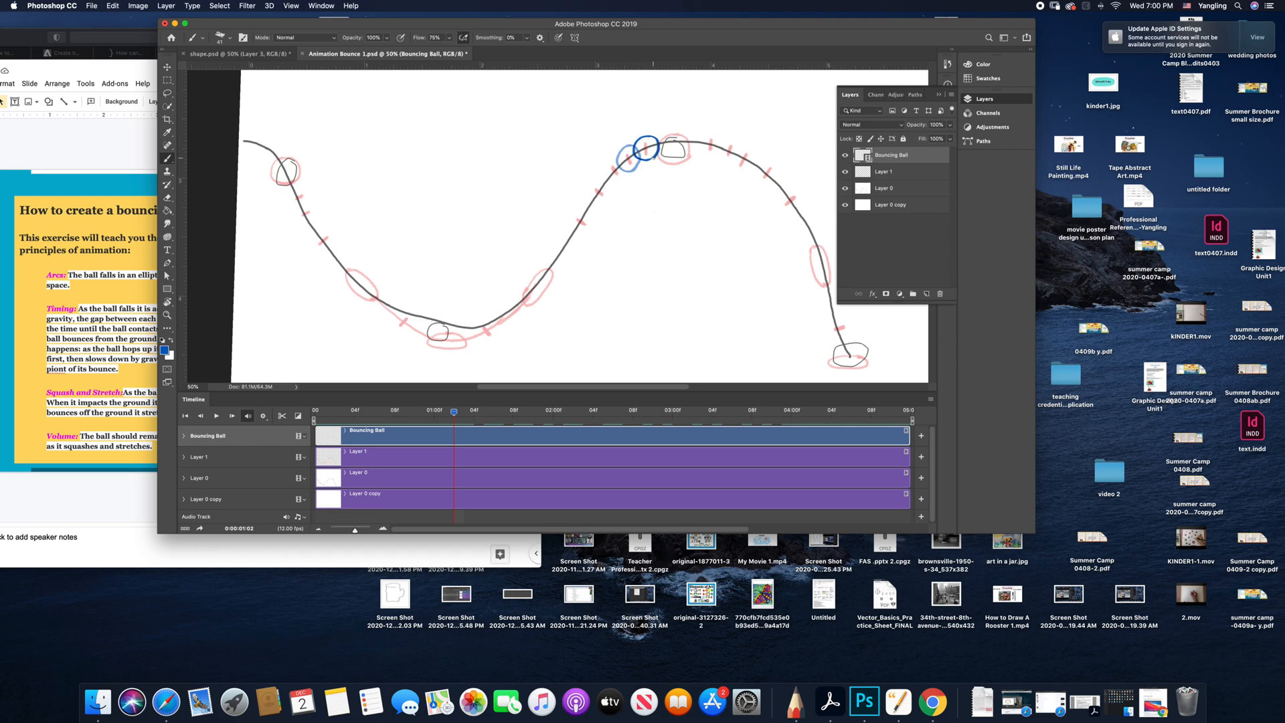
On frame 15, draw a round ball at the peak of the second arc
key("Right")
mouse_move(672, 132)
left_mouse_down()
mouse_move(657, 152)
mouse_move(675, 160)
left_mouse_up()
key("Left")
key("Right")
left_click_drag(659, 153, 682, 152)
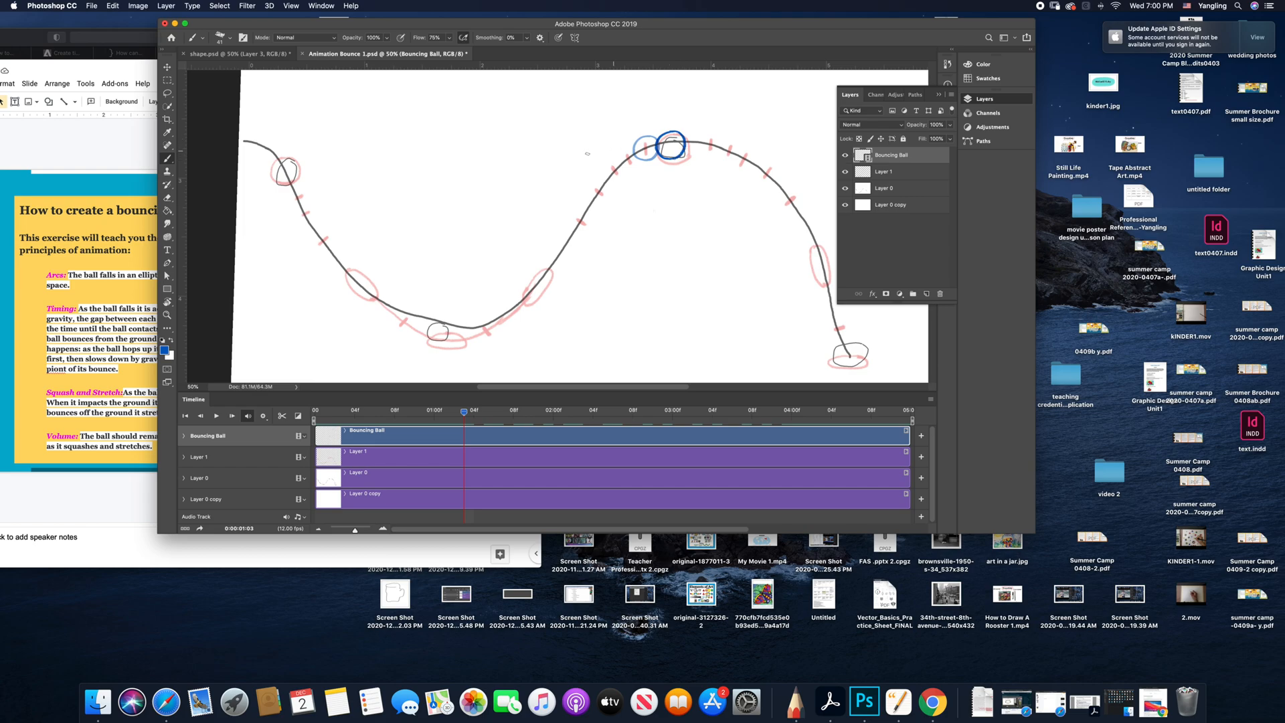
Draw round balls at the first four tick marks past the peak, one per frame on frames 16 to 19
key("Right")
mouse_move(714, 133)
left_mouse_down()
mouse_move(698, 149)
mouse_move(712, 158)
mouse_move(726, 142)
left_mouse_up()
key("Right")
mouse_move(734, 138)
left_mouse_down()
mouse_move(717, 147)
mouse_move(723, 161)
mouse_move(746, 155)
left_mouse_up()
key("Right")
mouse_move(743, 148)
left_mouse_down()
mouse_move(745, 171)
mouse_move(762, 158)
left_mouse_up()
key("Right")
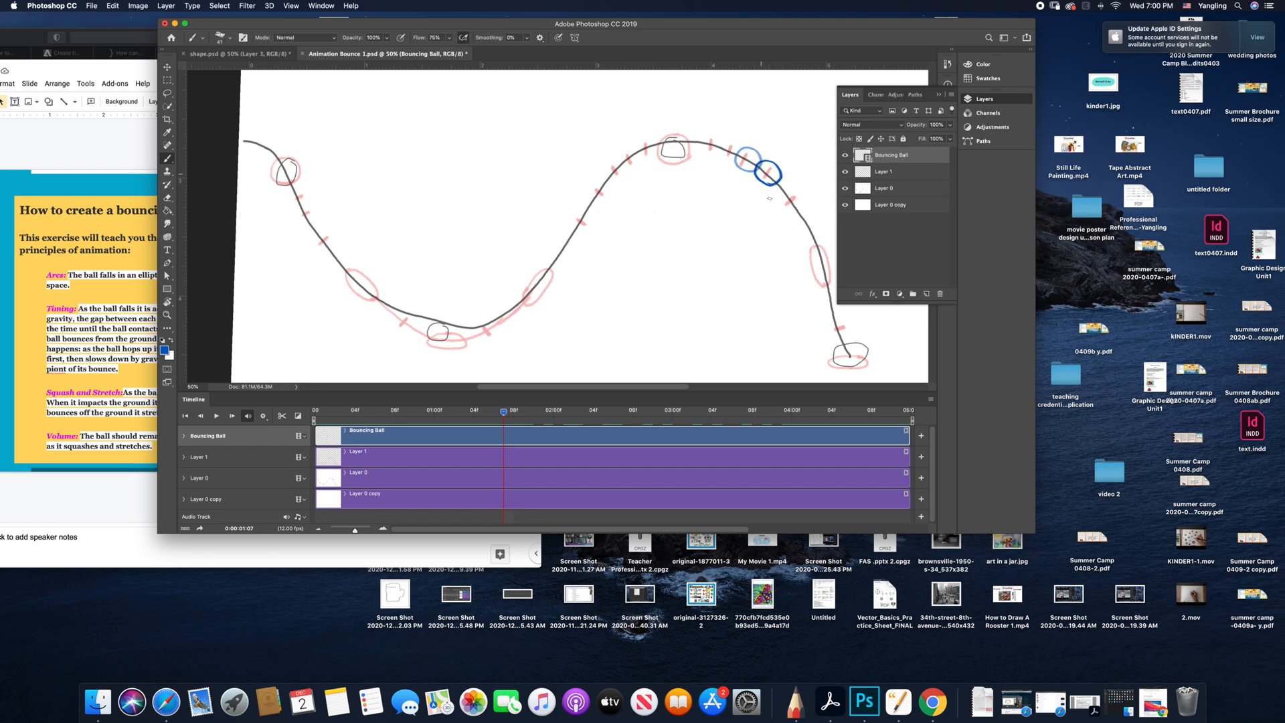
Draw a slightly stretched ball at the next descending tick mark on frame 20 and a long oval over the guide on frame 21
key("Right")
mouse_move(785, 189)
left_mouse_down()
mouse_move(781, 204)
mouse_move(805, 204)
left_mouse_up()
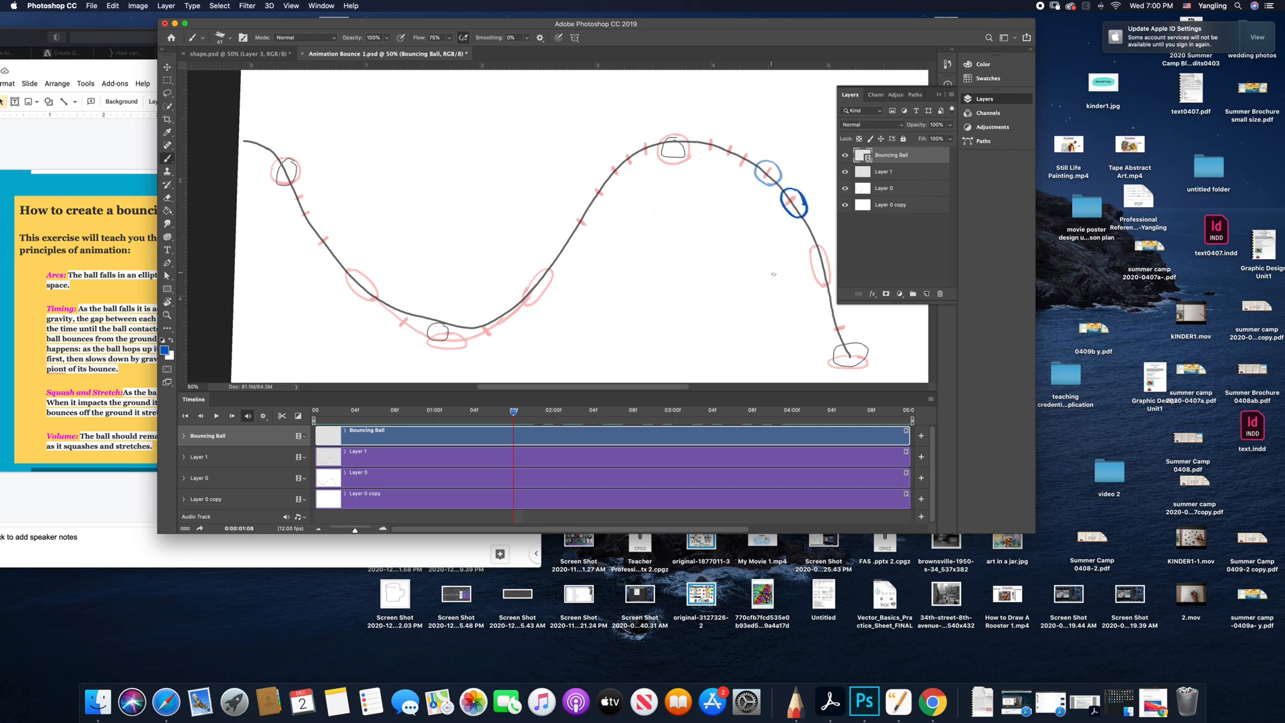
scroll(761, 261, "right", 3)
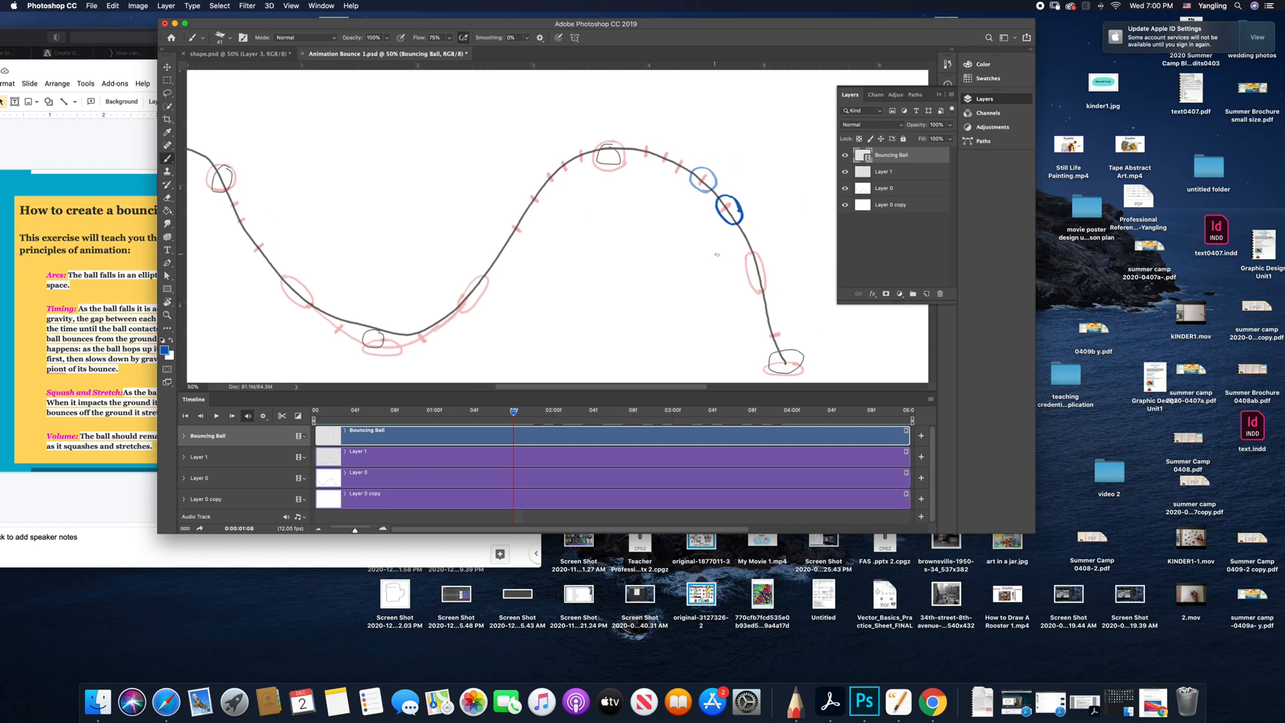
key("Right")
mouse_move(749, 253)
left_mouse_down()
mouse_move(744, 274)
mouse_move(759, 290)
mouse_move(762, 260)
mouse_move(763, 281)
left_mouse_up()
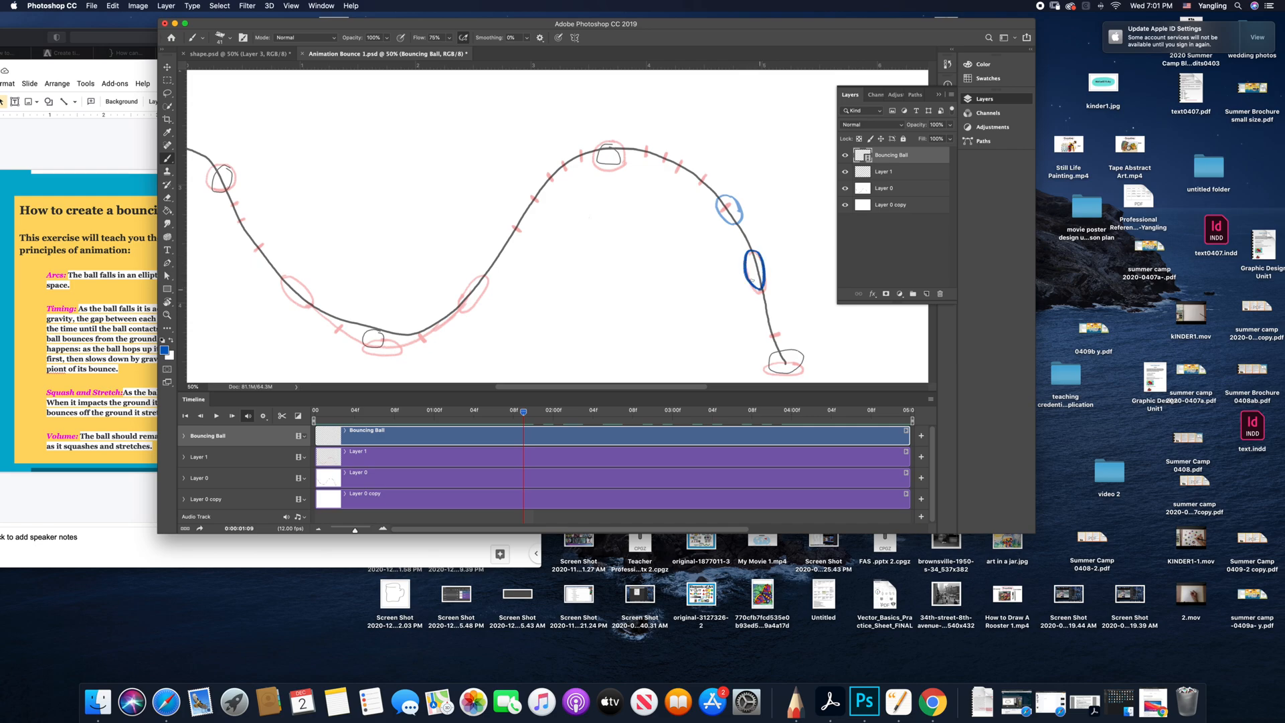
On frame 22, draw a slanted, stretched ball at the tick mark just above the final landing point
key("Right")
key("super+z")
key("Right")
left_click_drag(766, 315, 776, 347)
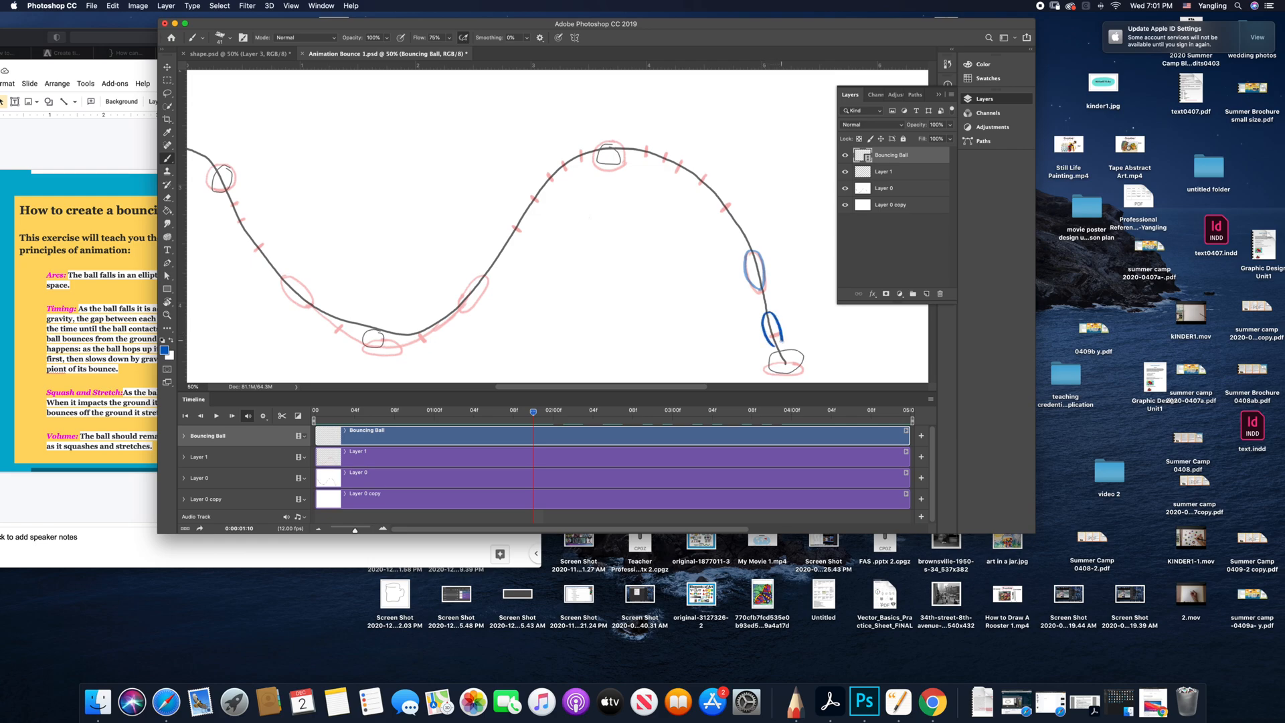
On frame 23, draw a flat squashed ball over the guide at the arc's end, redoing the first stroke
key("Right")
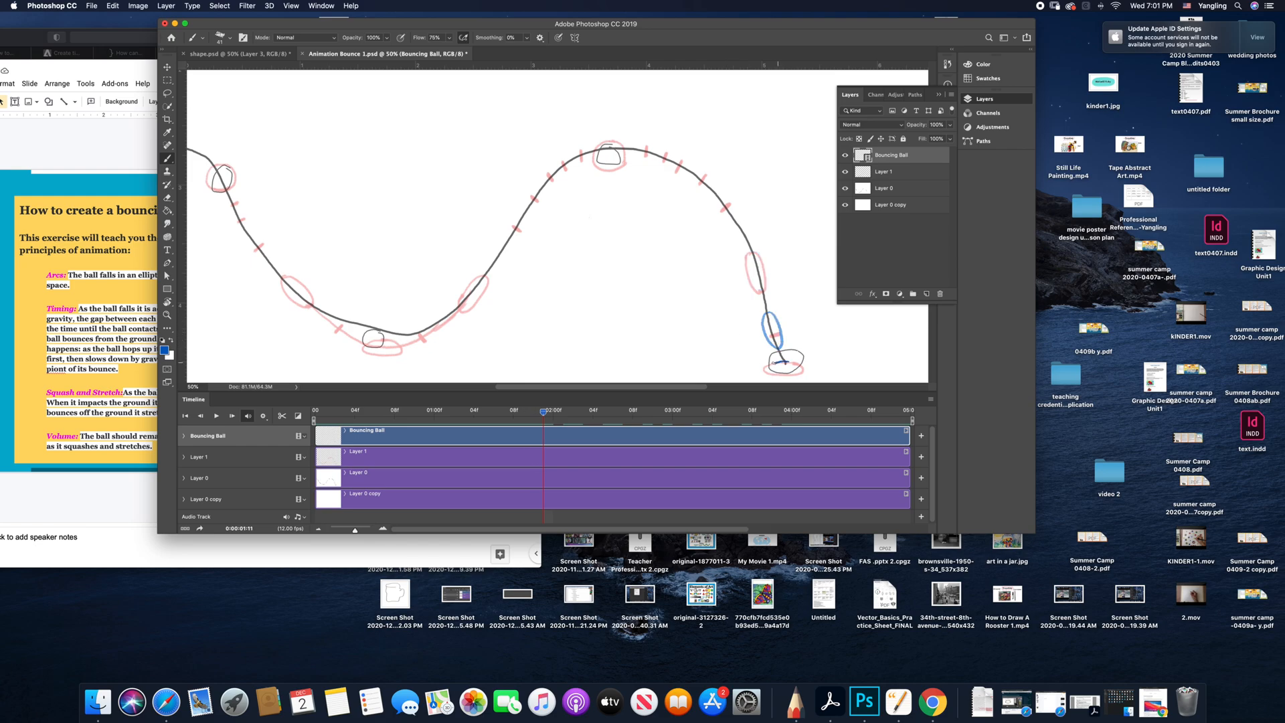
left_click_drag(763, 367, 769, 377)
key("super+z")
mouse_move(791, 361)
left_mouse_down()
mouse_move(772, 363)
mouse_move(805, 373)
left_mouse_up()
Straighten the canvas view, hide Layer 0 and Layer 1, and turn off onion skins
key("z")
left_click(608, 184, "alt")
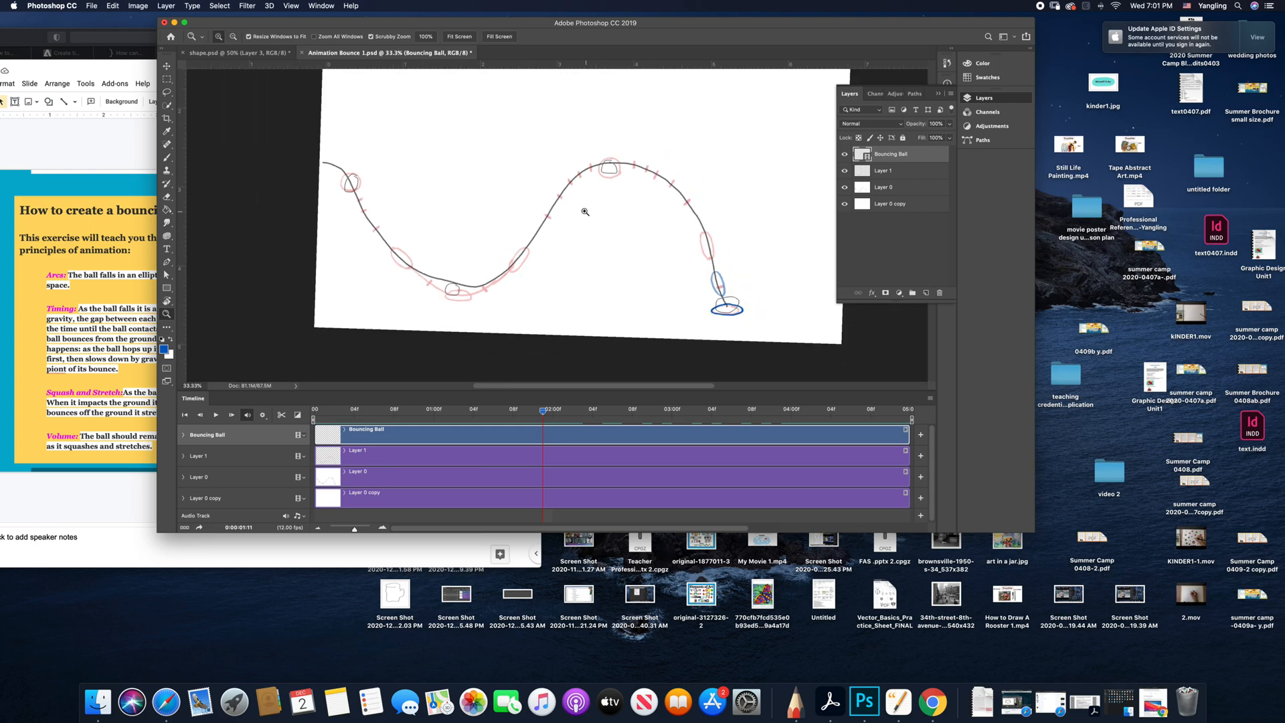
left_click_drag(565, 203, 549, 234)
key("r")
key("b")
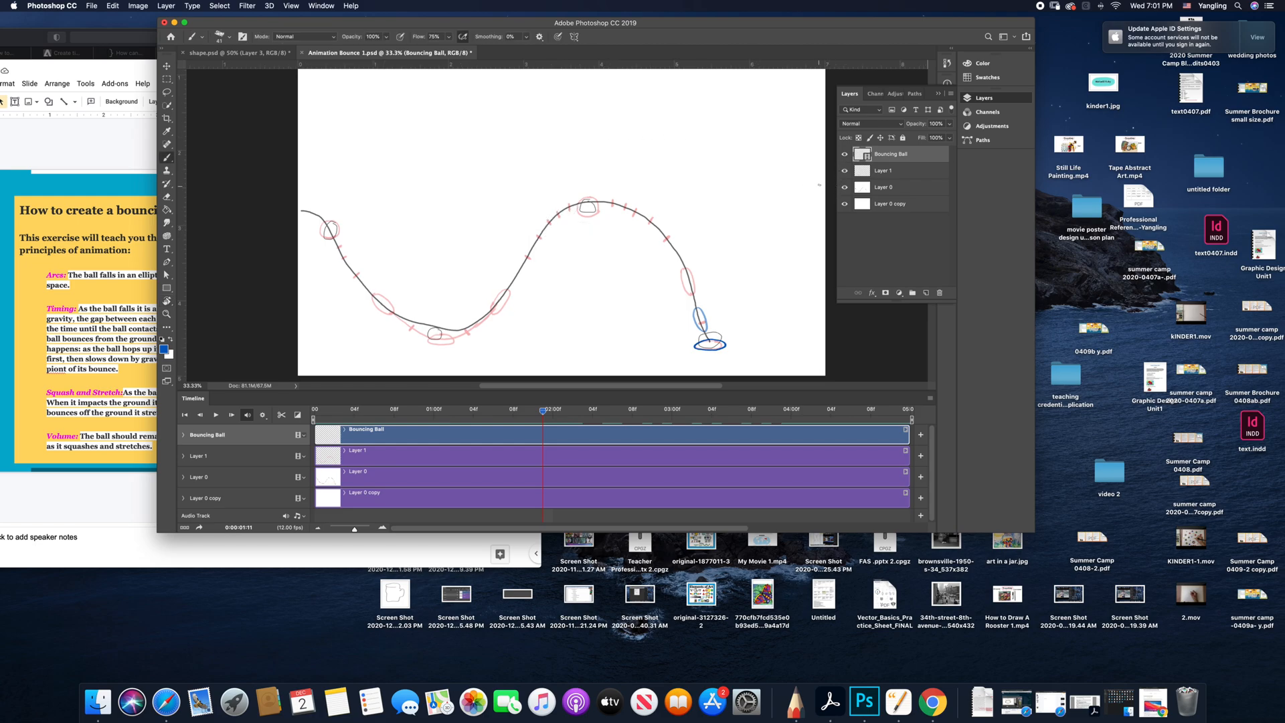
left_click(844, 188)
left_click(844, 187)
left_click(844, 172)
left_click(844, 188)
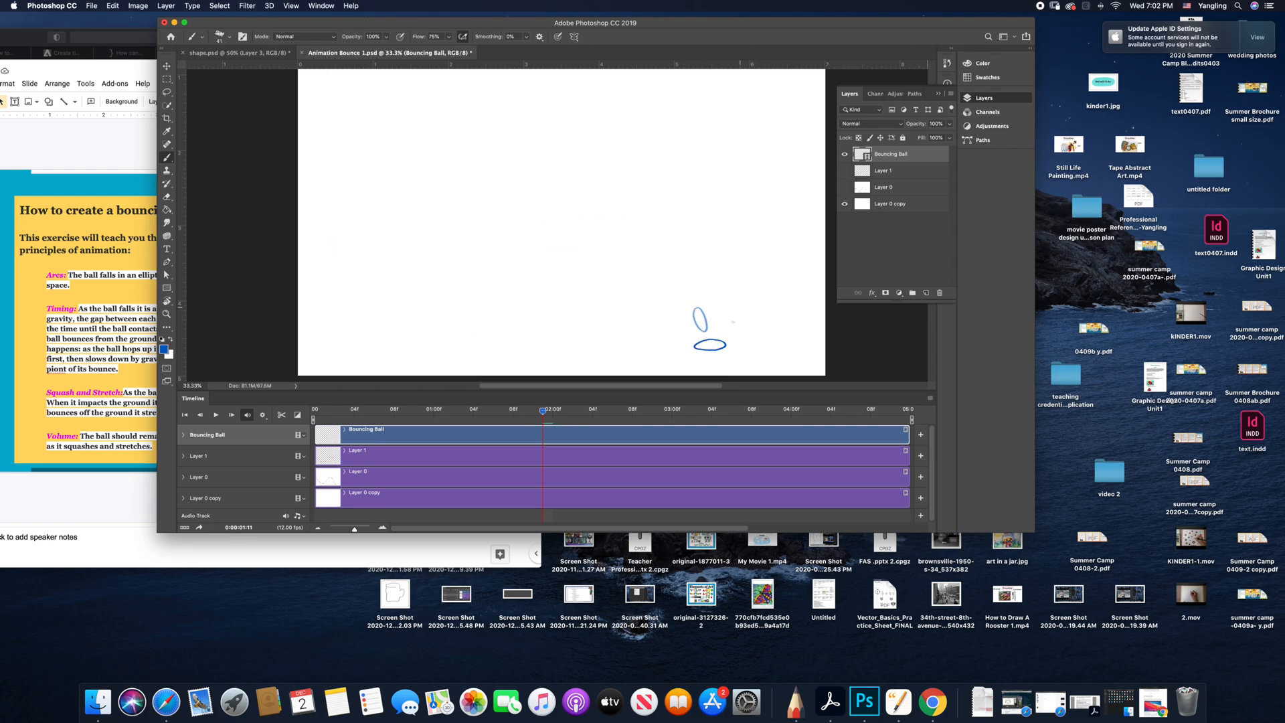
left_click(932, 400)
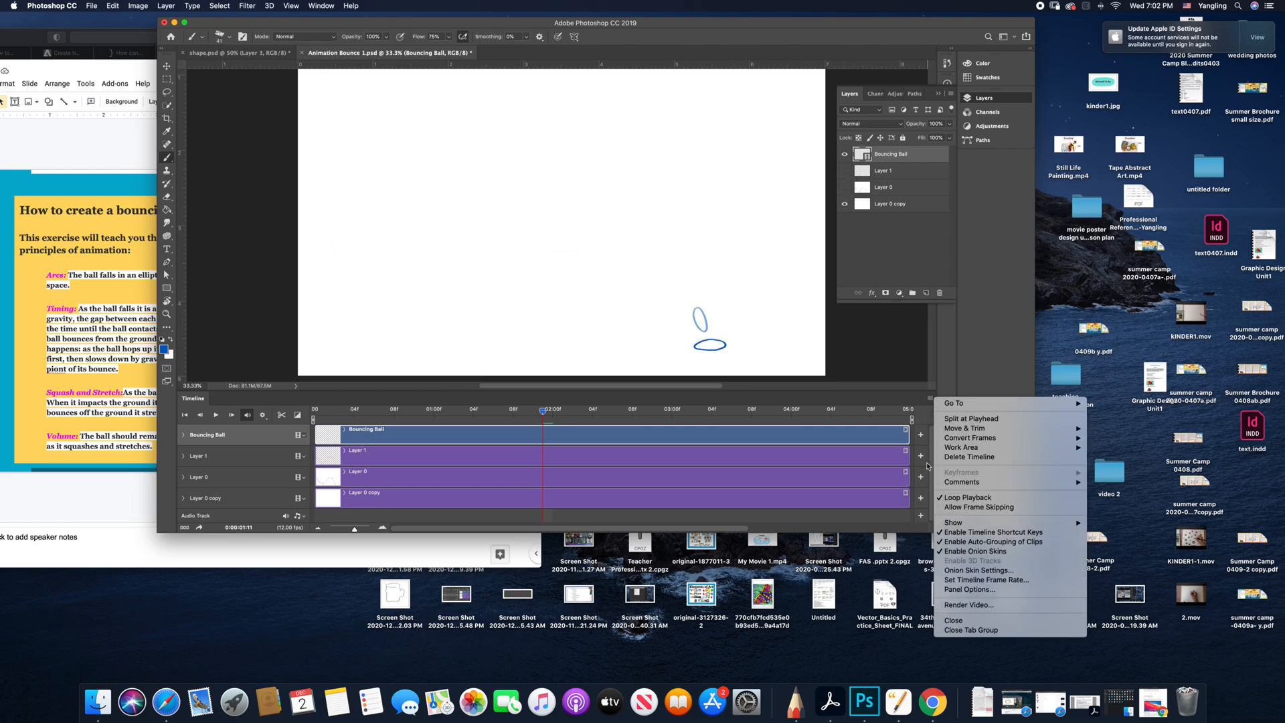
left_click(940, 554)
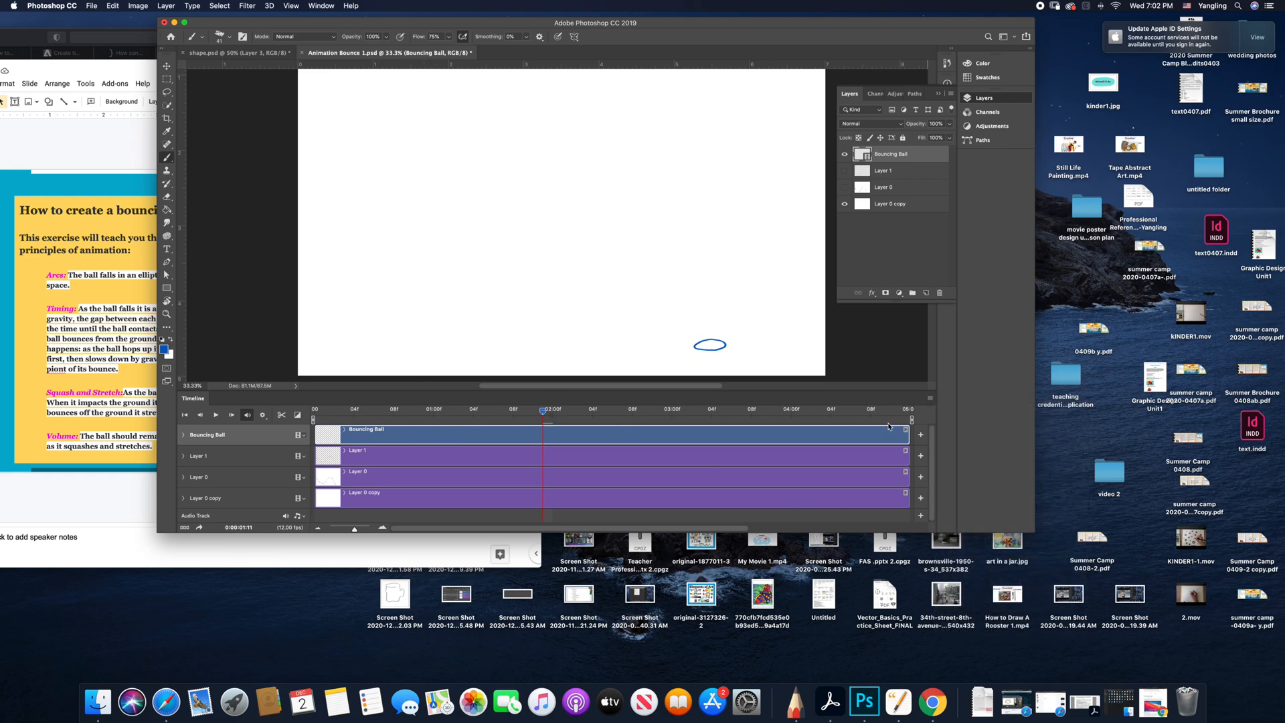
Shorten the timeline's work area to end just after the last drawn frame and play the animation
left_click_drag(543, 412, 543, 412)
left_click_drag(911, 420, 544, 421)
left_click_drag(544, 419, 563, 420)
left_click_drag(566, 420, 545, 419)
left_click(216, 415)
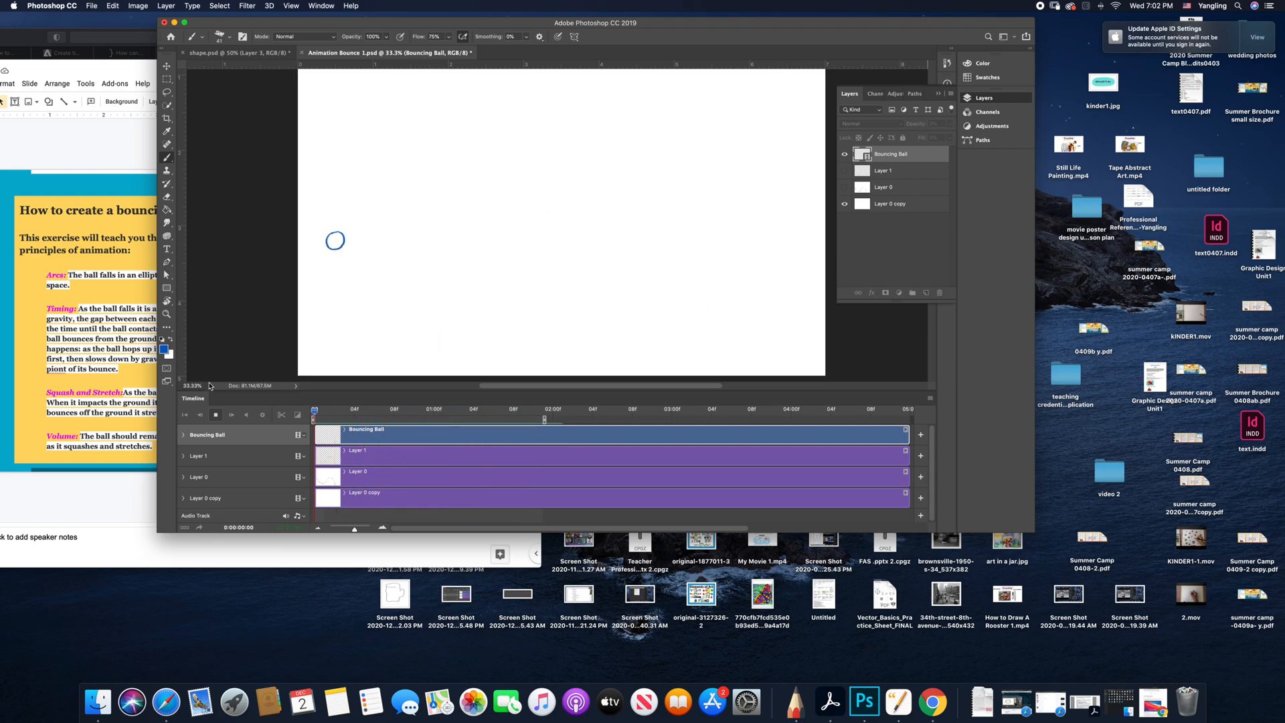
key("space")
left_click_drag(340, 415, 548, 417)
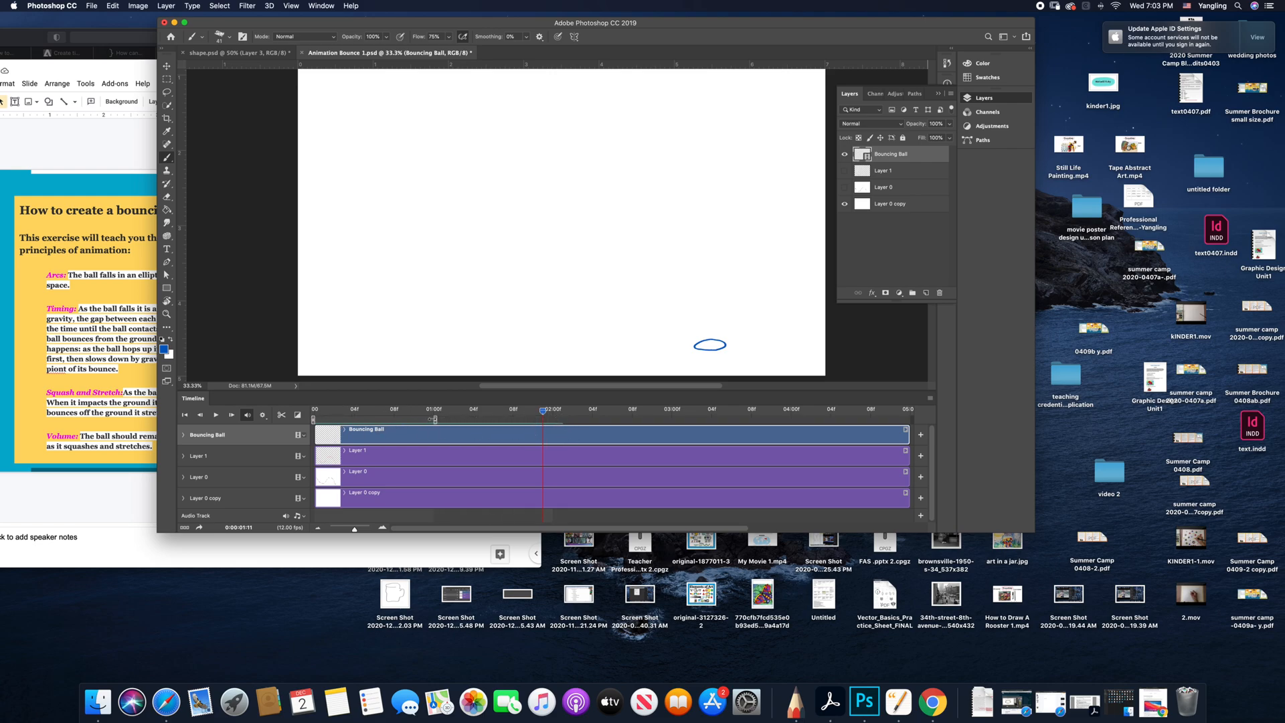
mouse_move(549, 416)
left_mouse_down()
mouse_move(324, 417)
mouse_move(558, 423)
left_mouse_up()
left_click_drag(431, 410, 552, 416)
mouse_move(552, 412)
left_mouse_down()
mouse_move(534, 412)
mouse_move(553, 413)
left_mouse_up()
left_click(216, 415)
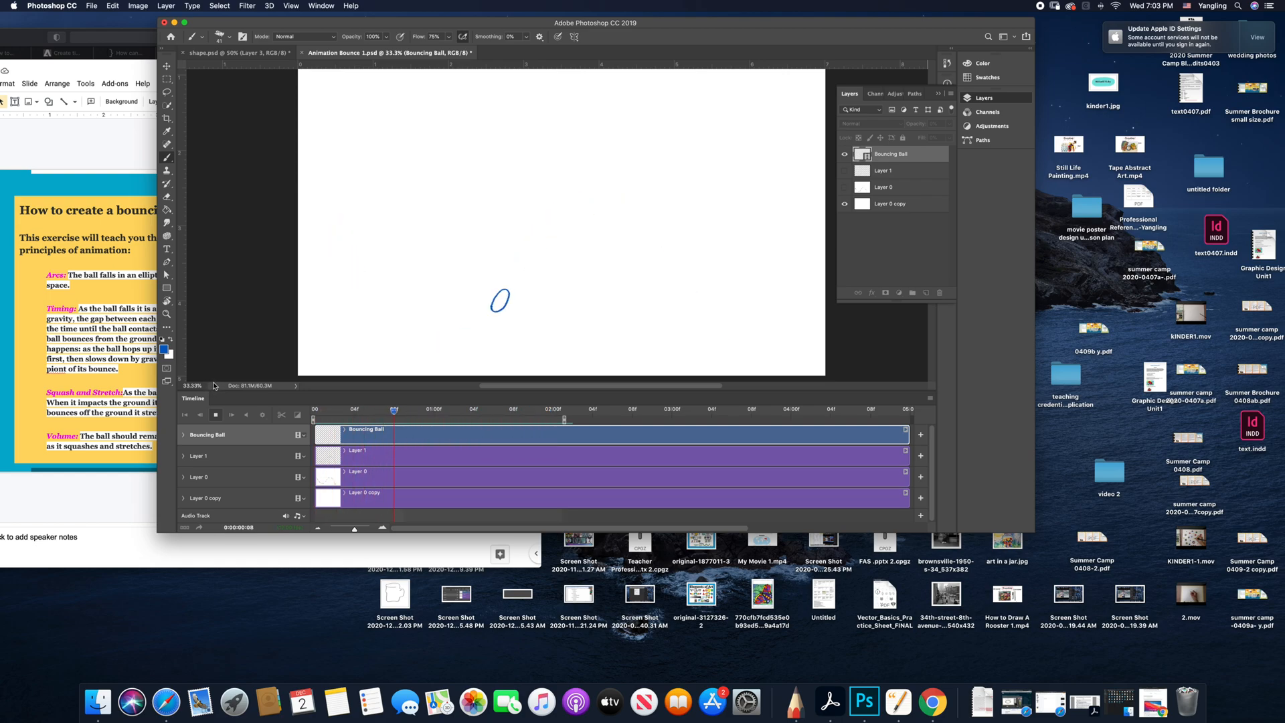
left_click(214, 416)
On frame 7, erase the squashed ball's pointed ends and redraw its left end as a longer, rounder curve
mouse_move(404, 411)
left_mouse_down()
mouse_move(365, 420)
mouse_move(380, 420)
left_mouse_up()
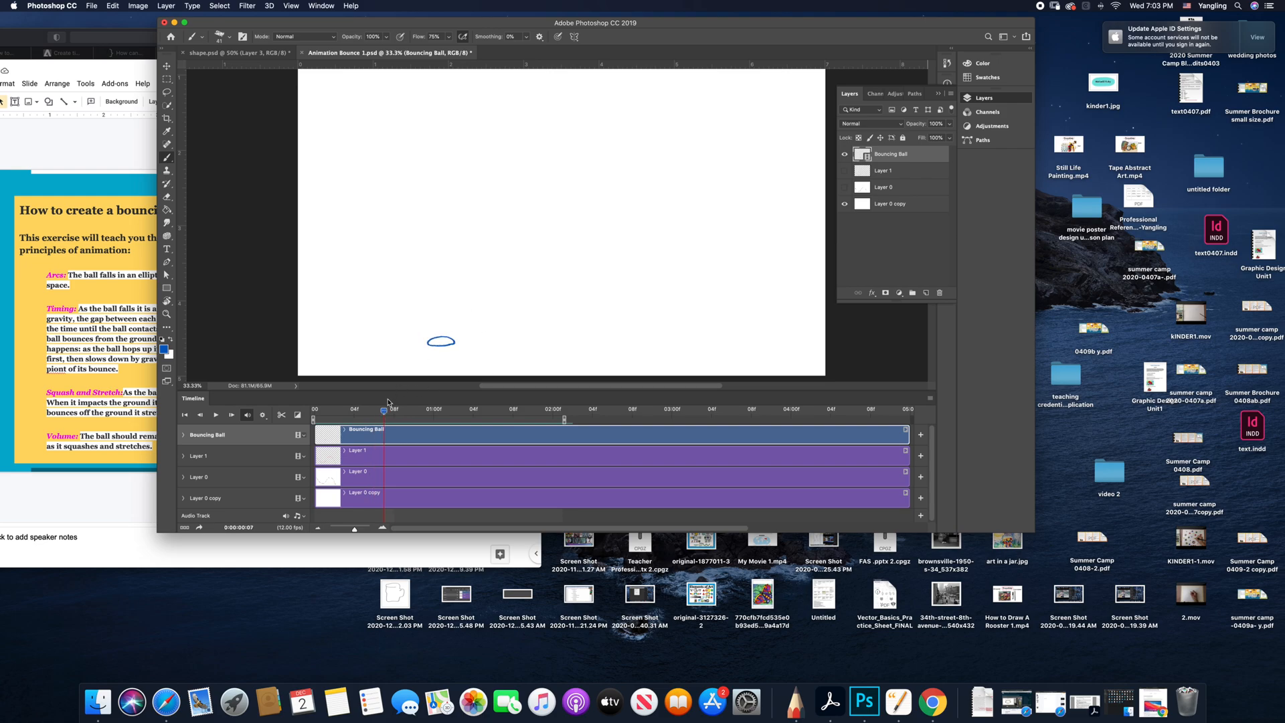
left_click_drag(385, 412, 382, 417)
key("z")
left_click(442, 342)
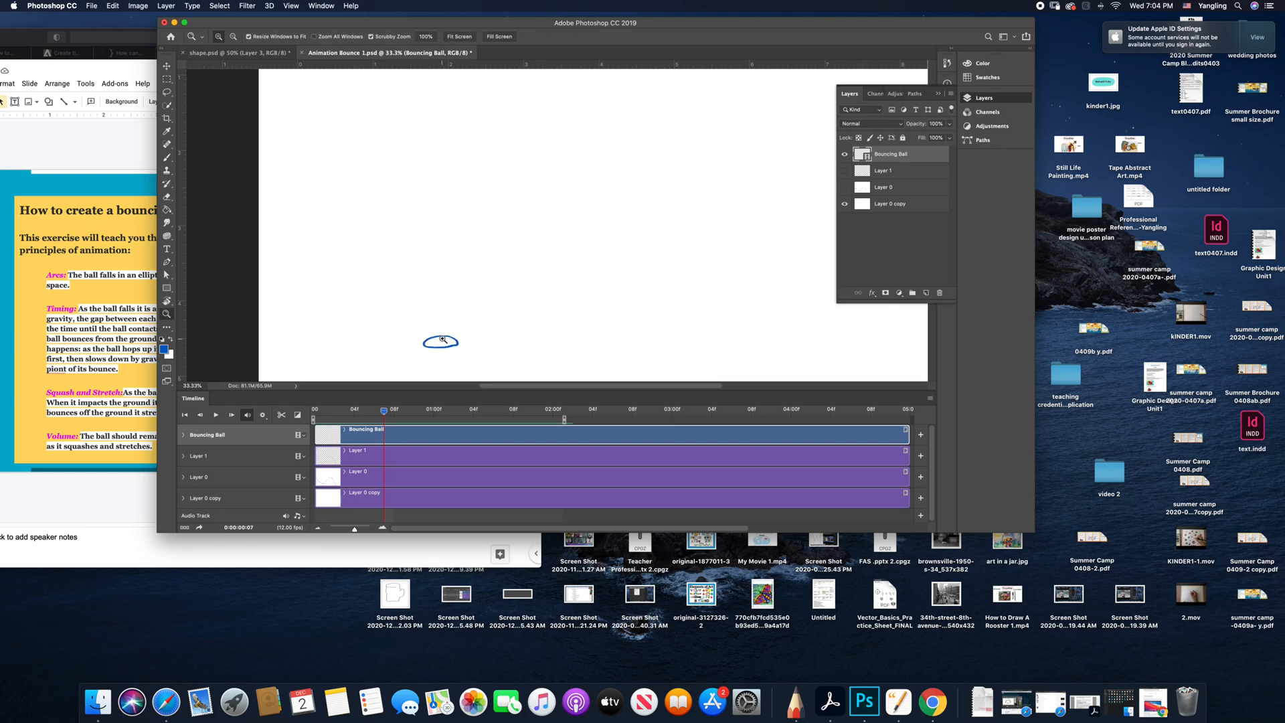
key("e")
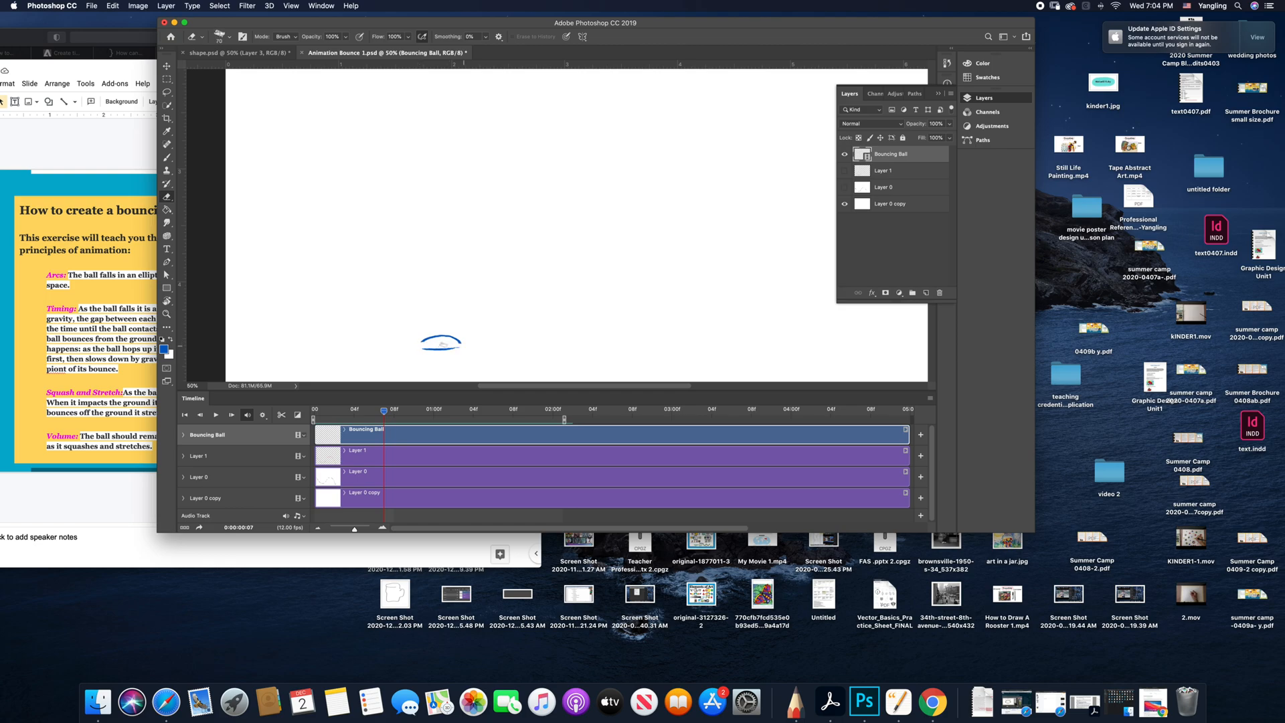
key("b")
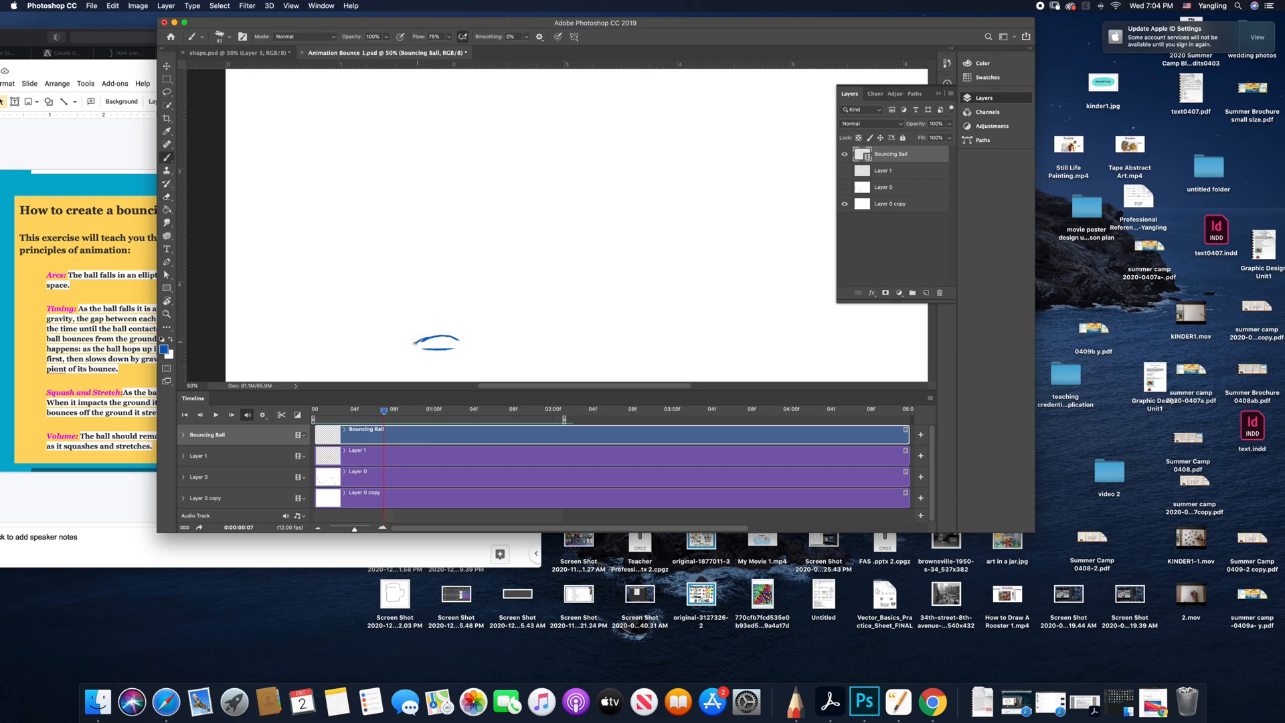
key("e")
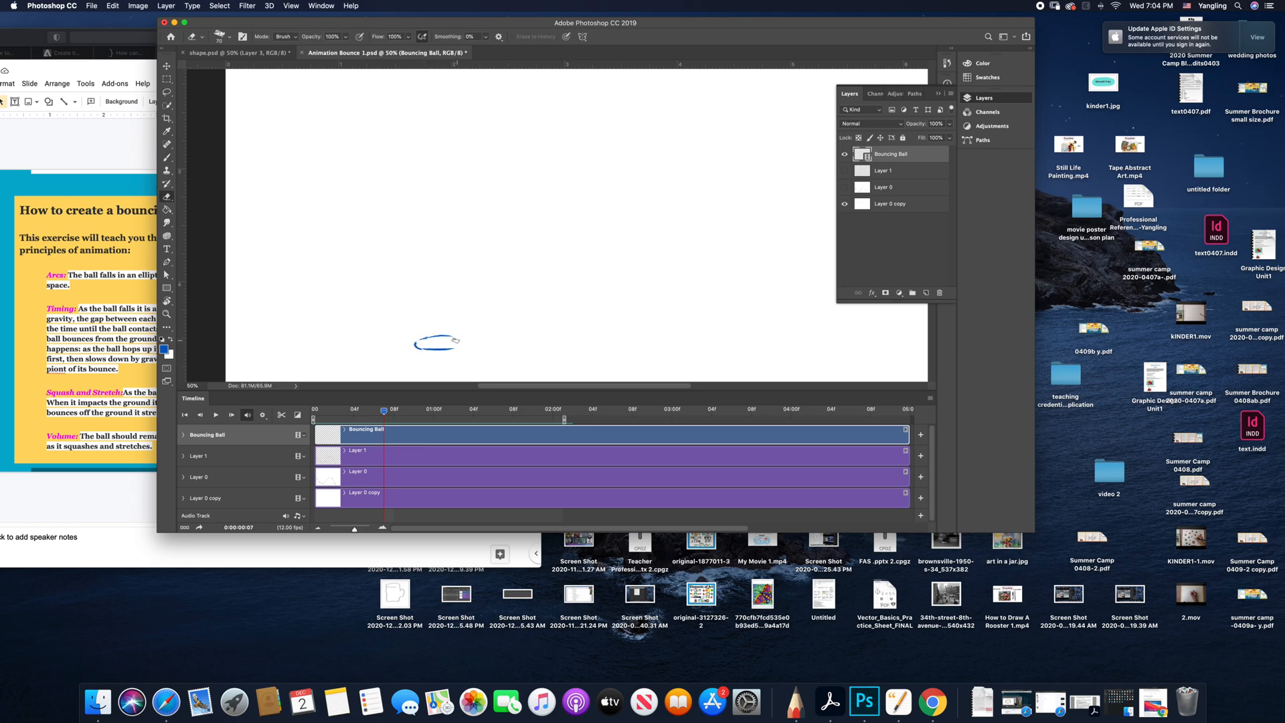
key("b")
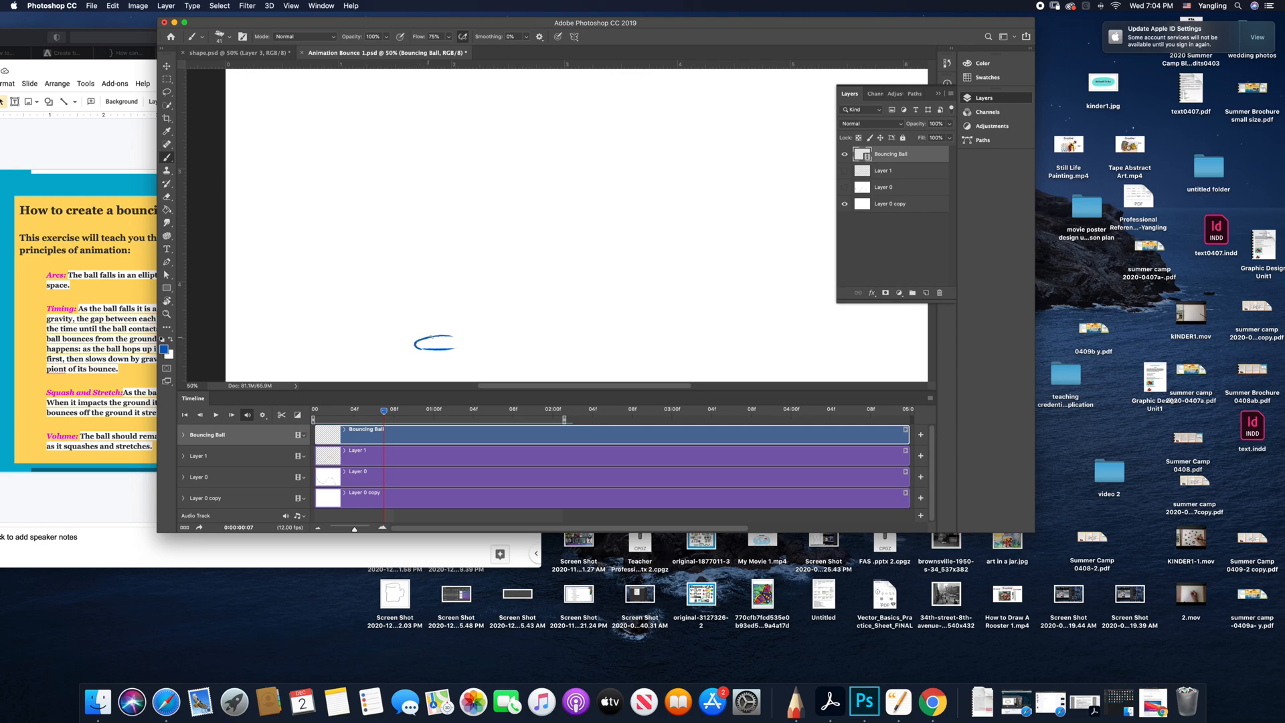
Redraw the right end of frame 7's squashed ball to close it into a wide flat oval, erasing stray edges
key("super+z")
key("Home")
key("space")
key("e")
key("b")
key("e")
key("b")
key("e")
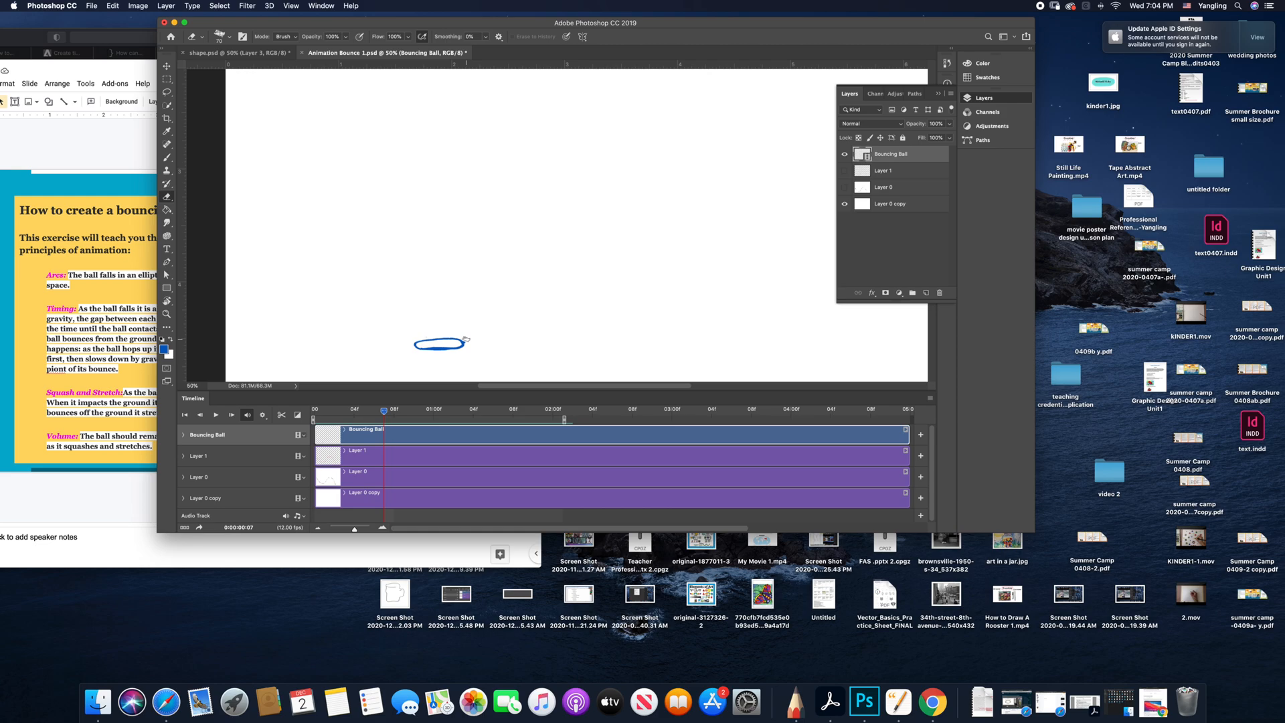
Play the animation to check the reshaped squash on the first landing
key("space")
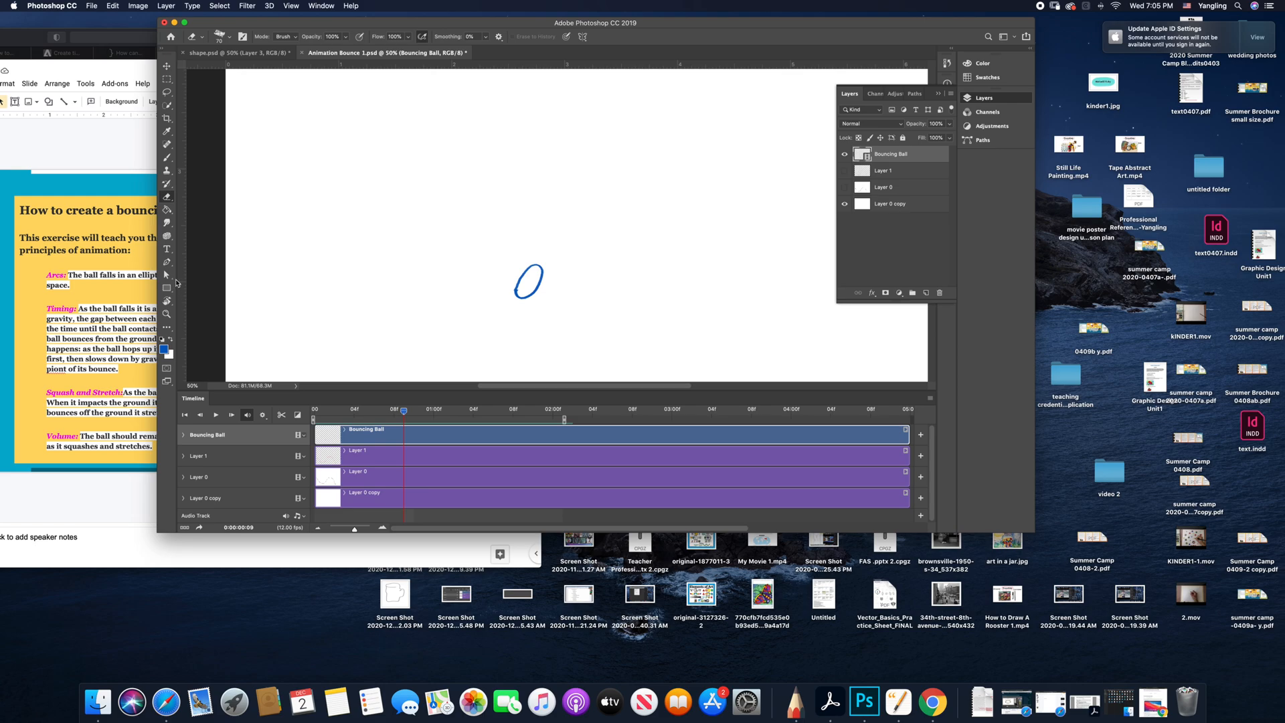
left_click(216, 415)
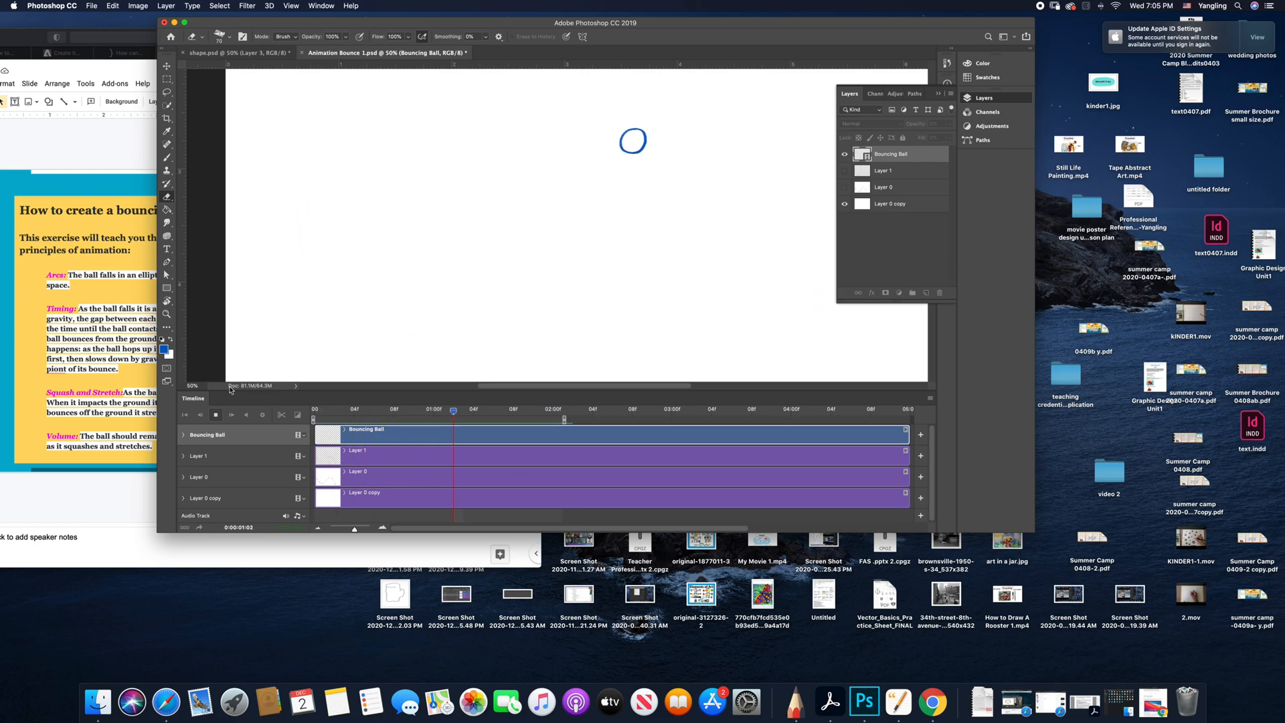
left_click(216, 416)
Duplicate the squashed ball on frame 7 so it holds for an extra frame
left_click_drag(354, 412, 385, 417)
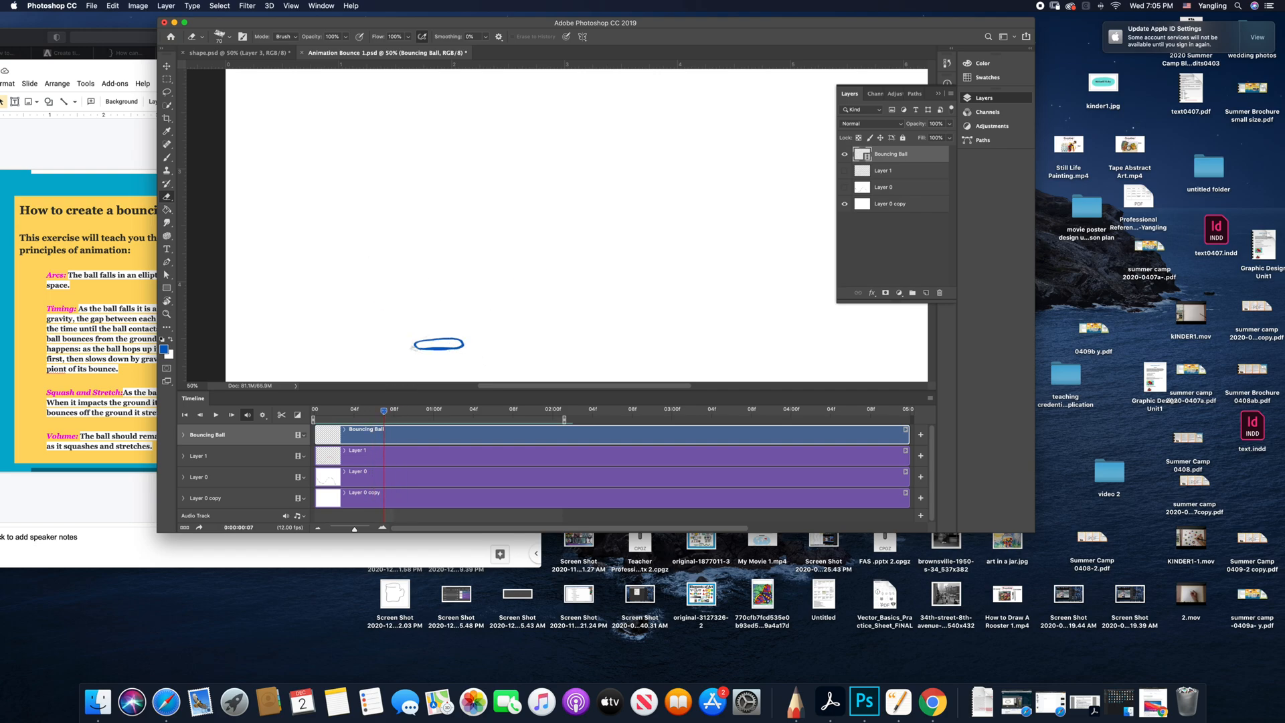
mouse_move(399, 416)
left_mouse_down()
mouse_move(354, 418)
mouse_move(394, 420)
mouse_move(381, 424)
left_mouse_up()
left_click(166, 6)
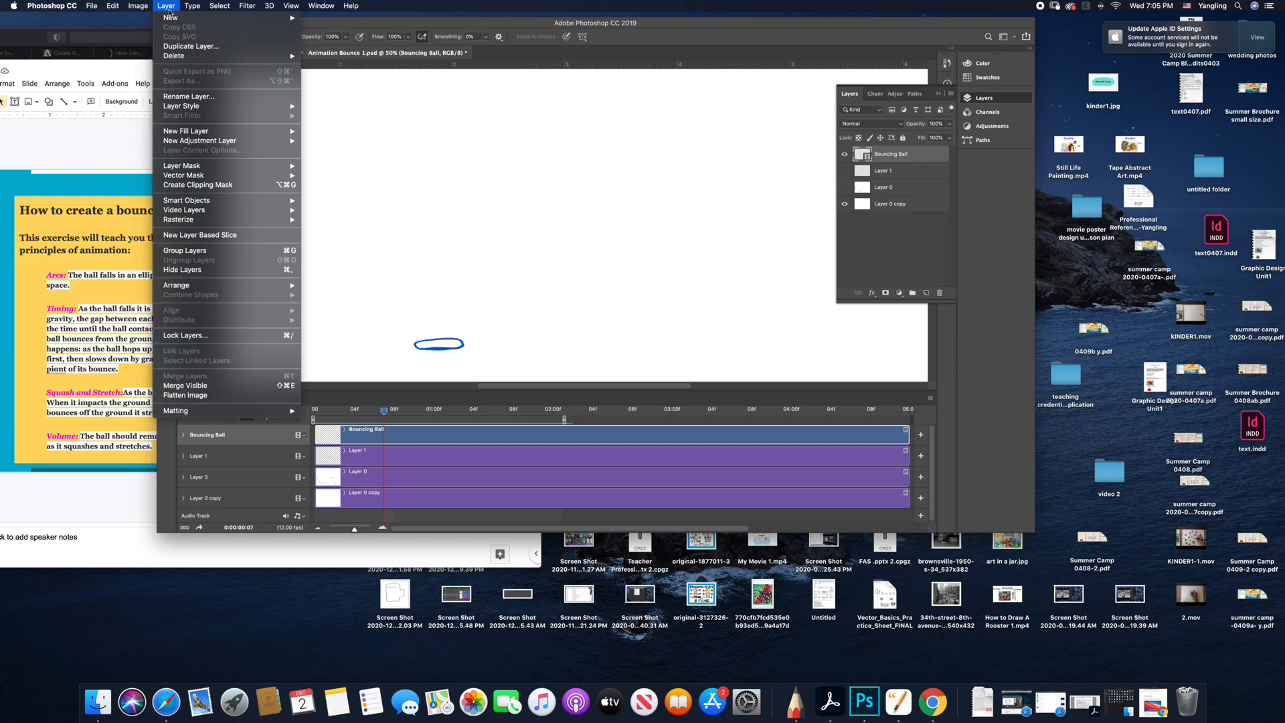
mouse_move(207, 211)
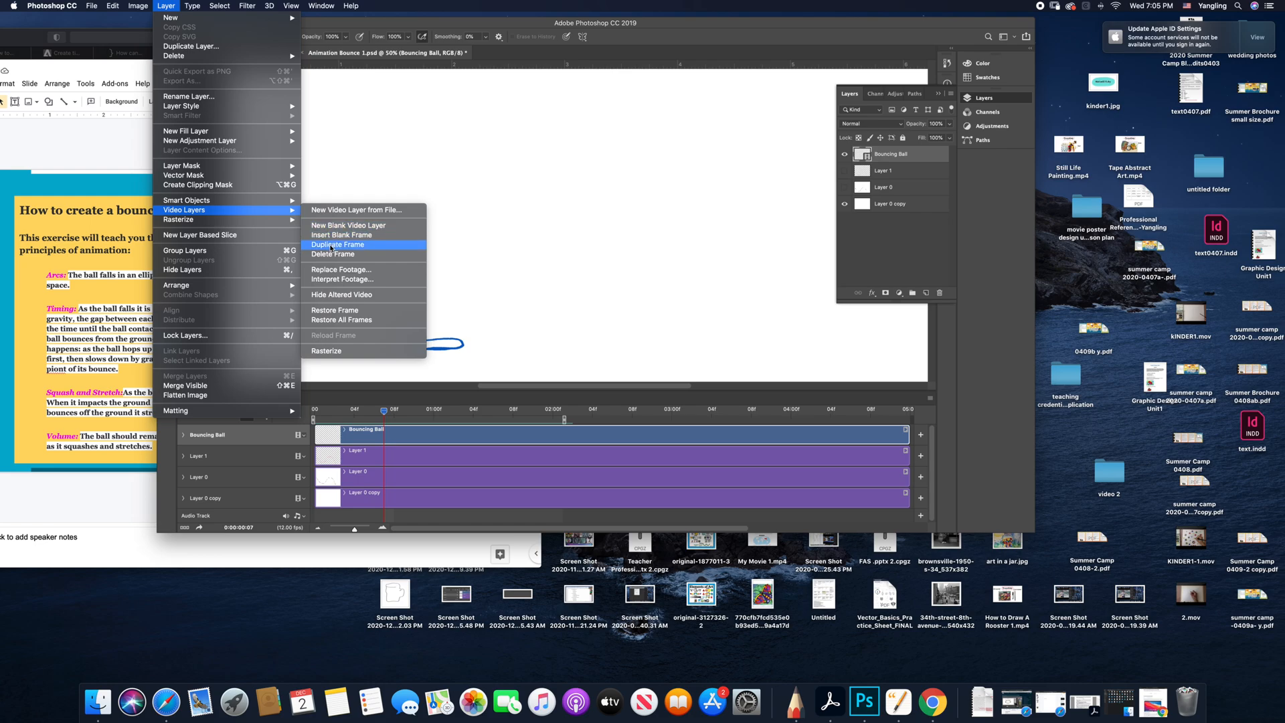
left_click(331, 247)
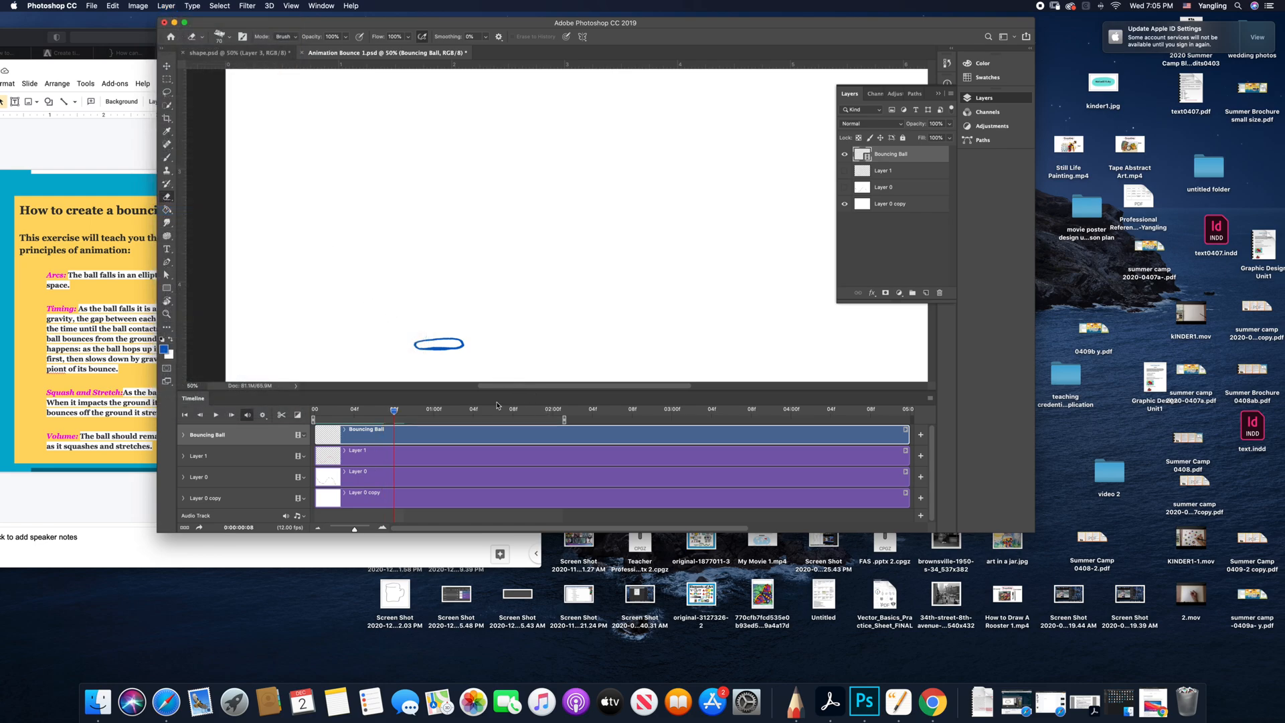
Play the animation with the held squash and scrub back to frame 4 to review the first fall
left_click(215, 415)
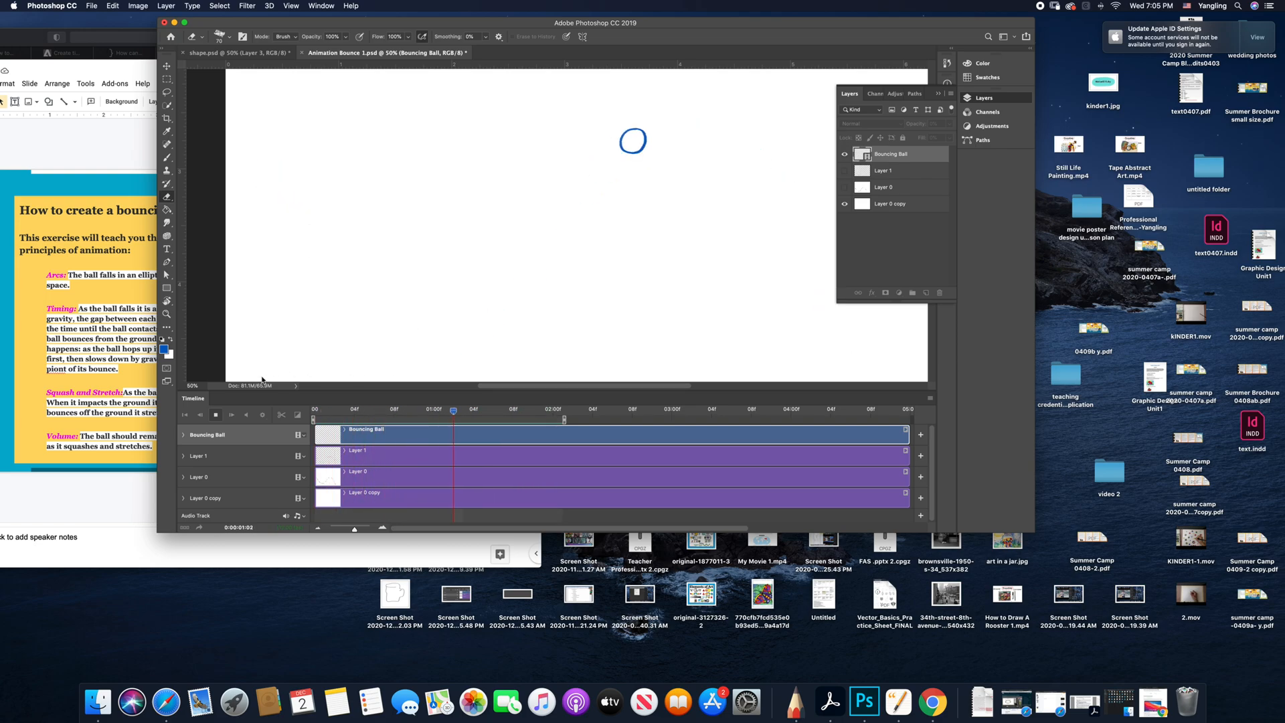
left_click(217, 415)
mouse_move(461, 412)
left_mouse_down()
mouse_move(338, 418)
mouse_move(372, 424)
mouse_move(354, 423)
left_mouse_up()
key("space")
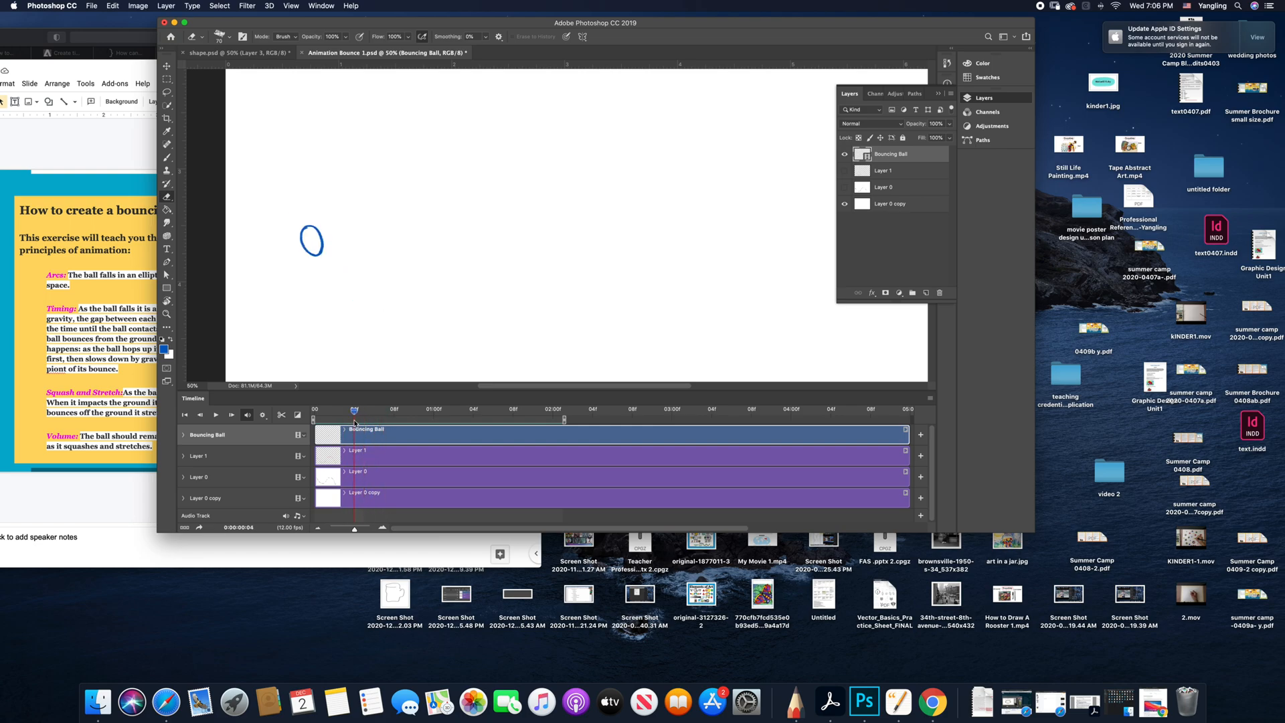
Enable onion skins and insert a blank video frame after frame 4 on the Bouncing Ball layer
left_click(930, 400)
left_click(971, 552)
left_click_drag(356, 411, 351, 415)
left_click(167, 6)
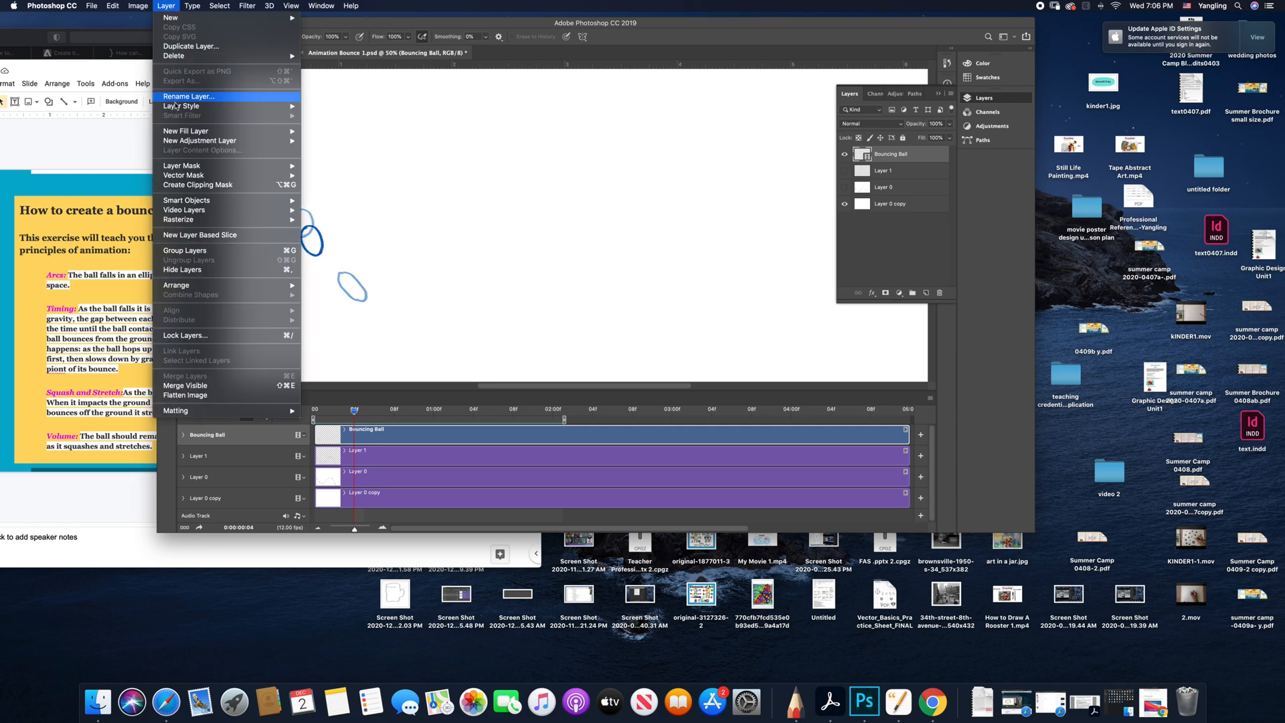
mouse_move(216, 213)
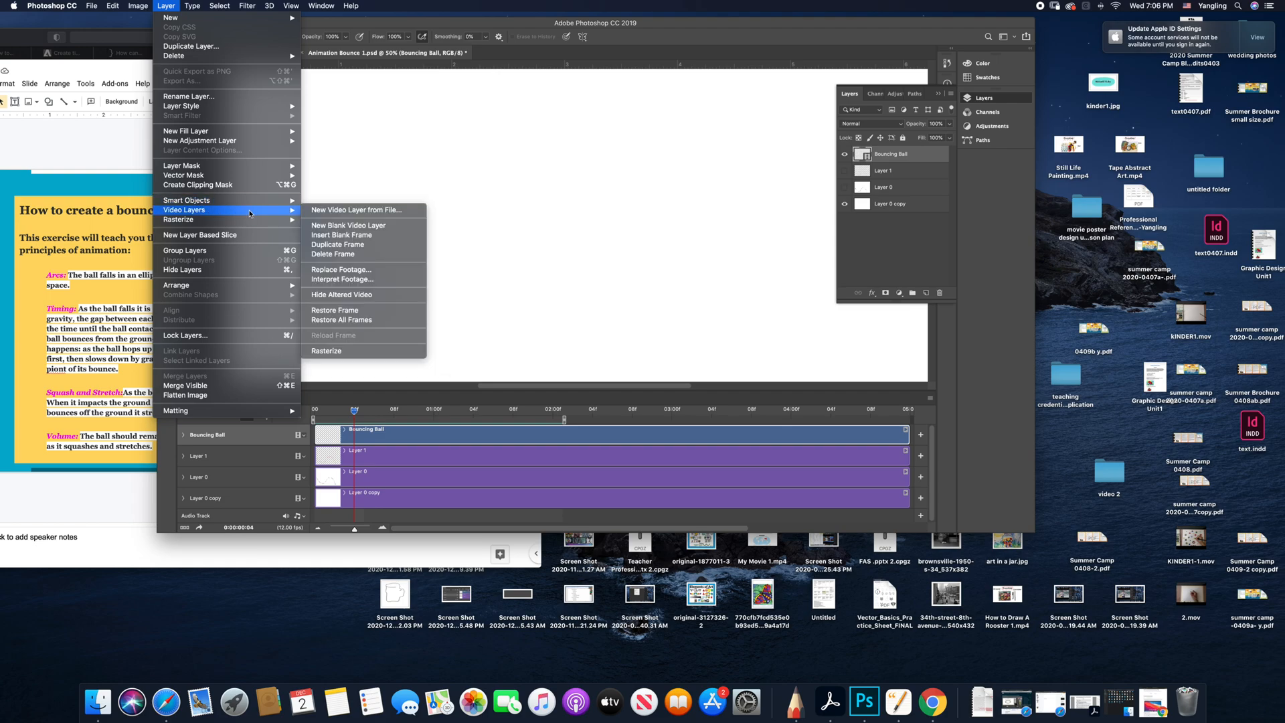
left_click(338, 236)
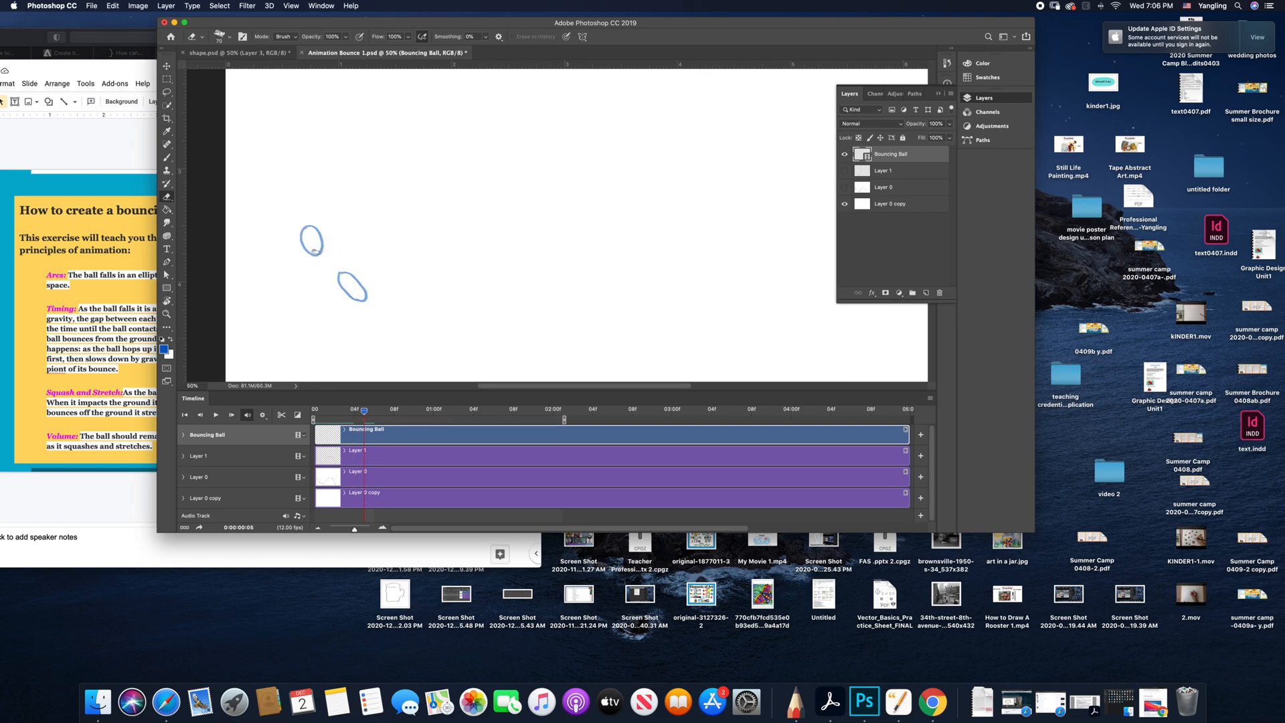
Adjust the eraser size and draw a tilted, stretched in-between ball on blank frame 5, between the two onion-skinned neighbours
left_click(229, 37)
left_click_drag(236, 65, 226, 68)
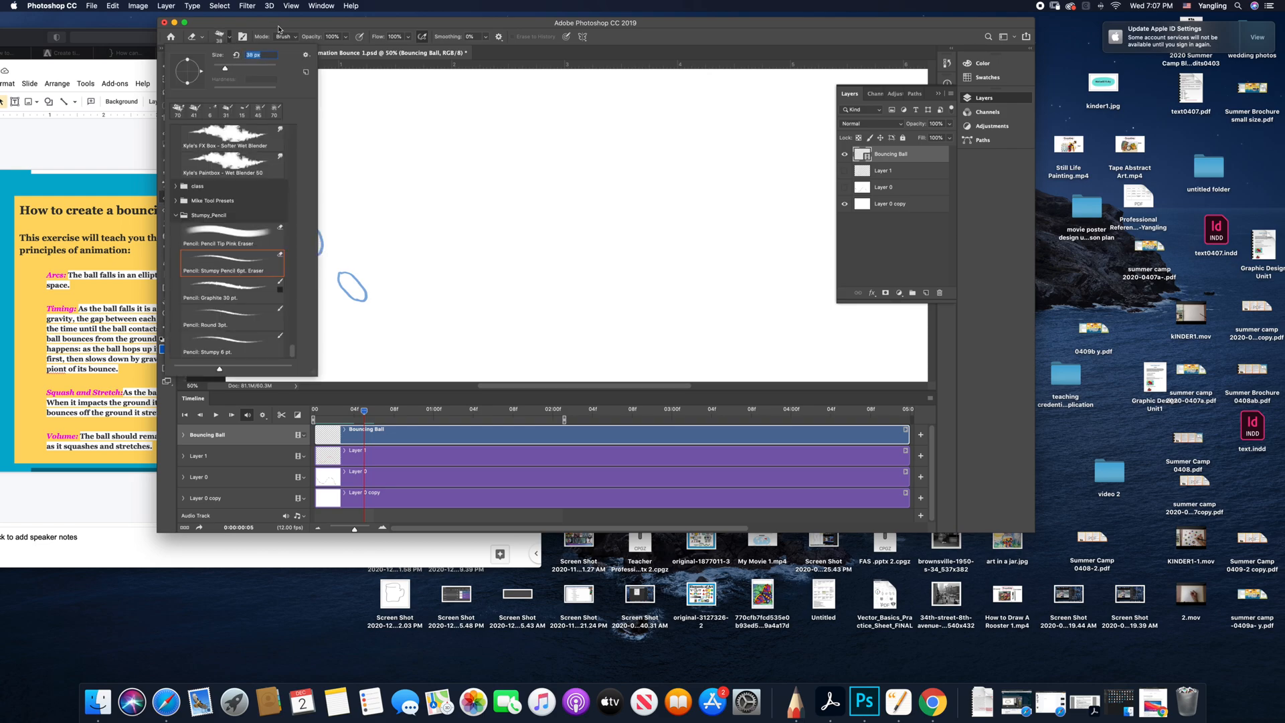
key("Return")
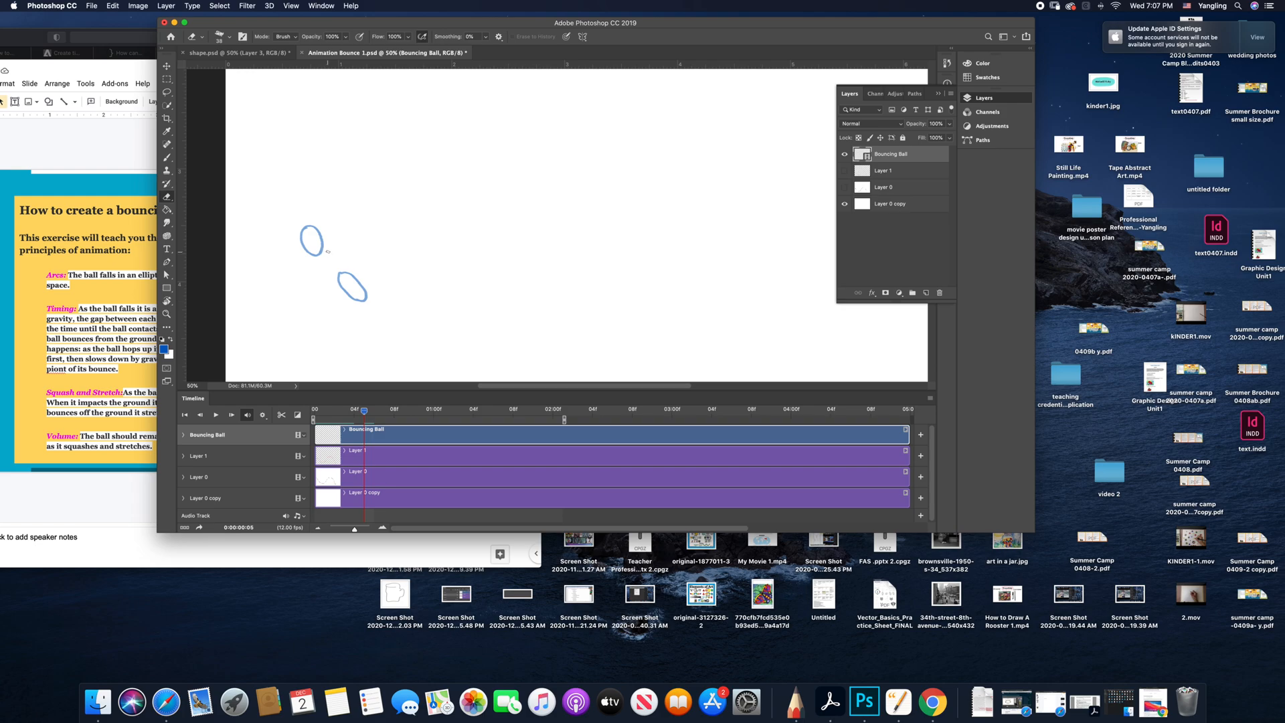
key("b")
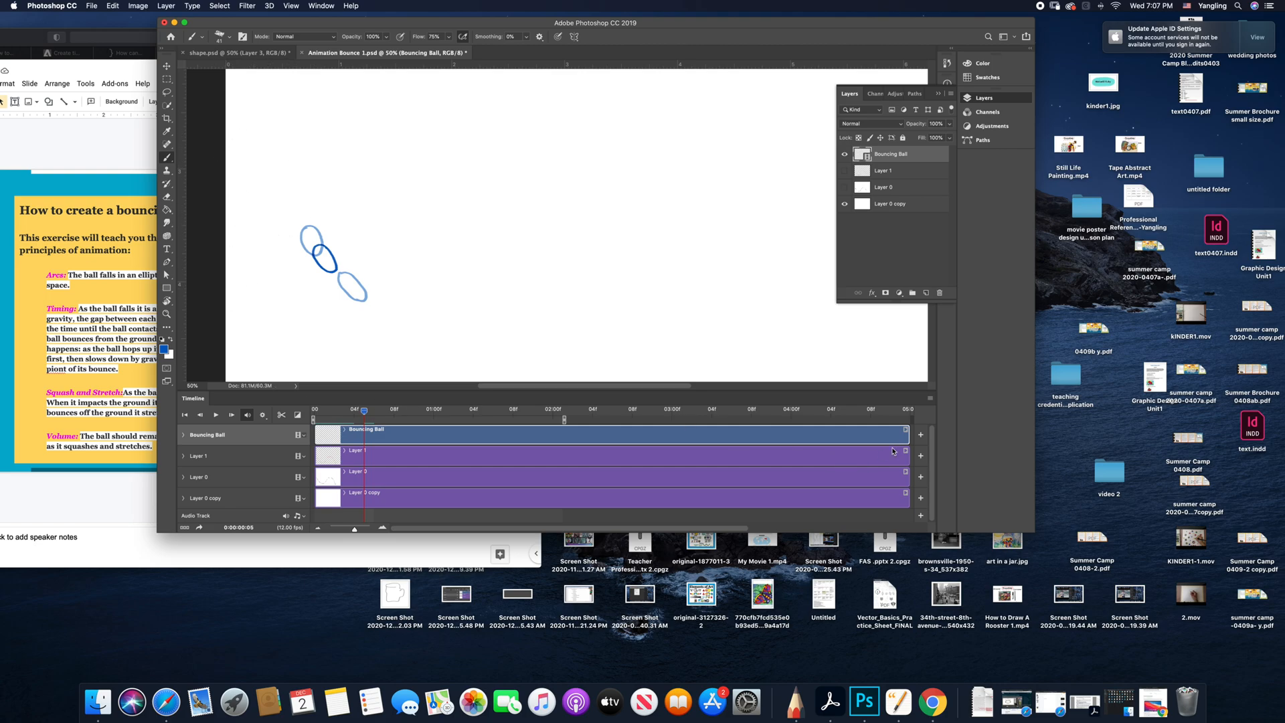
Turn off onion skins and play the animation to check the added in-between ball in the first fall
left_click(930, 398)
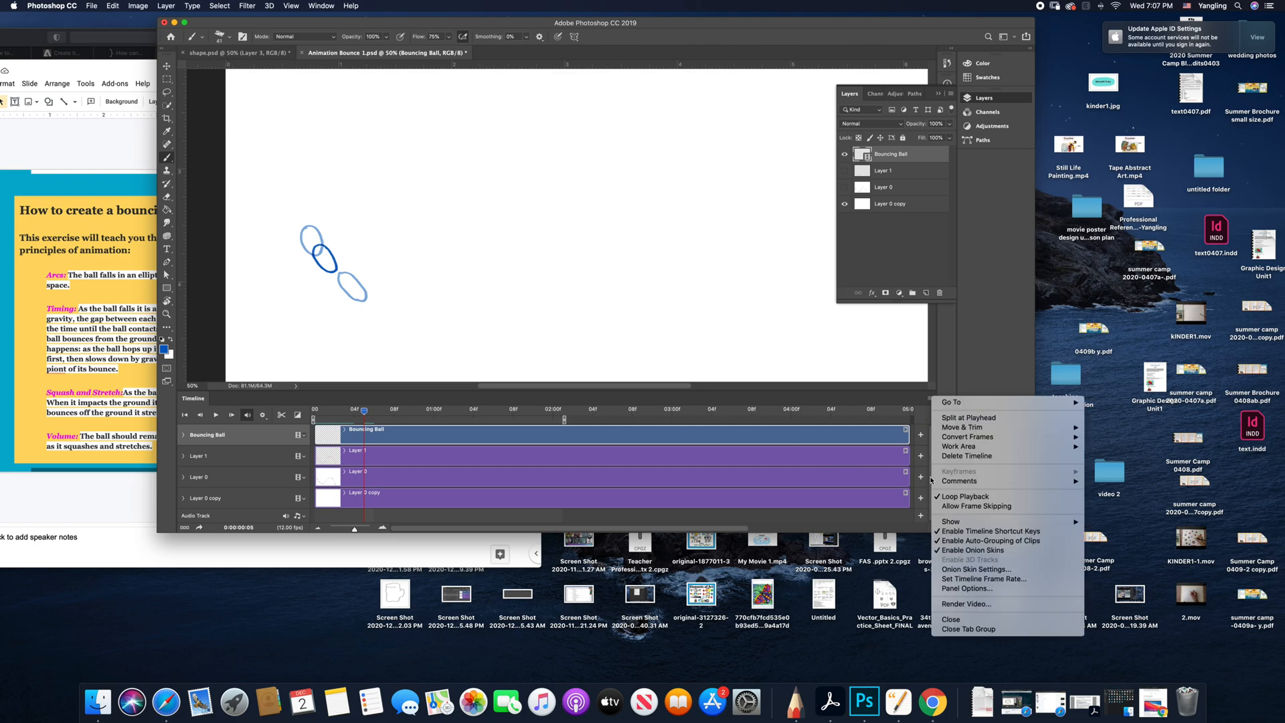
left_click(939, 549)
left_click(215, 416)
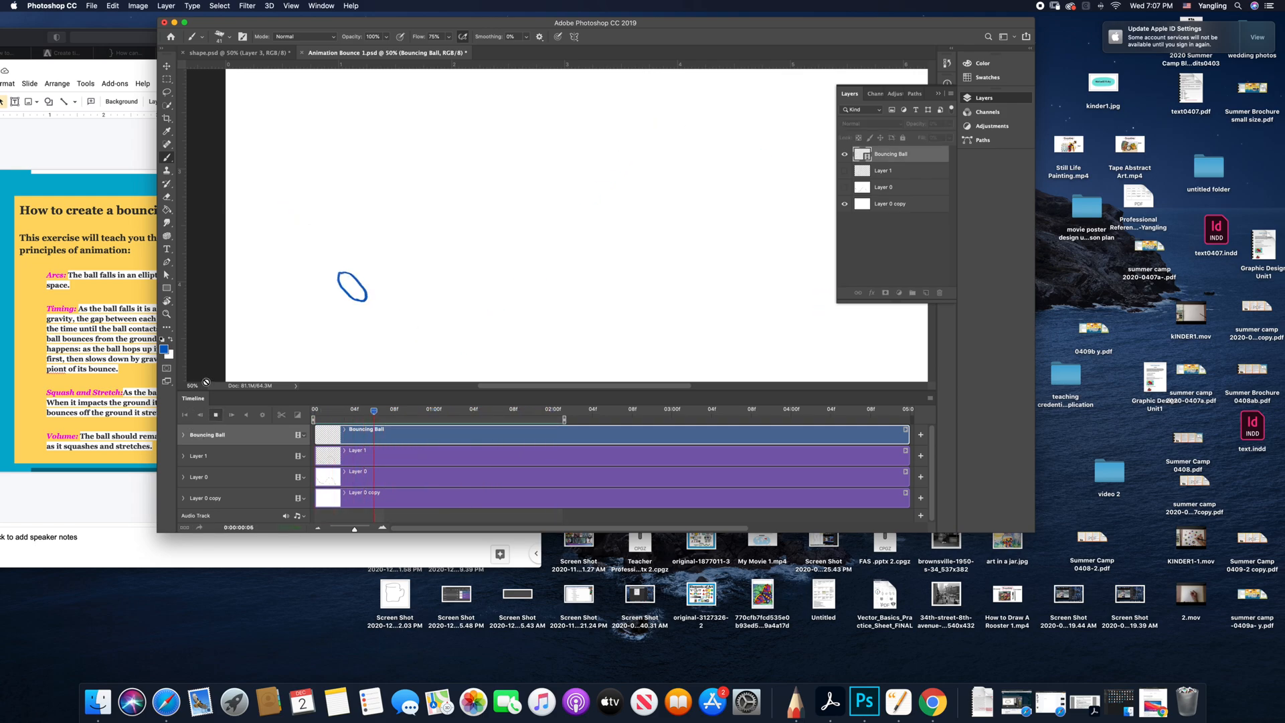
key("space")
Extend the end of the timeline work area by about two frames and play the lengthened bounce
left_click_drag(566, 420, 574, 420)
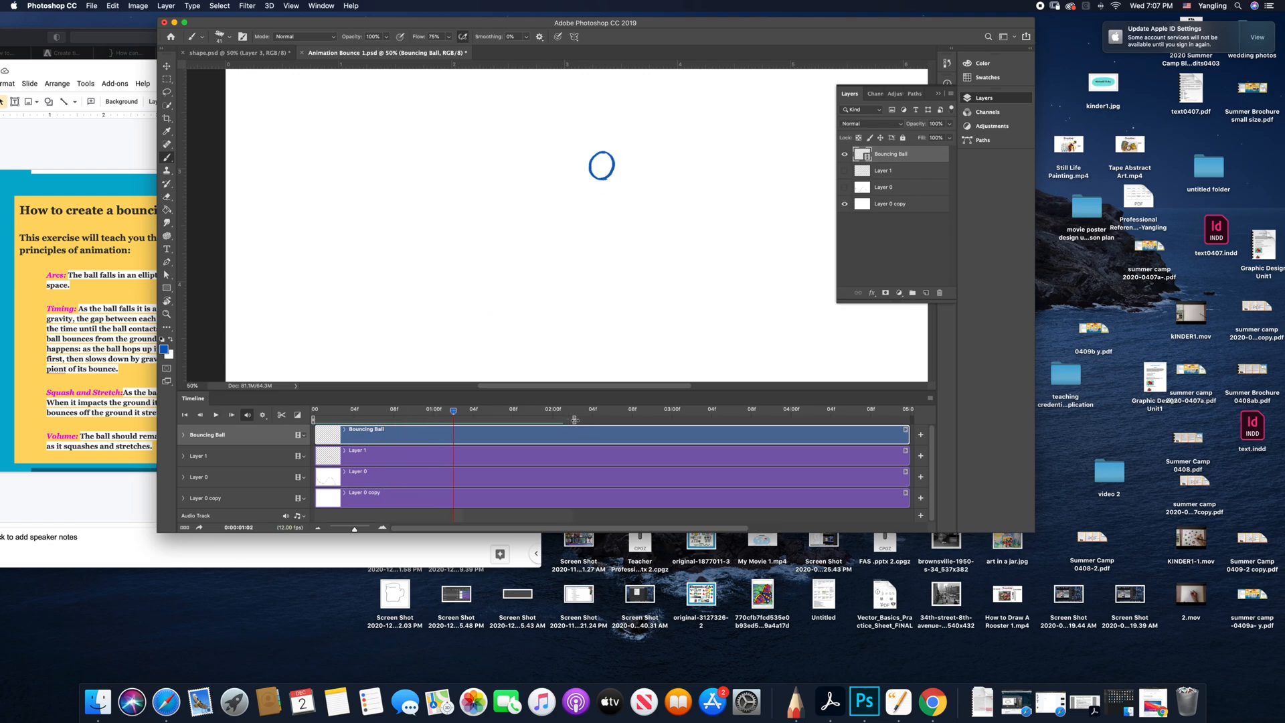
left_click_drag(458, 413, 572, 421)
left_click(216, 414)
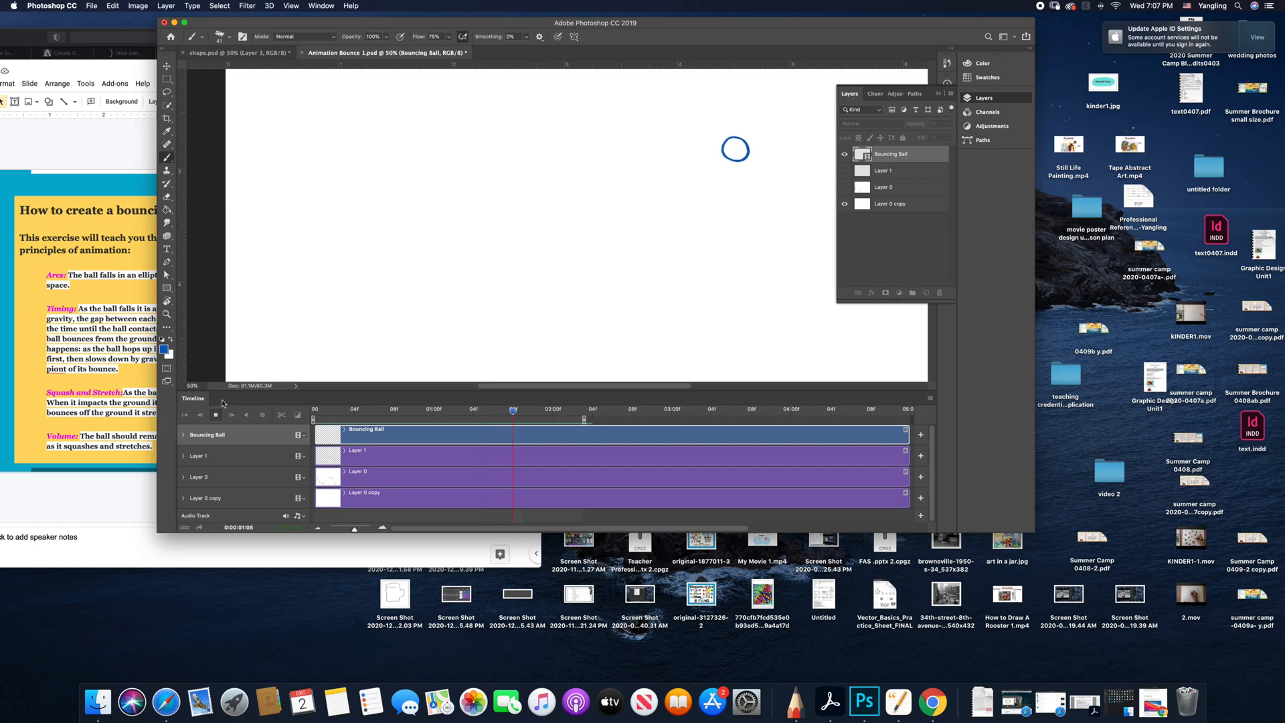
left_click(216, 414)
Zoom out to 25% to fit the whole canvas in view and play the full bouncing ball animation
key("z")
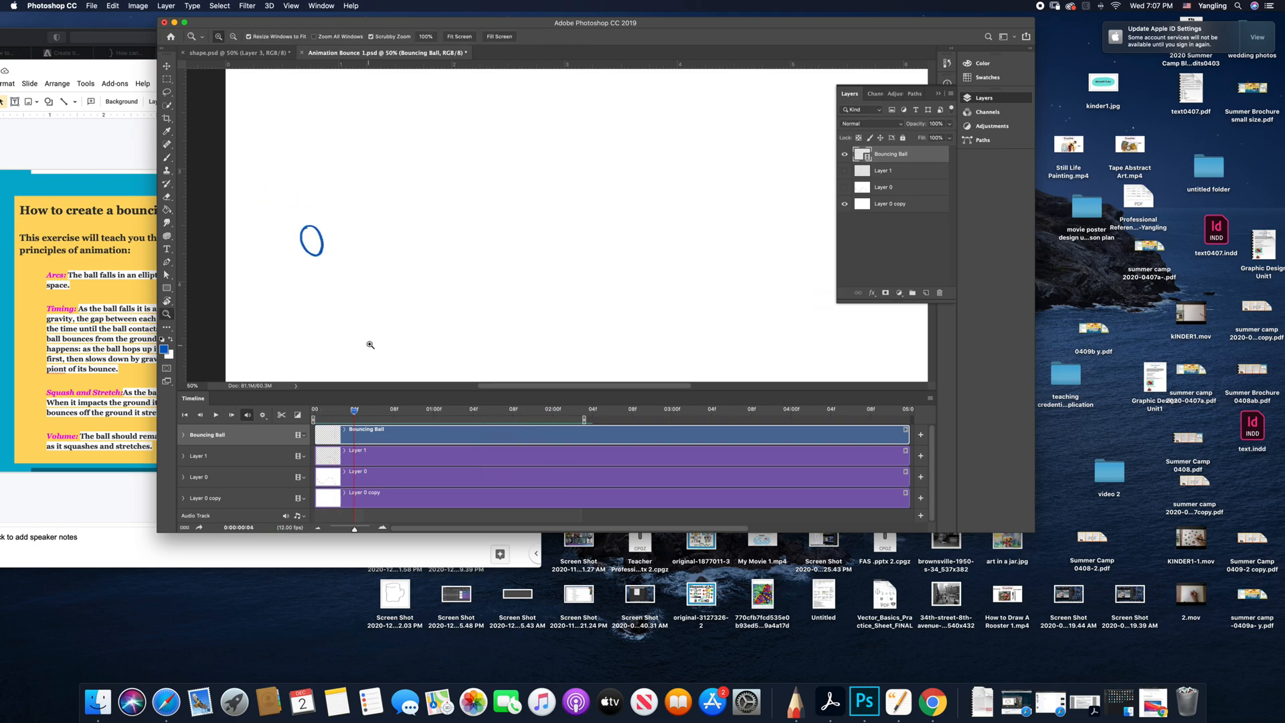
left_click(373, 341, "alt")
left_click(375, 333, "alt")
left_click_drag(544, 240, 437, 306)
left_click(215, 415)
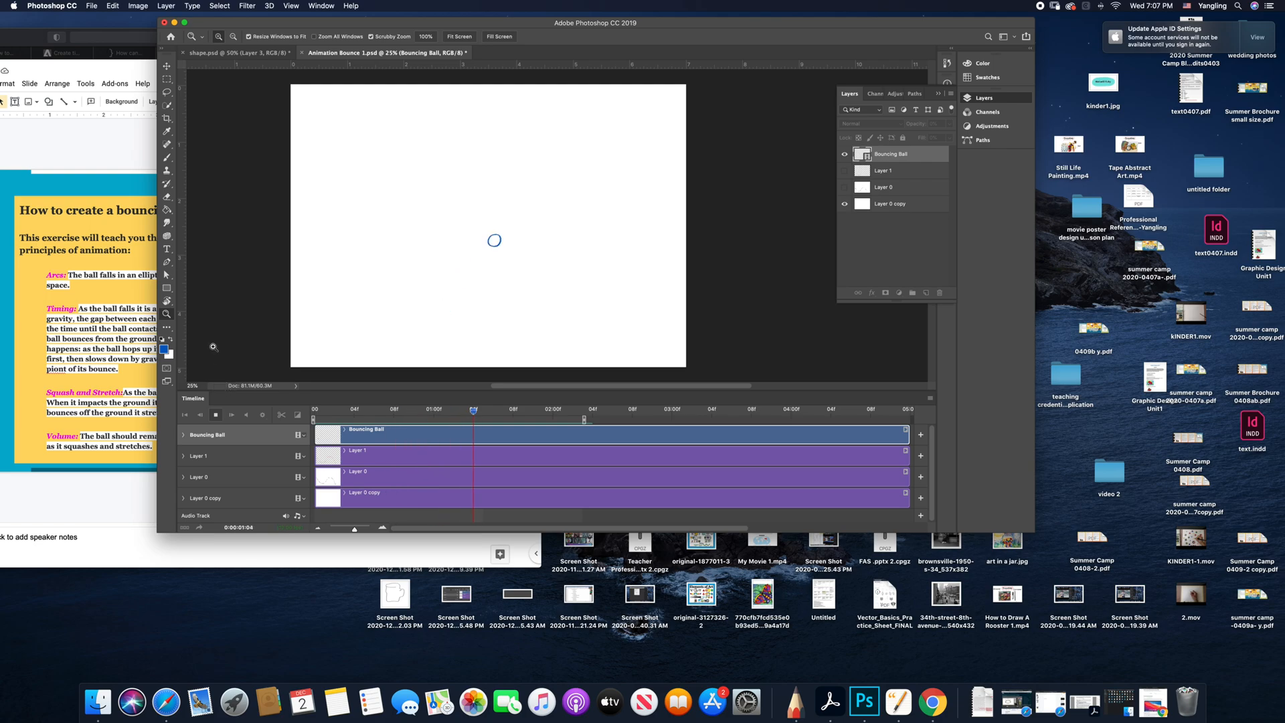
left_click(216, 414)
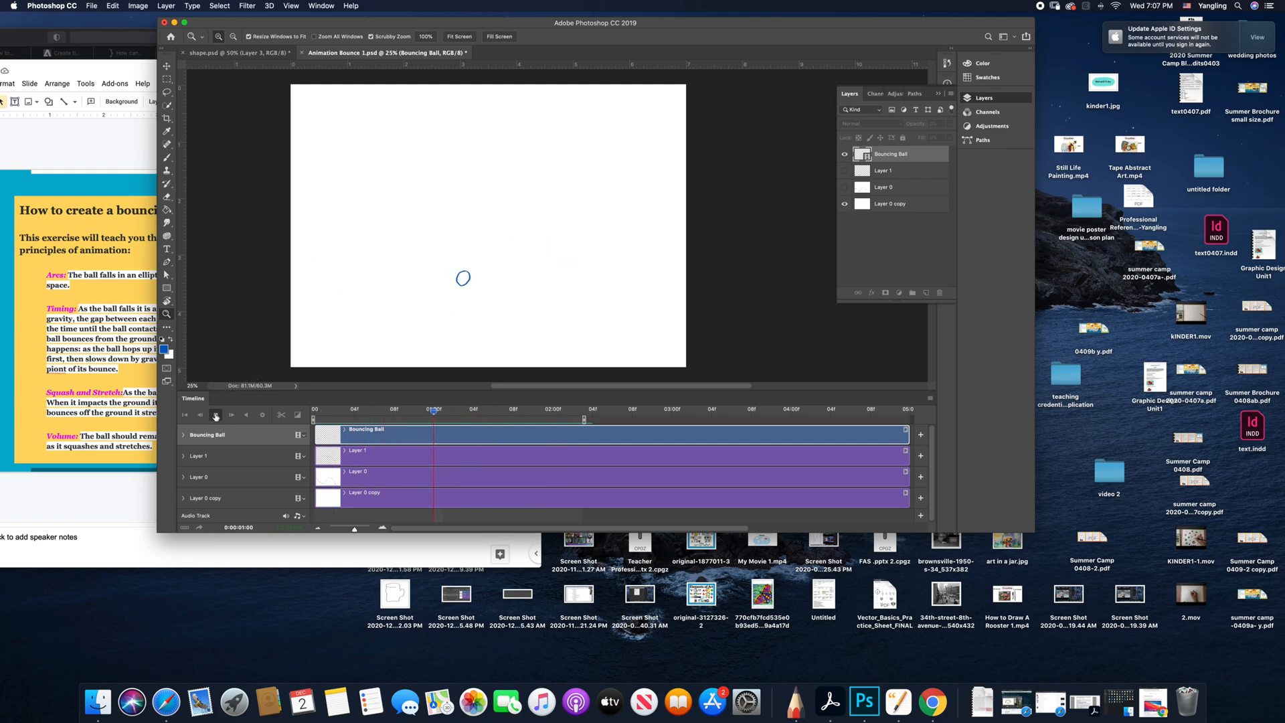